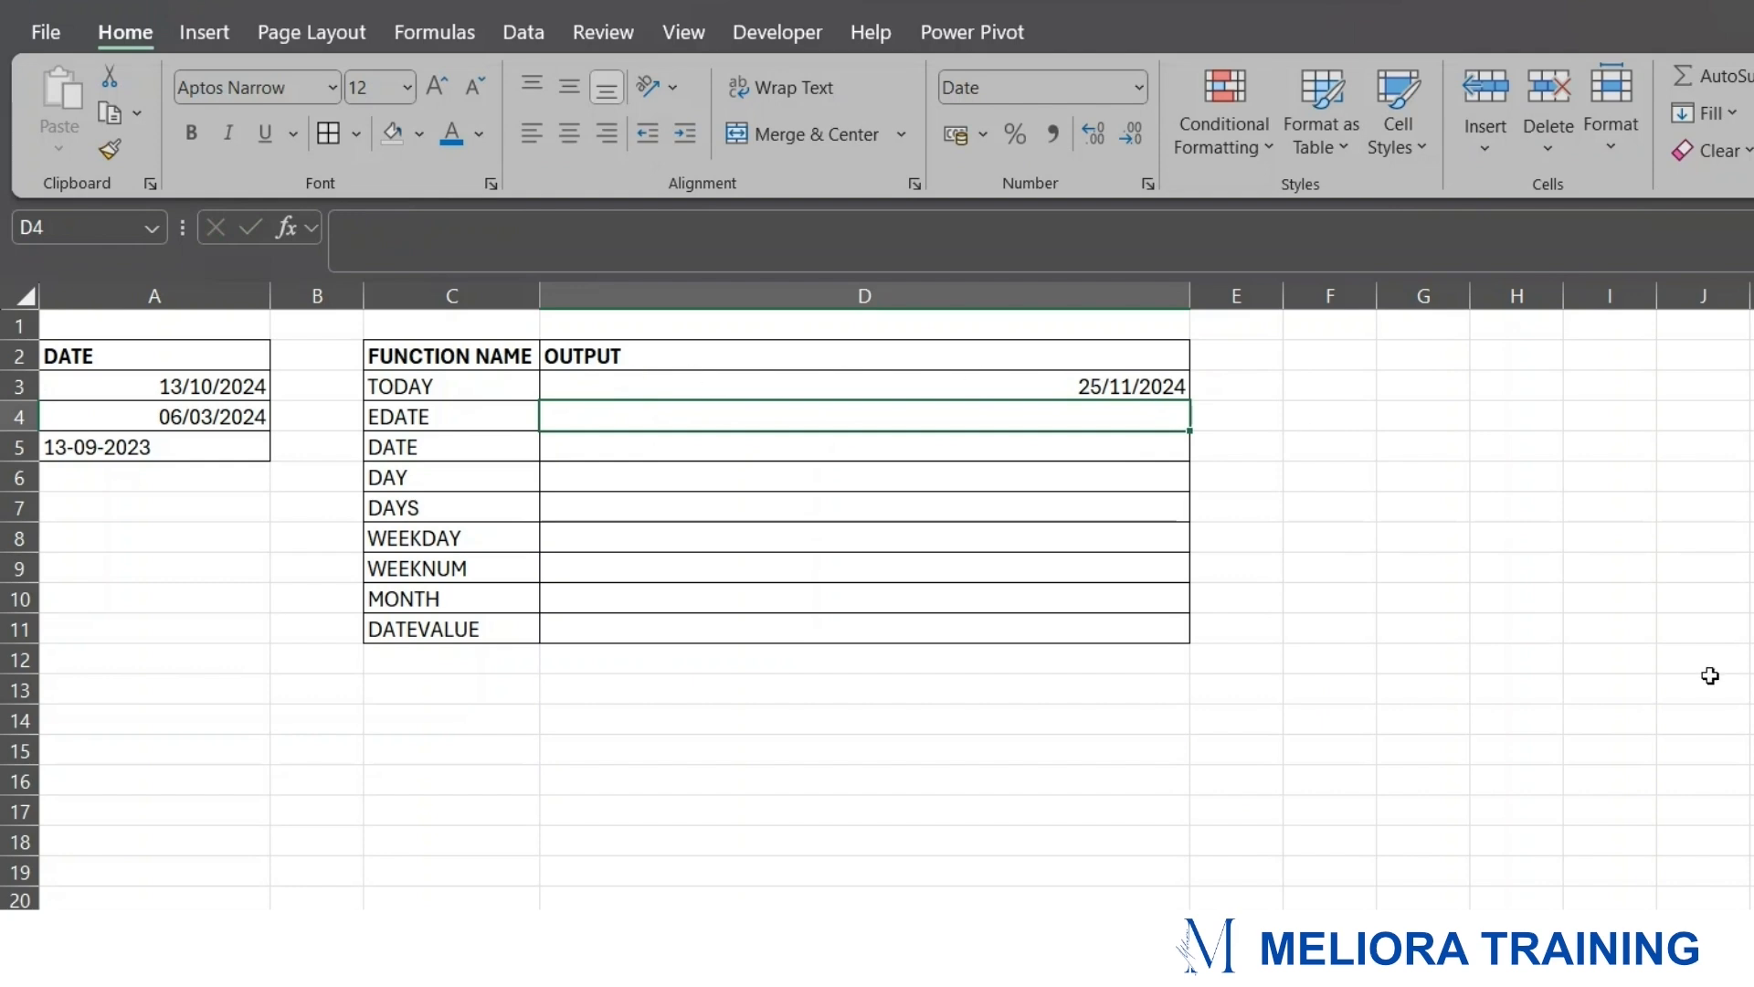
- In the EDATE output cell D4, calculate the date 6 months after the start date in A3 with =EDATE(A3,6)
left_click(1038, 378)
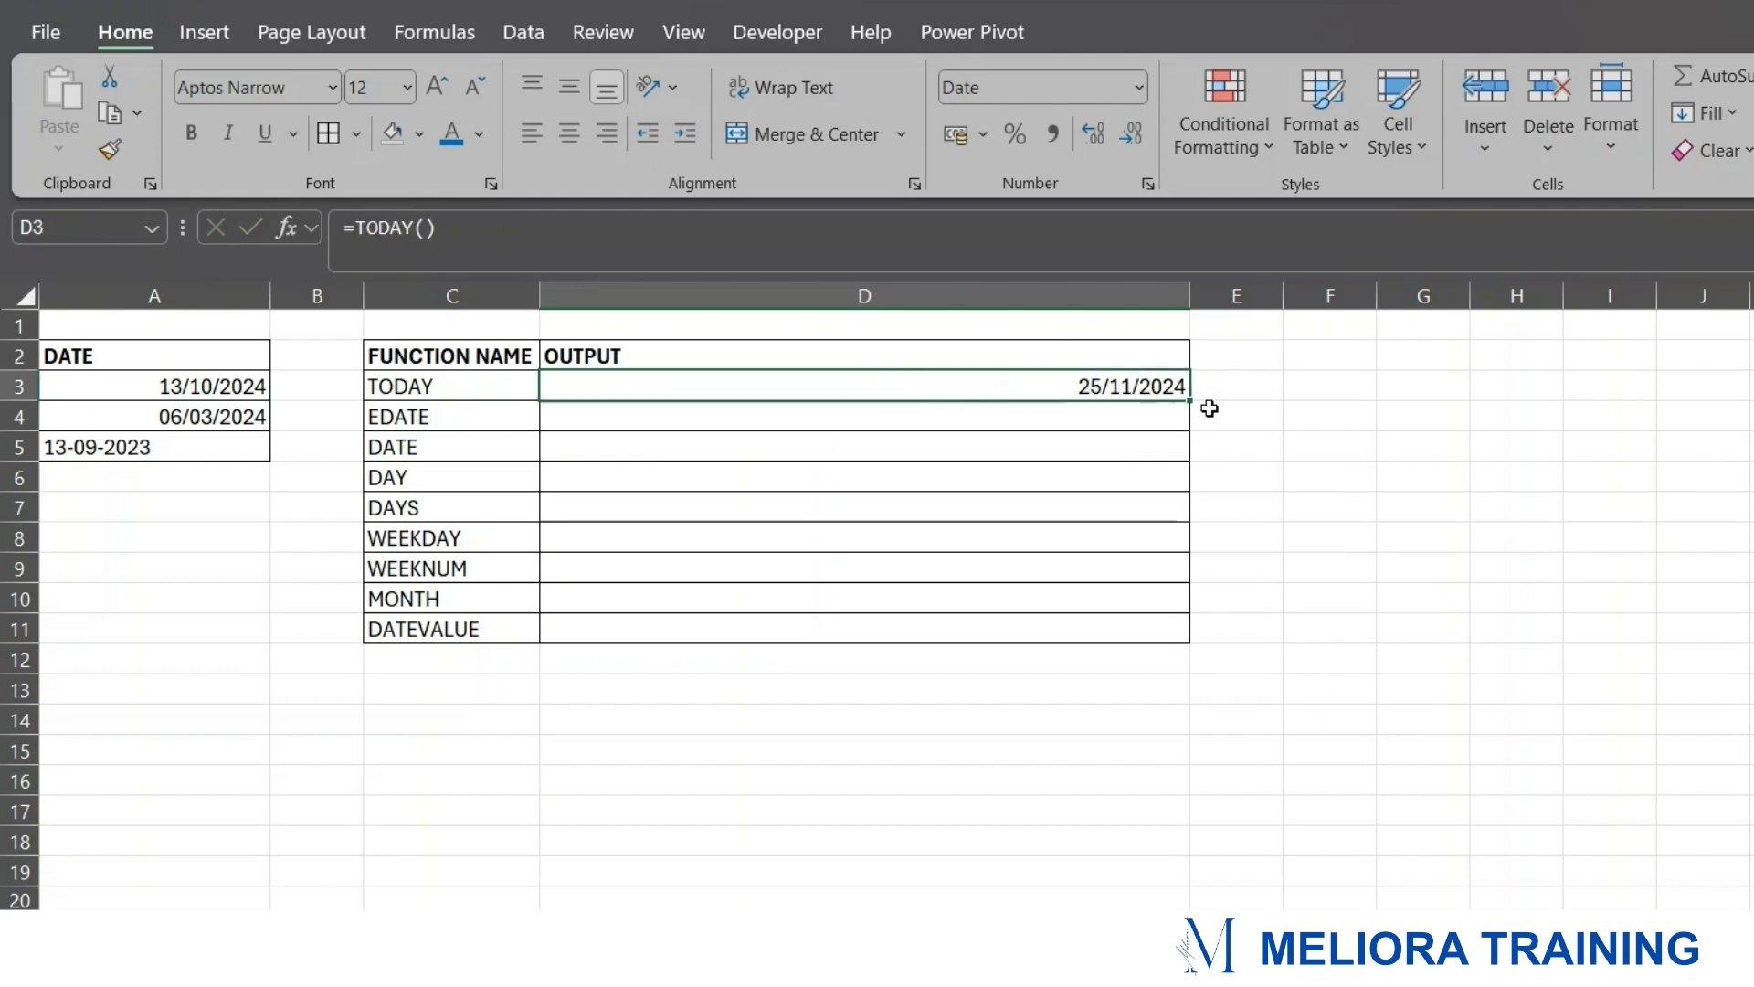
left_click(987, 413)
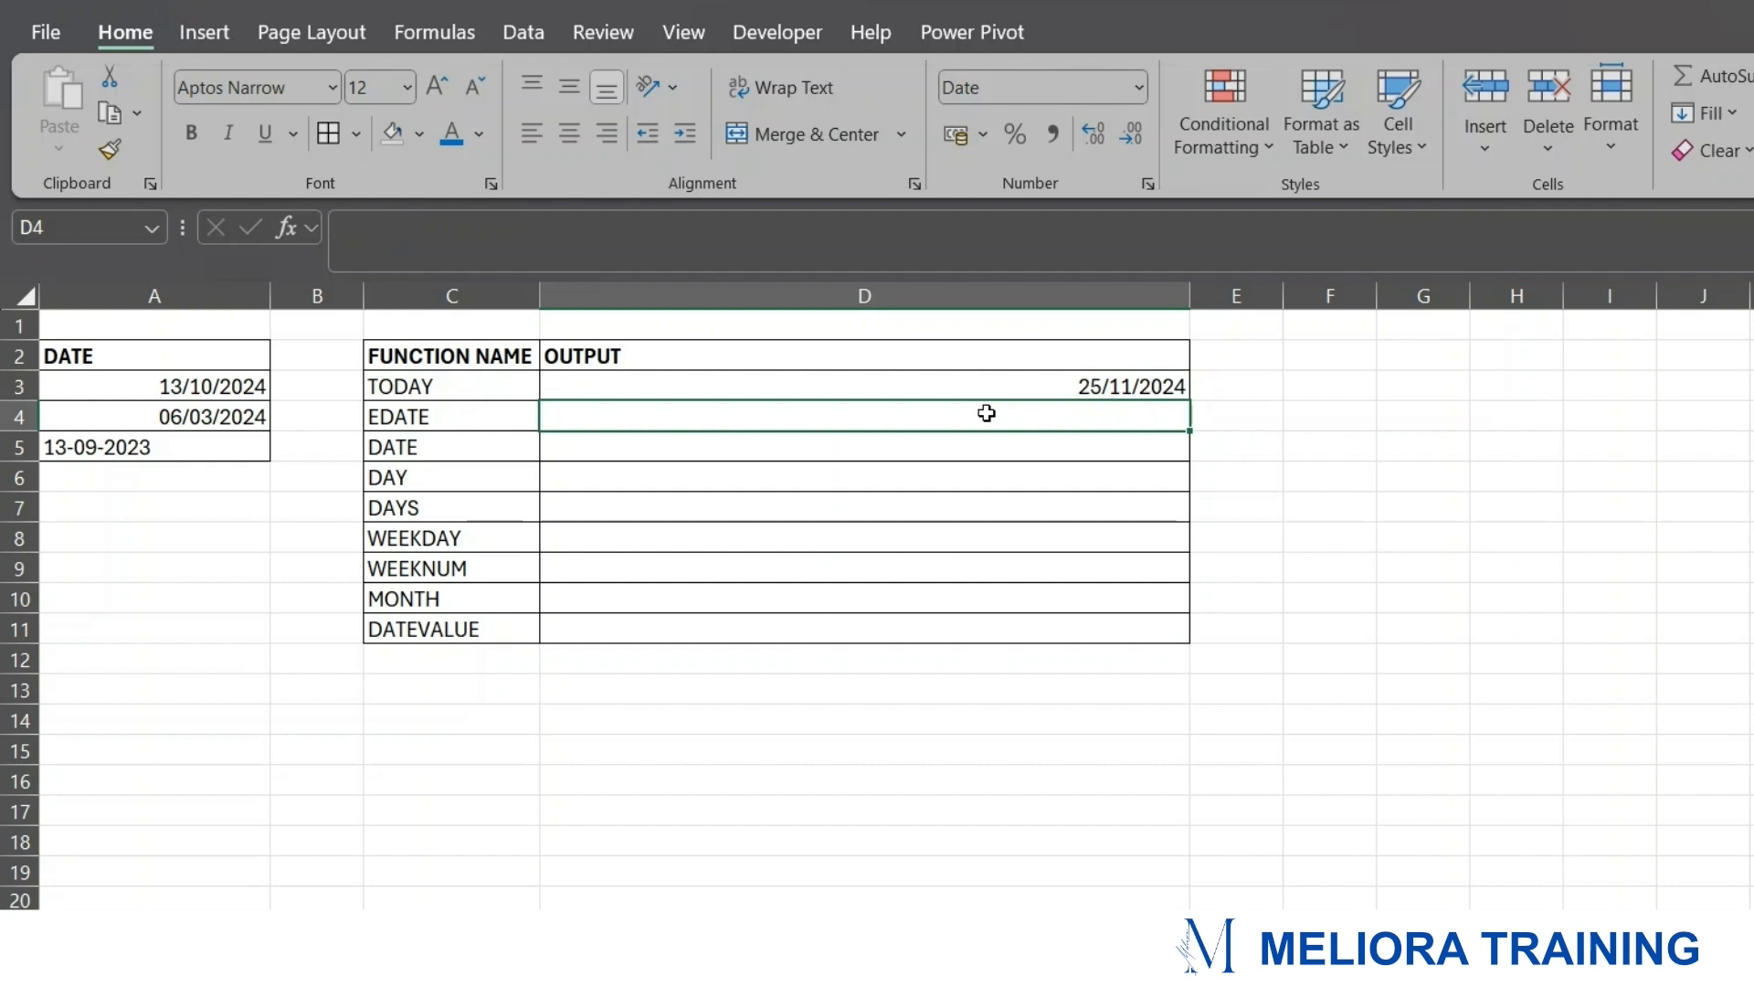
type("=E")
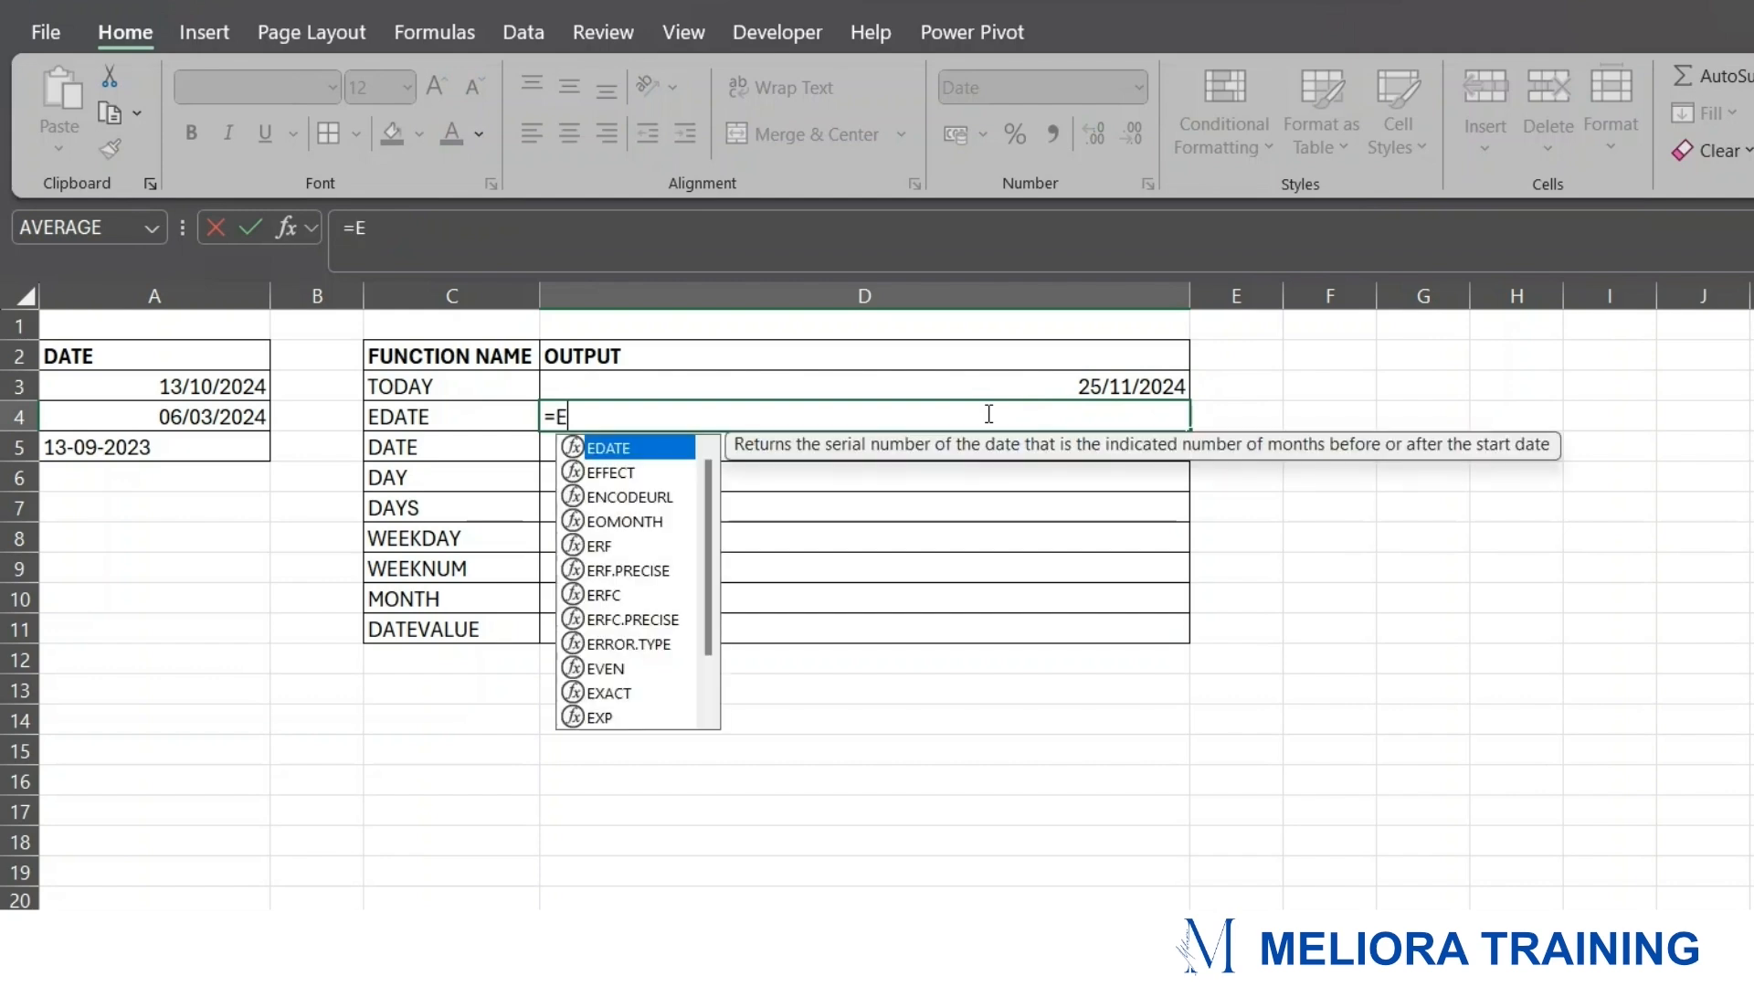
type("DATE")
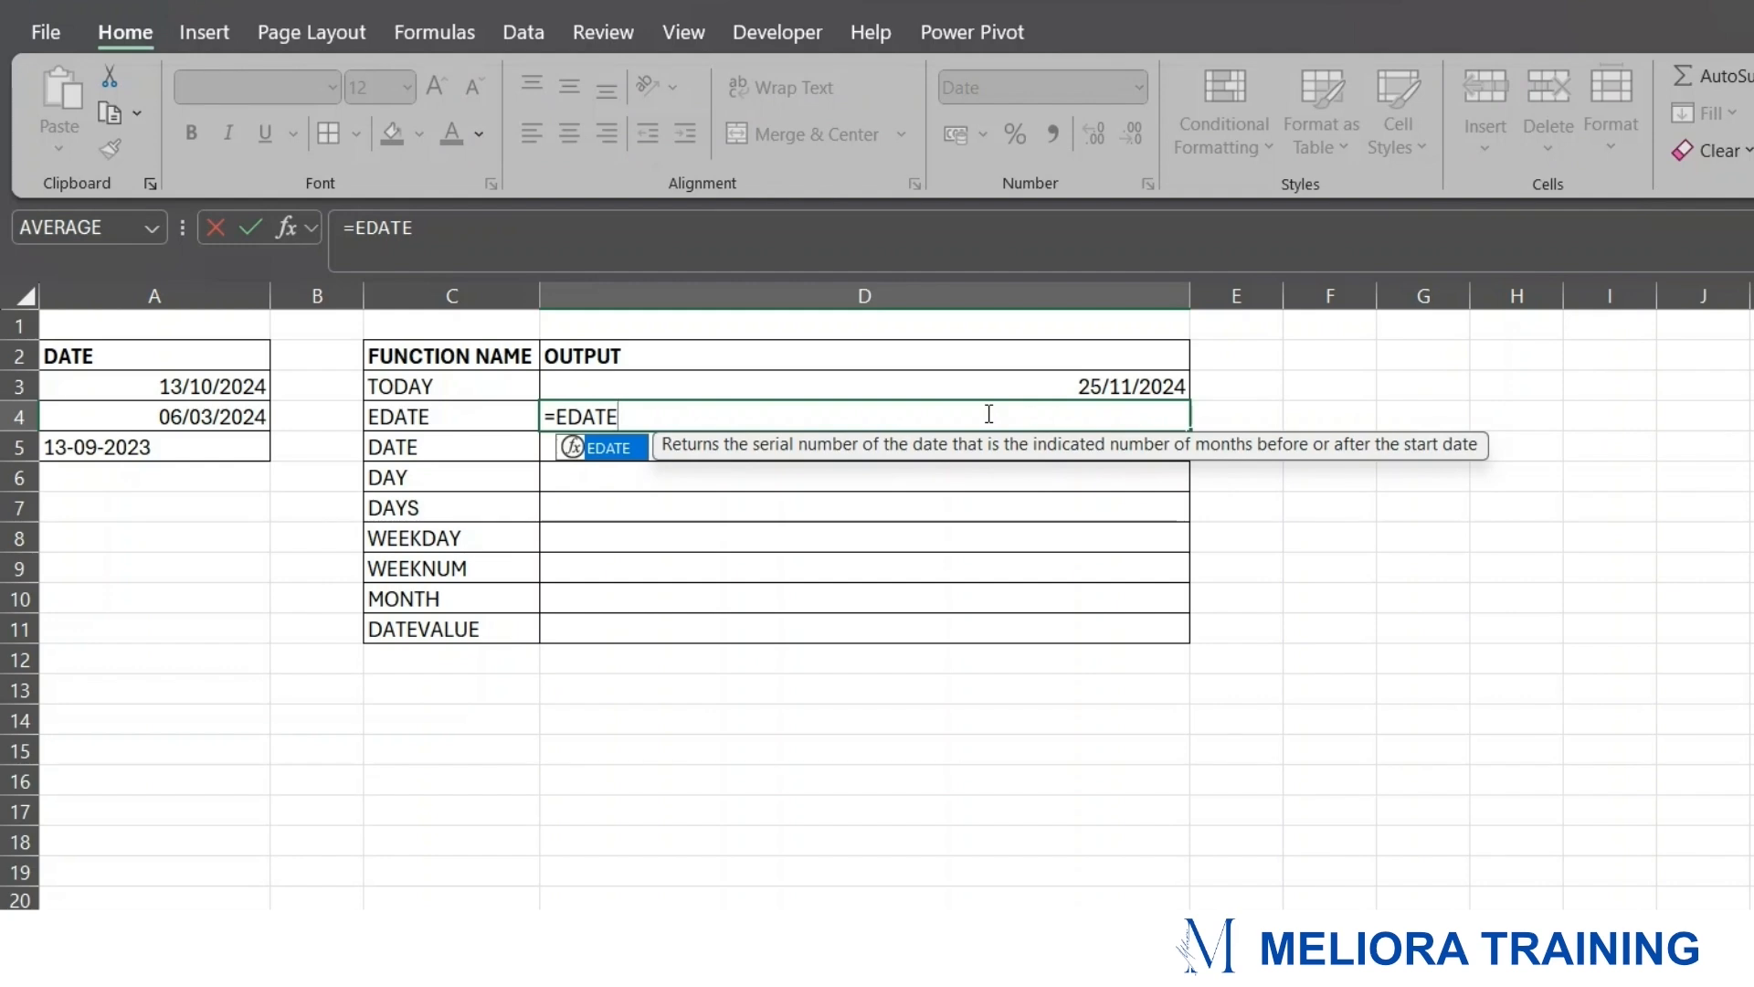
type("(")
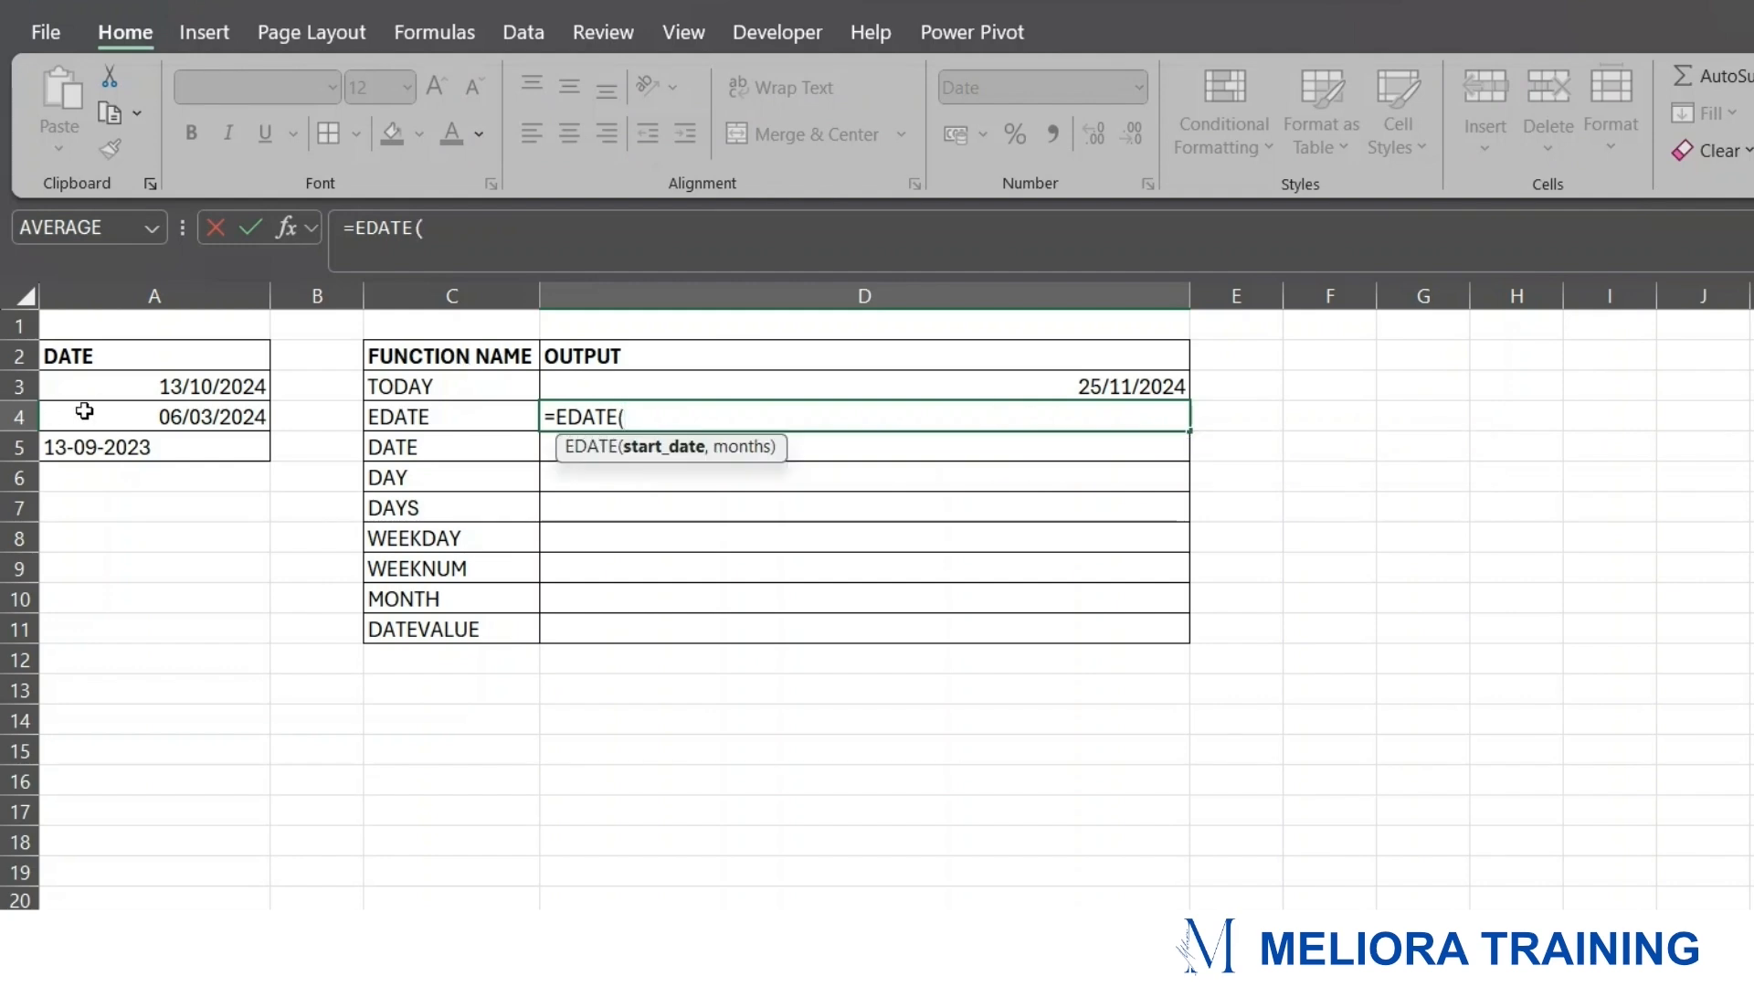
left_click(193, 386)
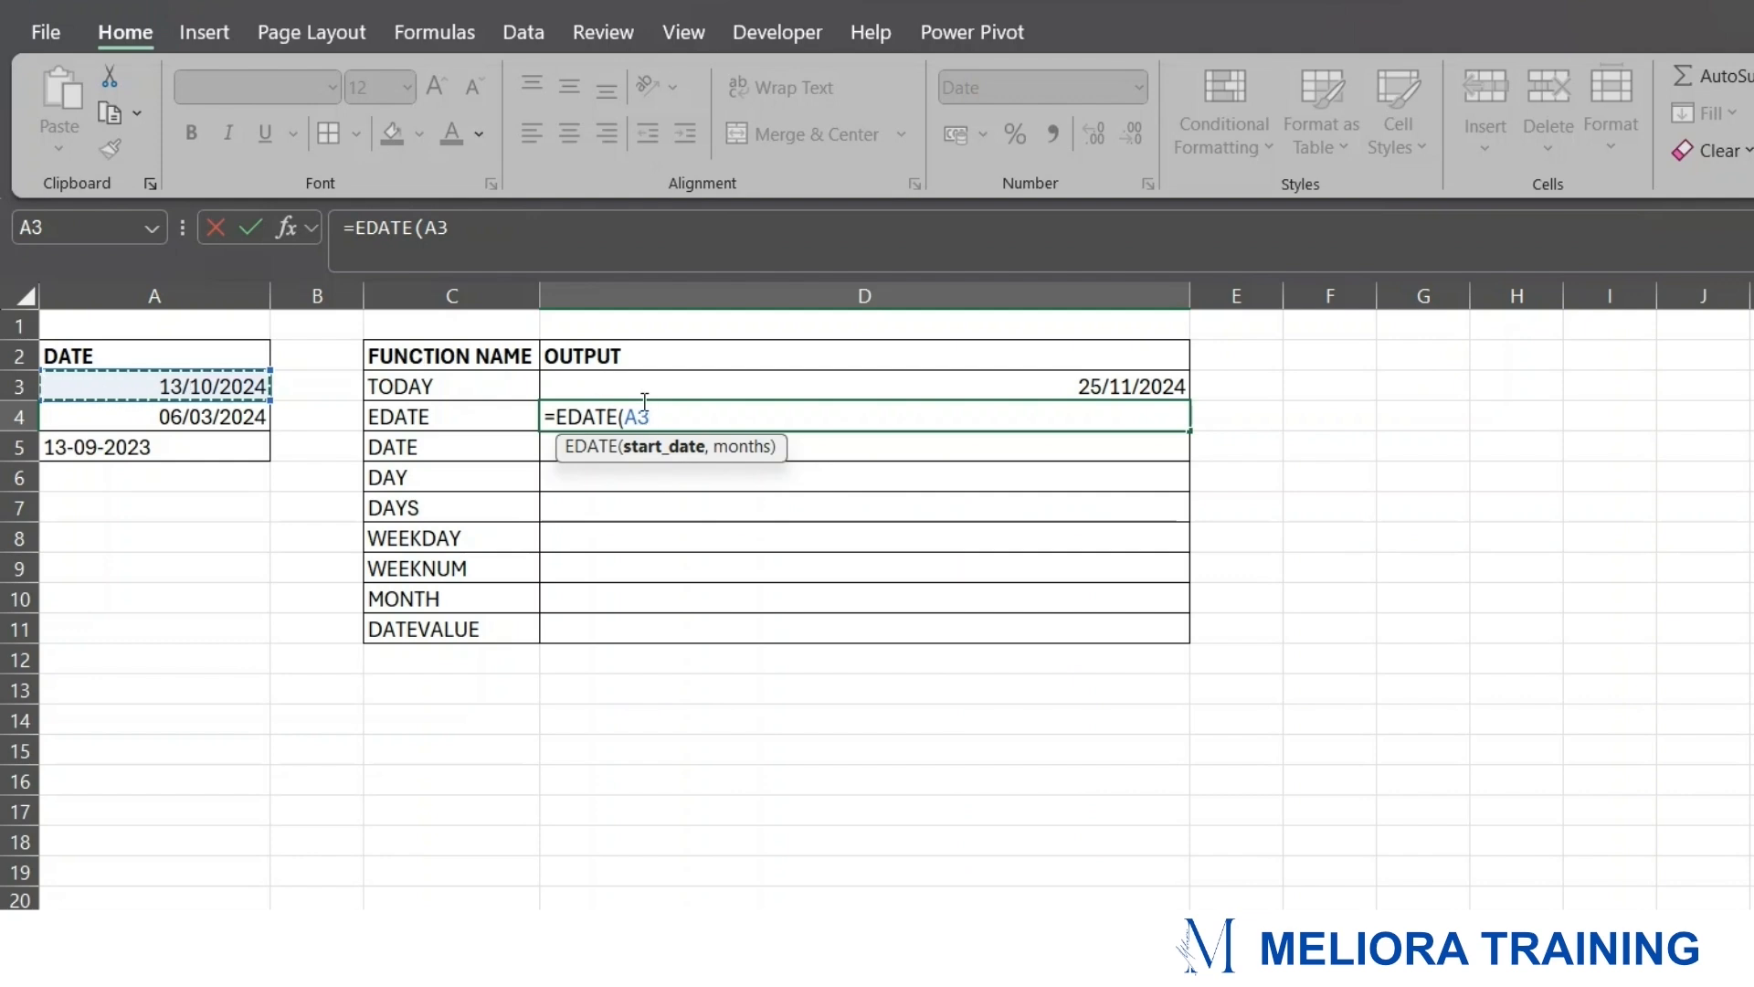
type(",")
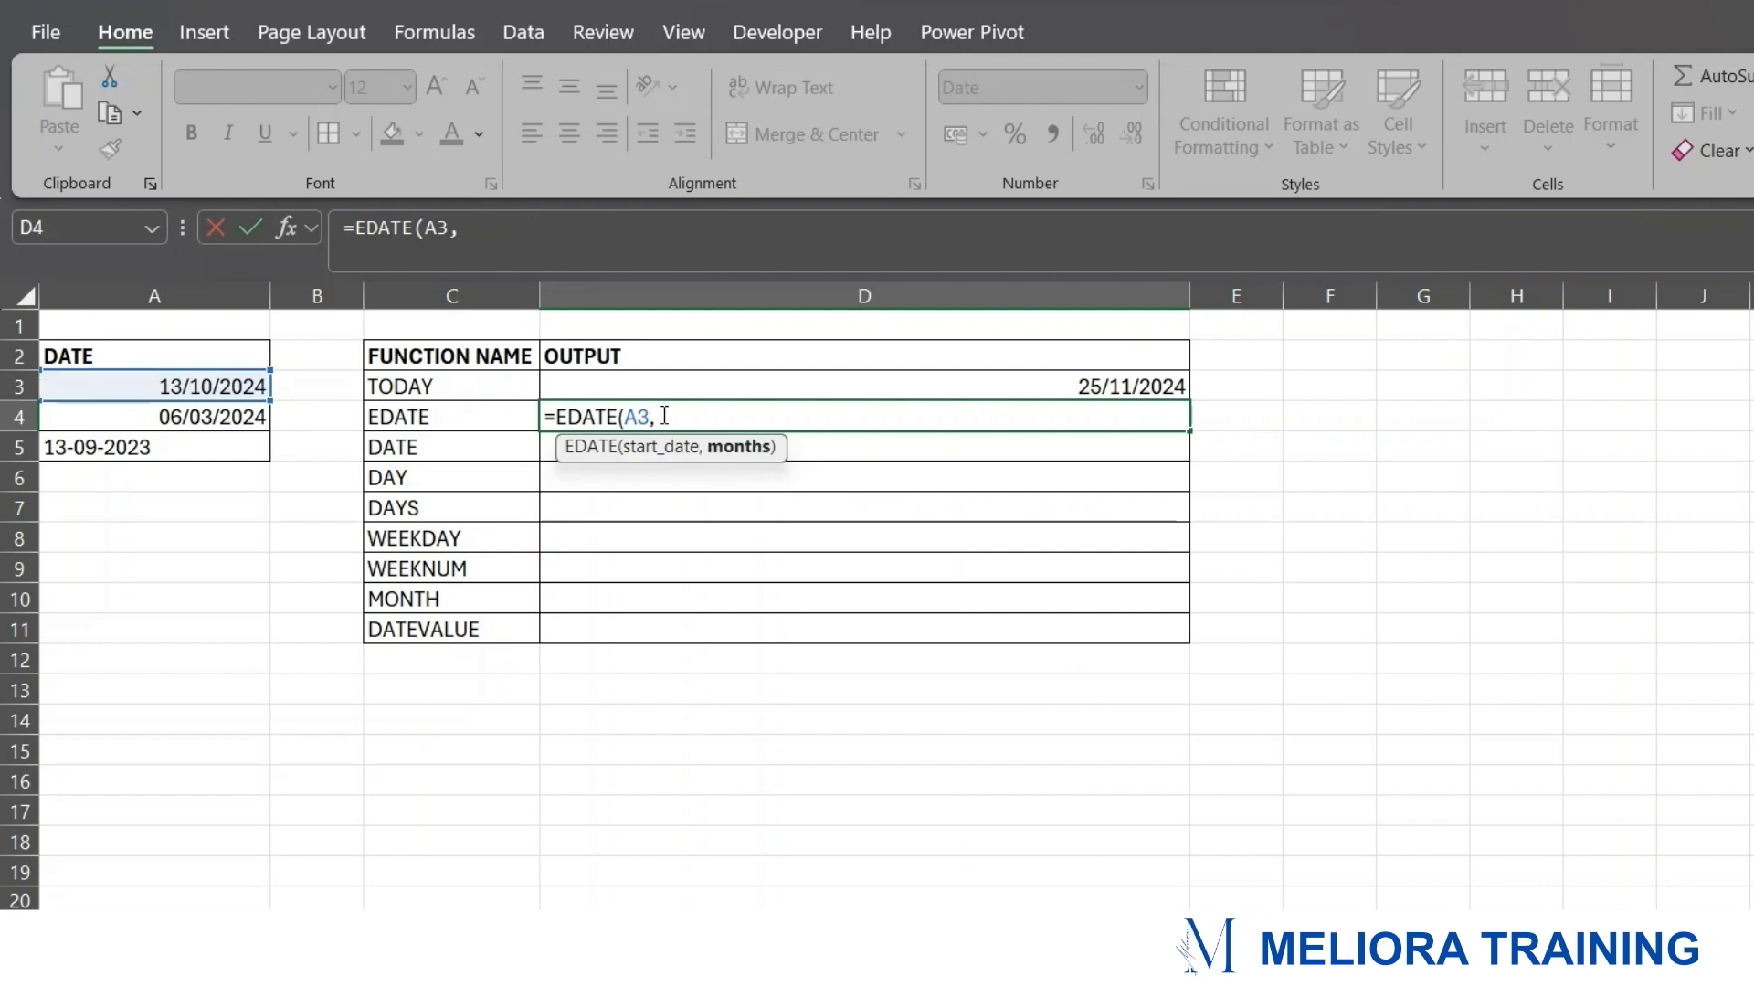
type("6)")
key("Return")
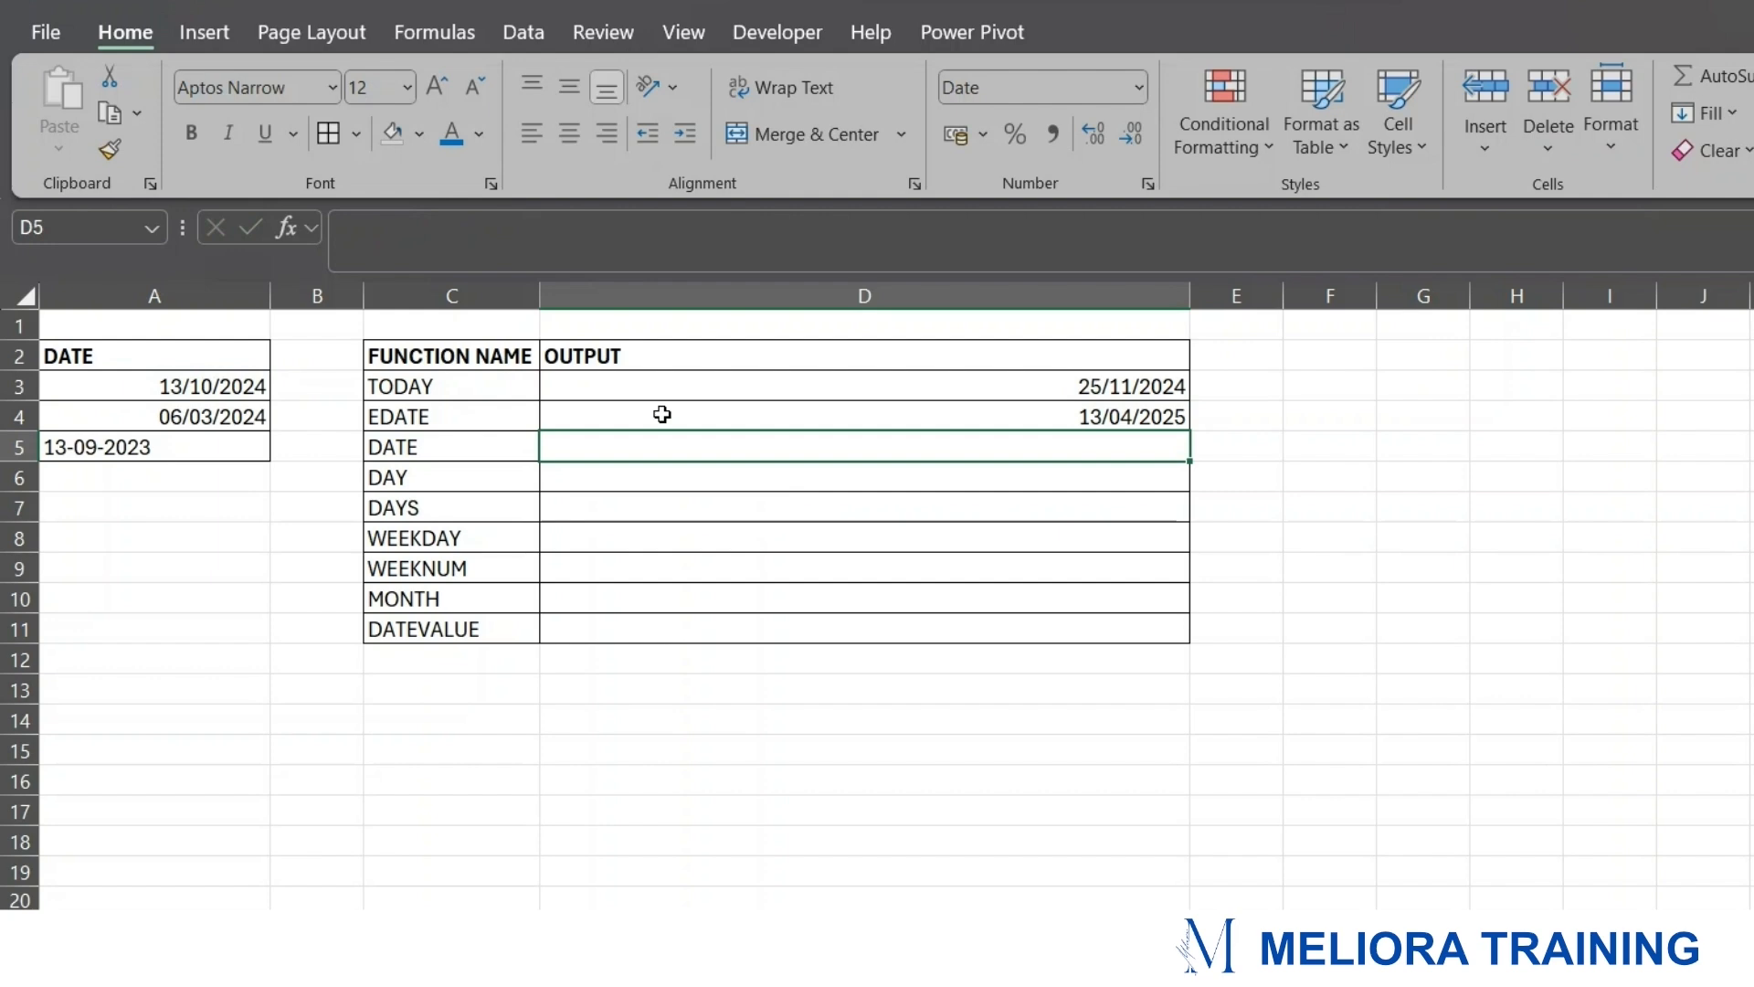
left_click(1162, 416)
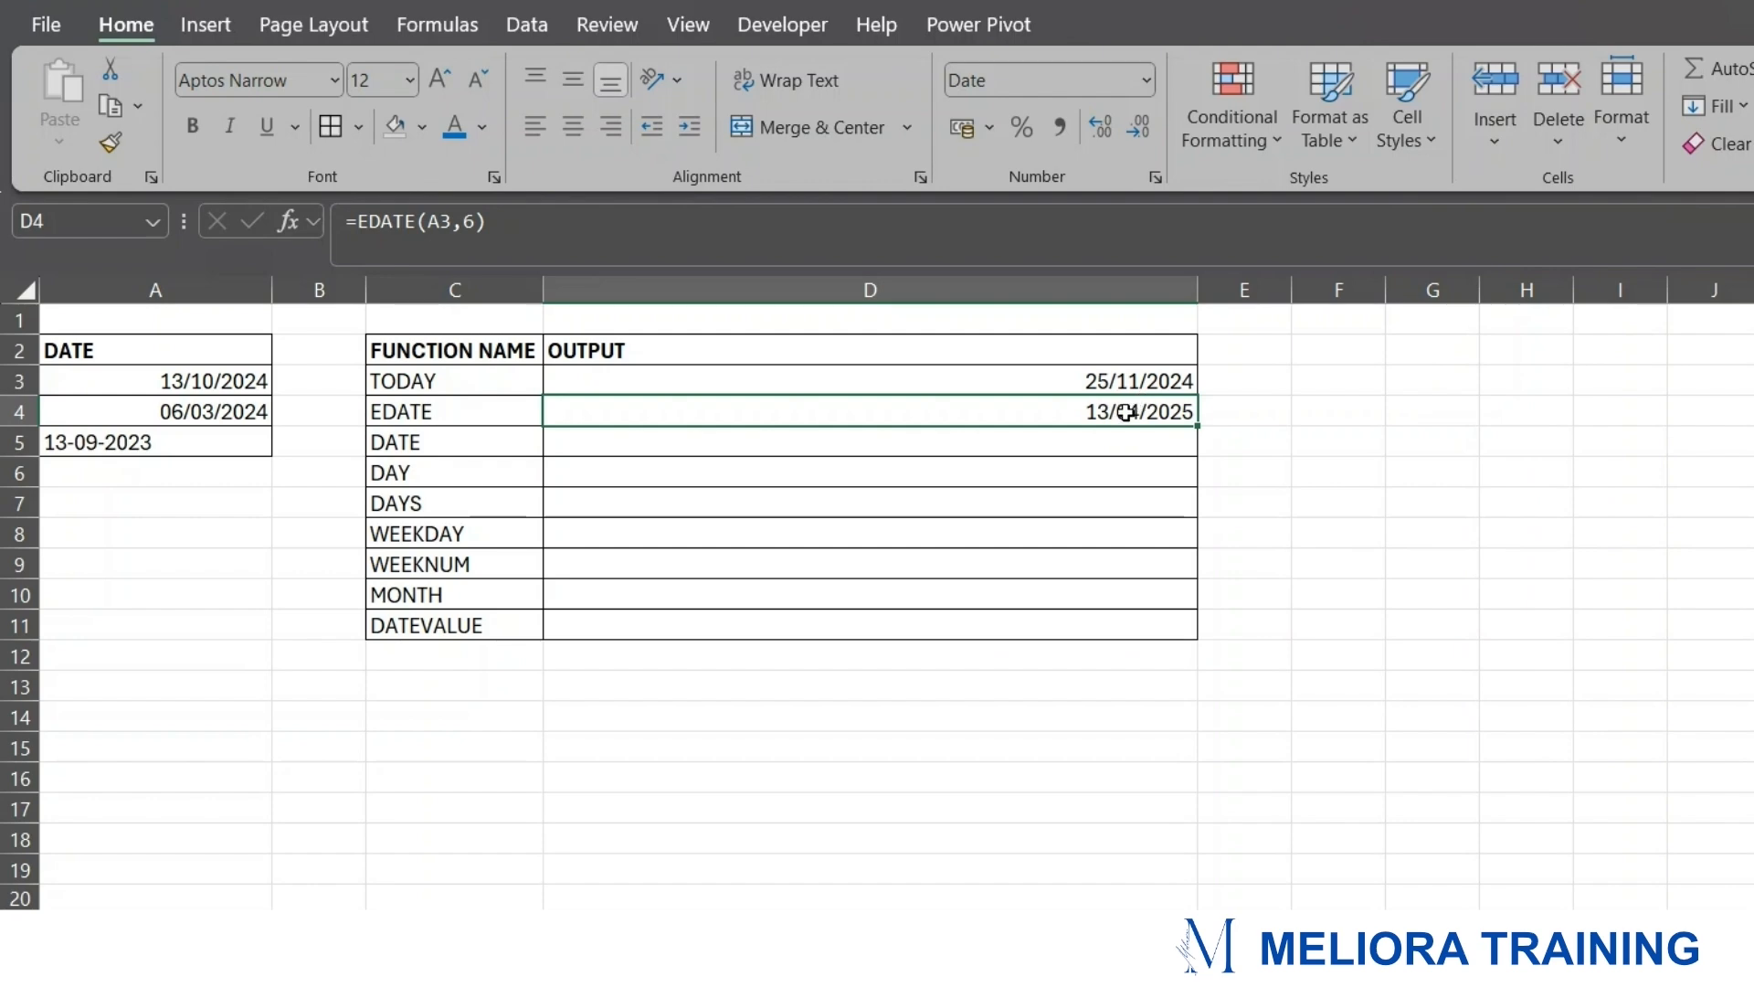
- In the DATE output cell D5, build a date from year 2014, month 2 and day 21 with =DATE(2014,2,21)
left_click(717, 439)
type("=DATE")
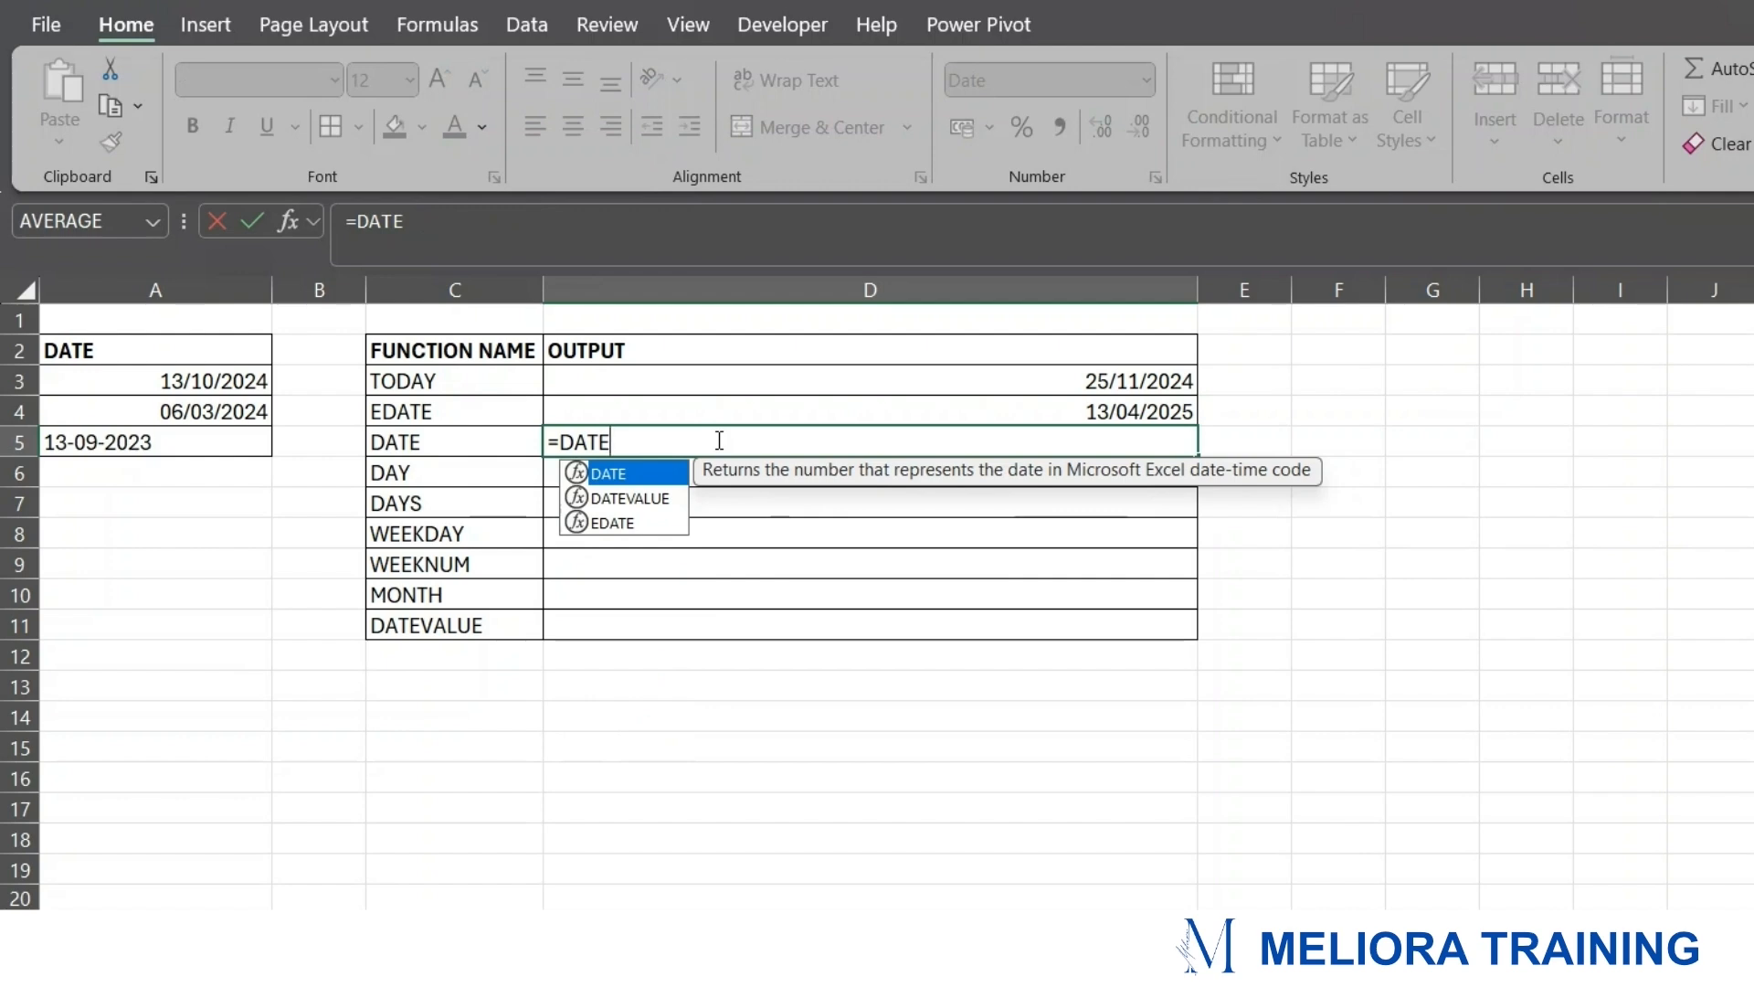
type("(")
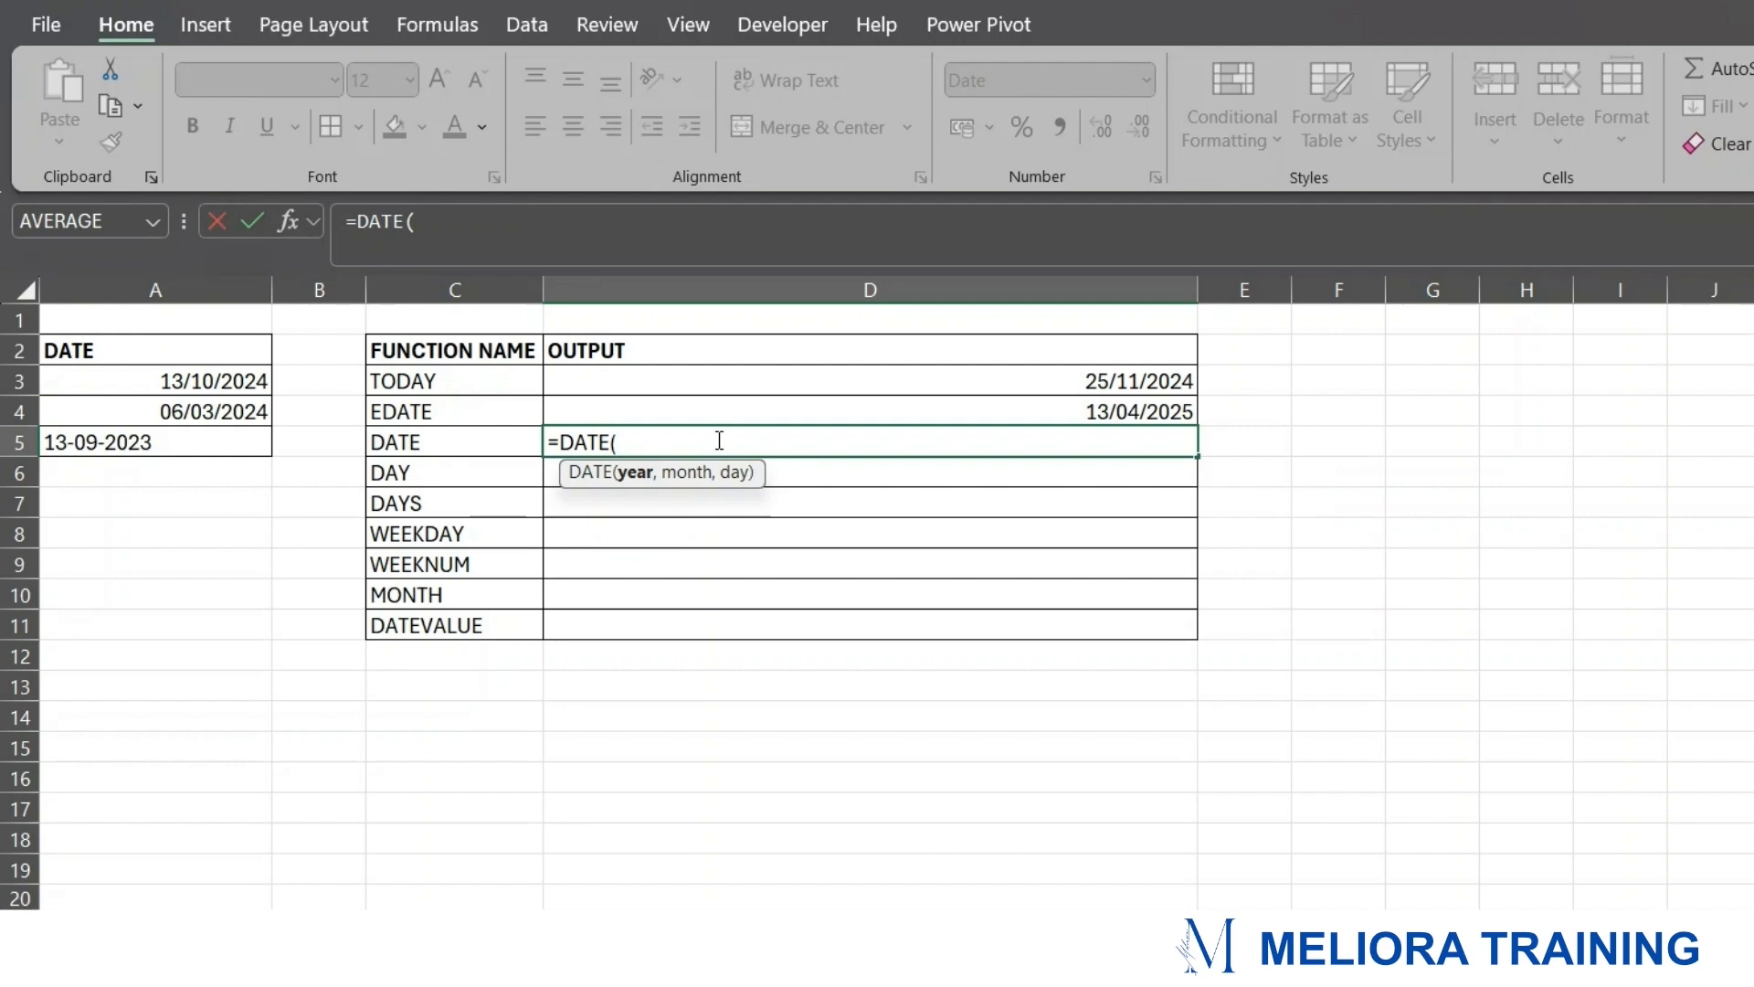
type("201")
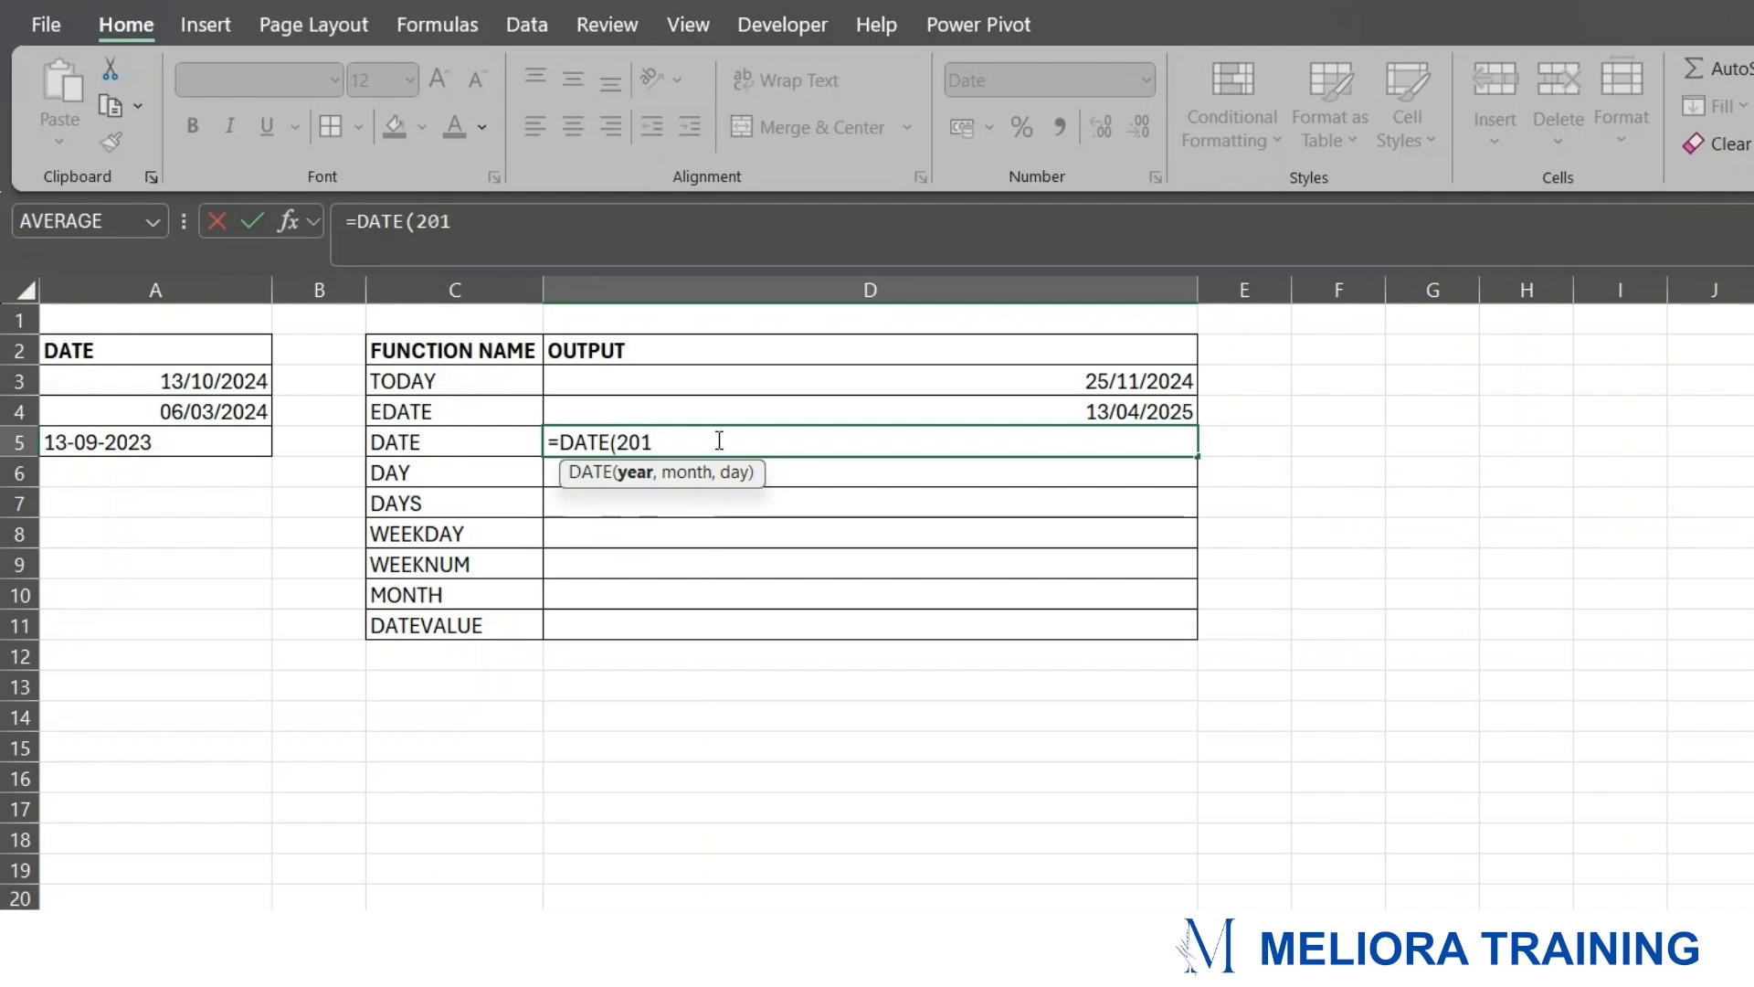
type("4,2,")
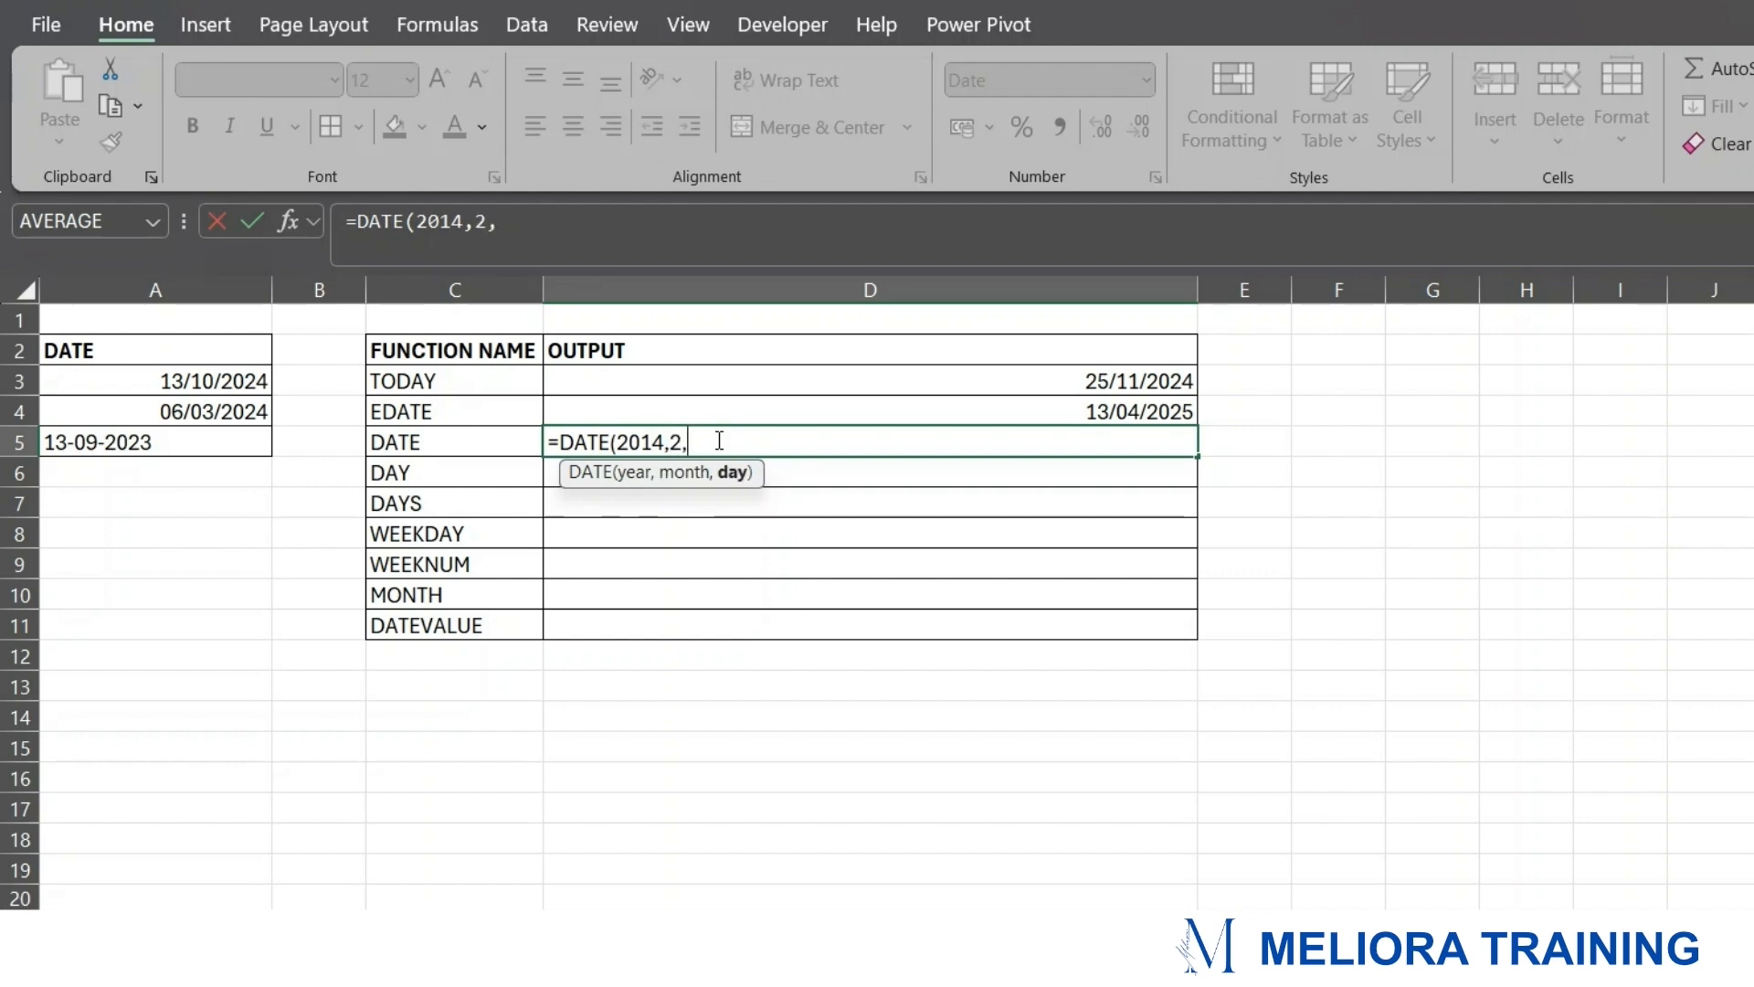
type("21)")
key("ctrl+Return")
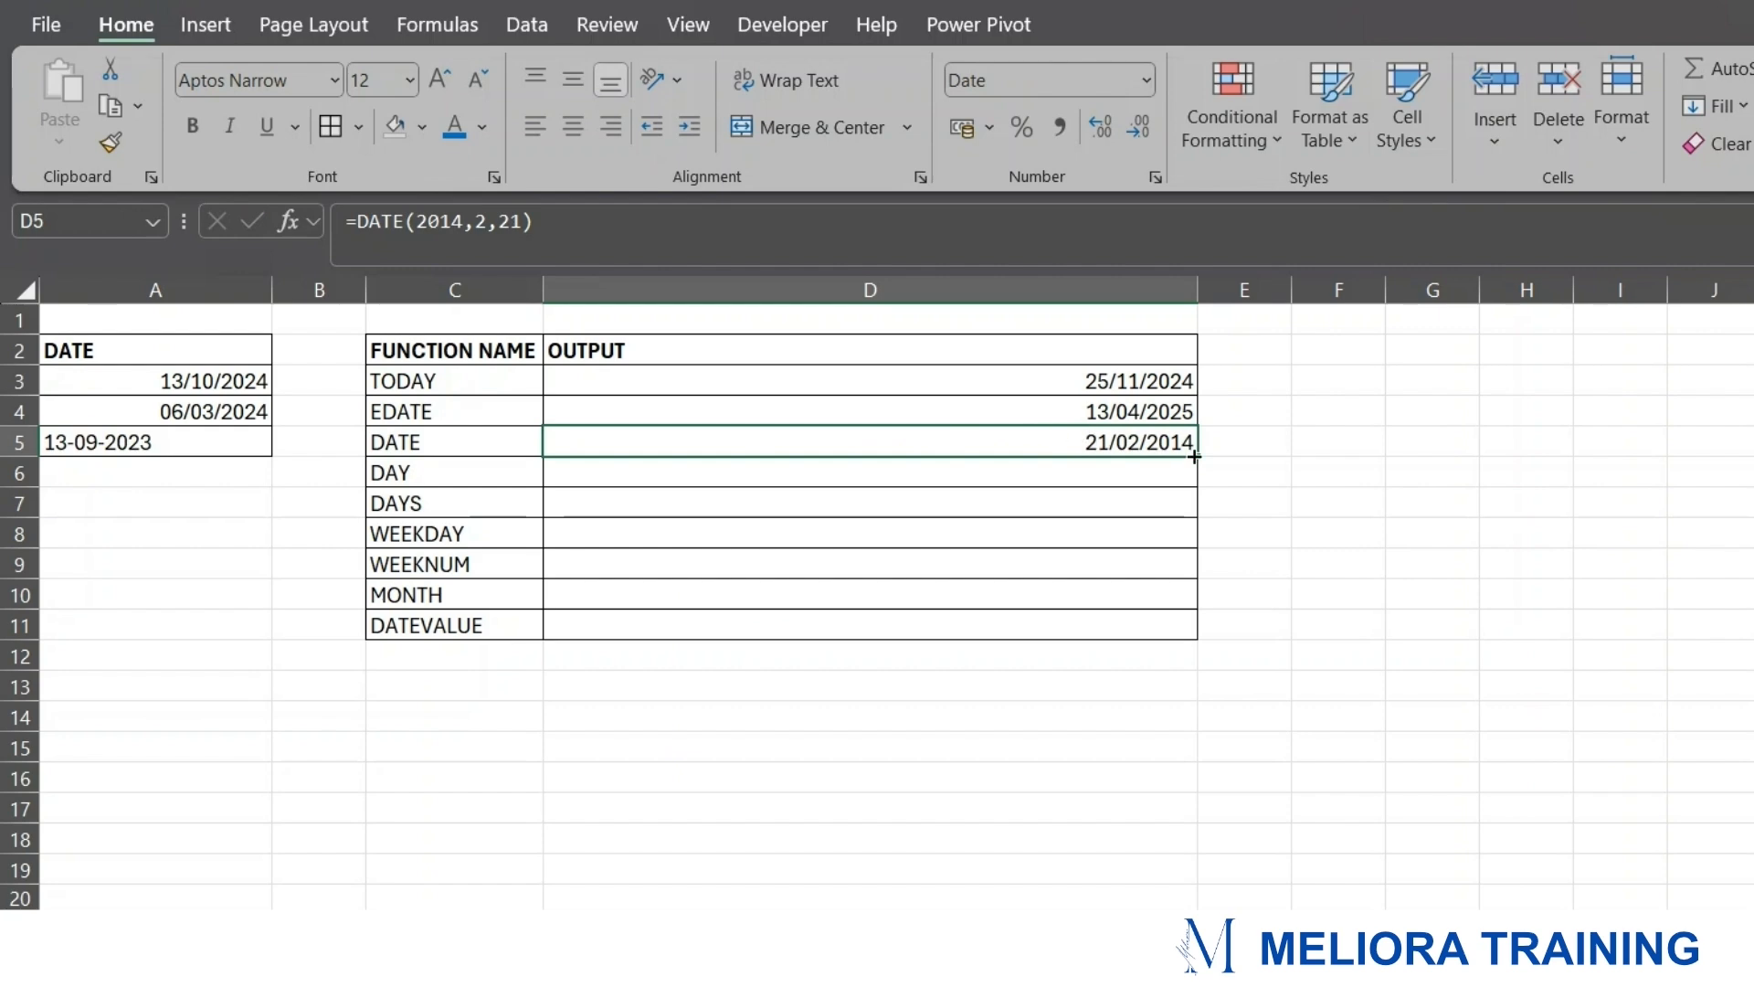
left_click_drag(1108, 350, 1115, 625)
left_click(1462, 507)
- In the DAY output cell D6, extract the day of the month from the date in A3 with =DAY(A3)
left_click(603, 469)
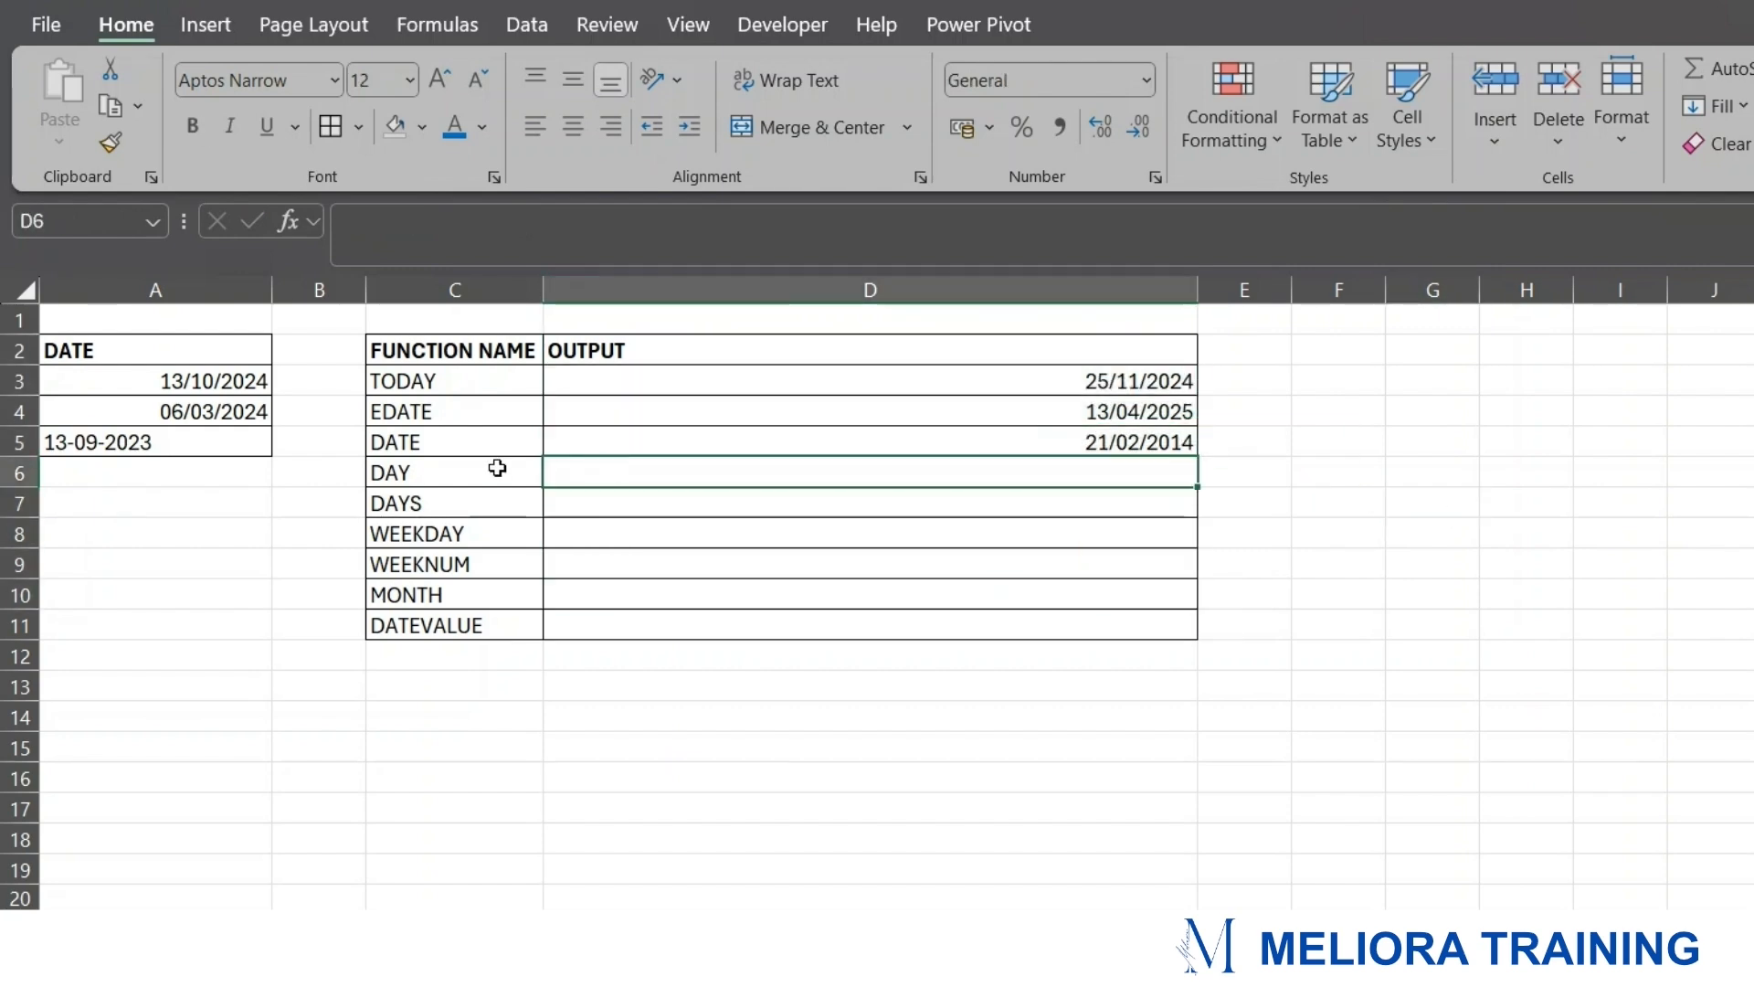
type("=D")
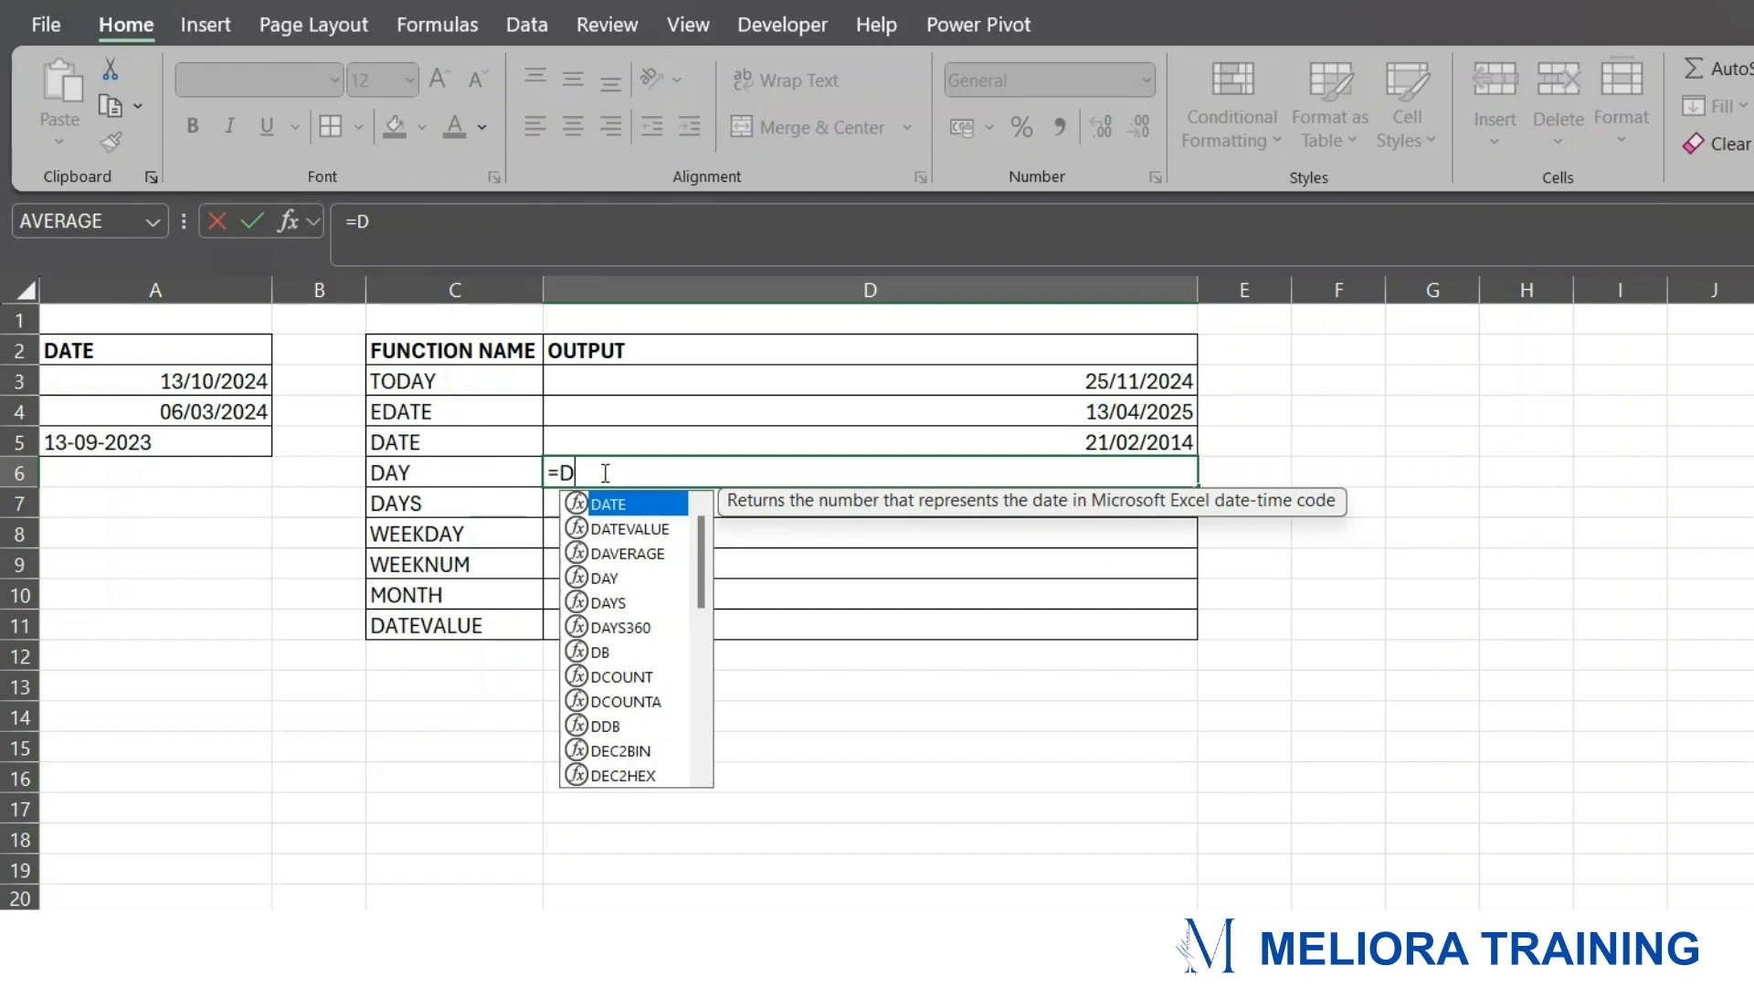
type("AY")
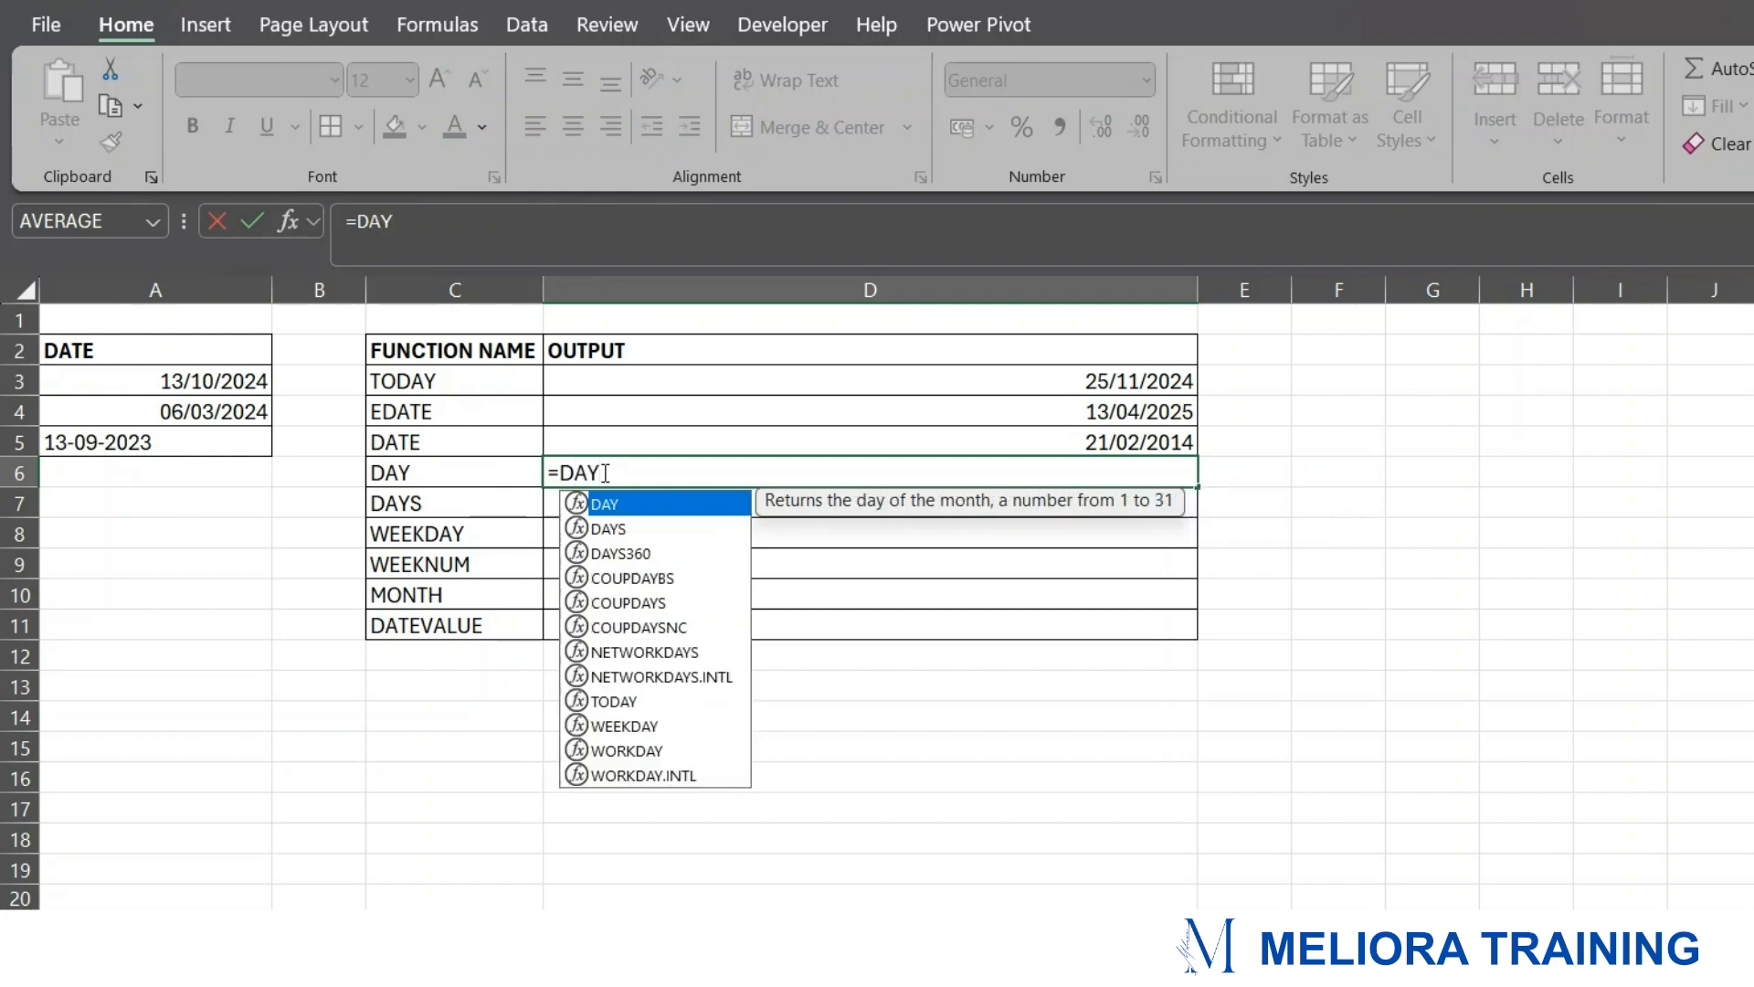
type("(")
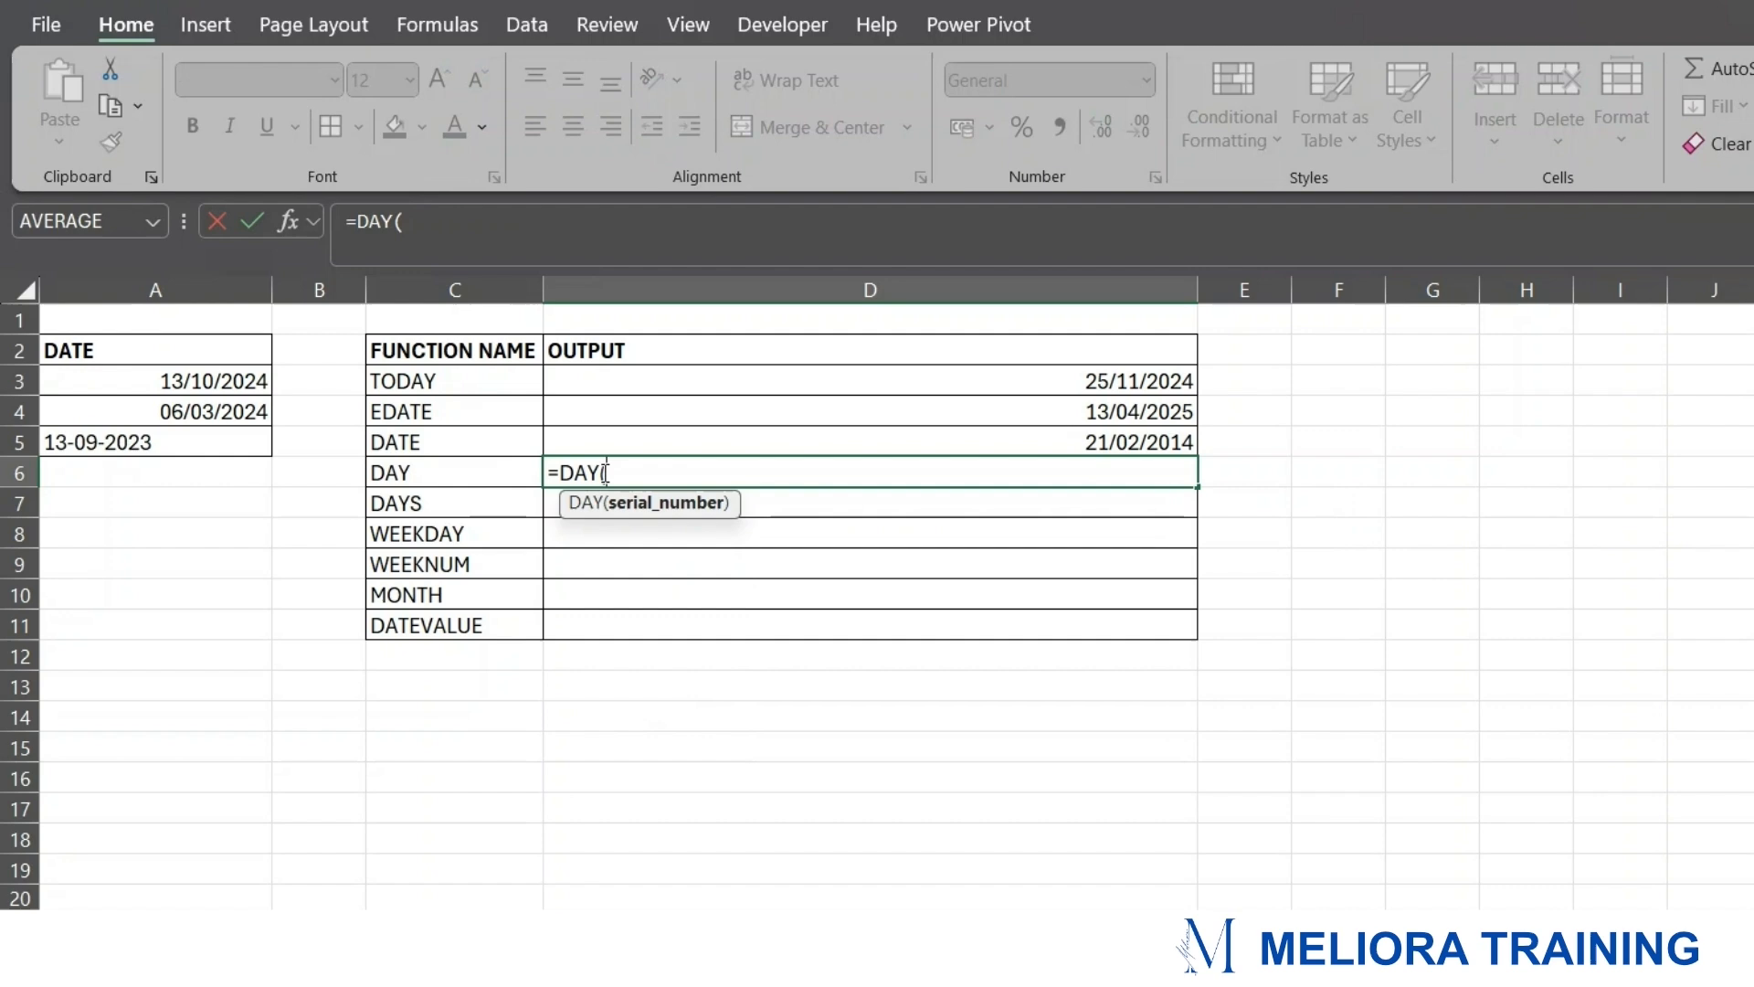
left_click(170, 381)
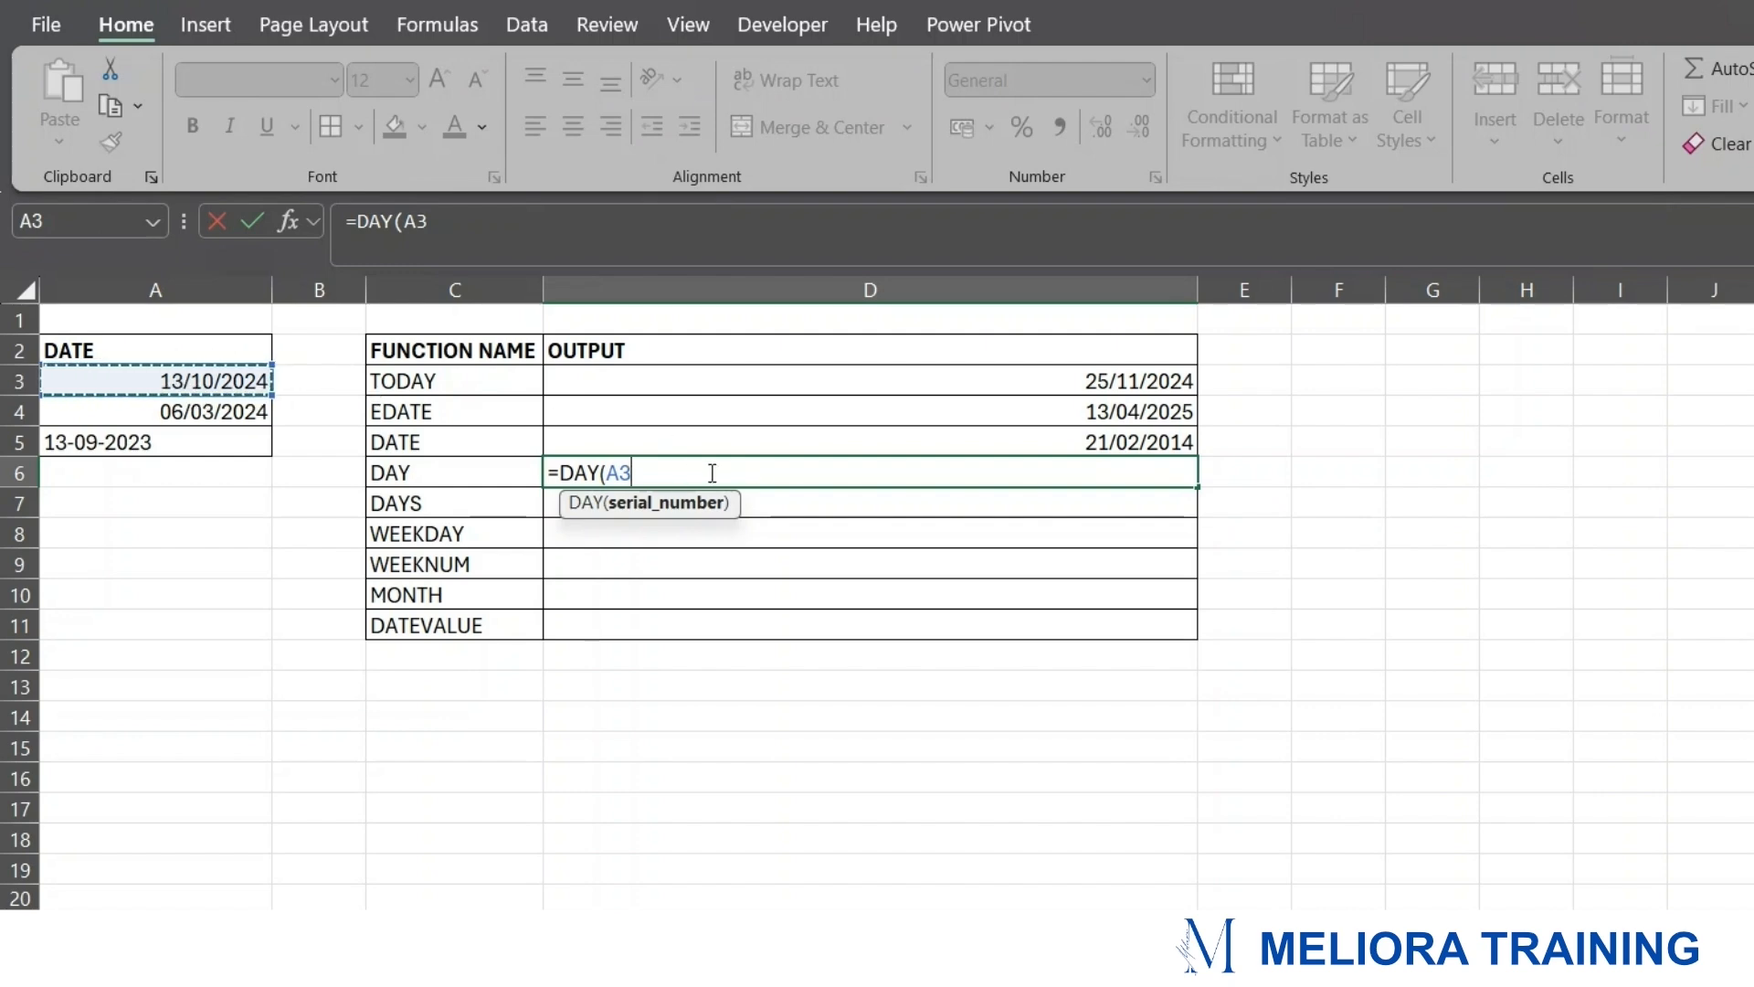
type(")")
key("Return")
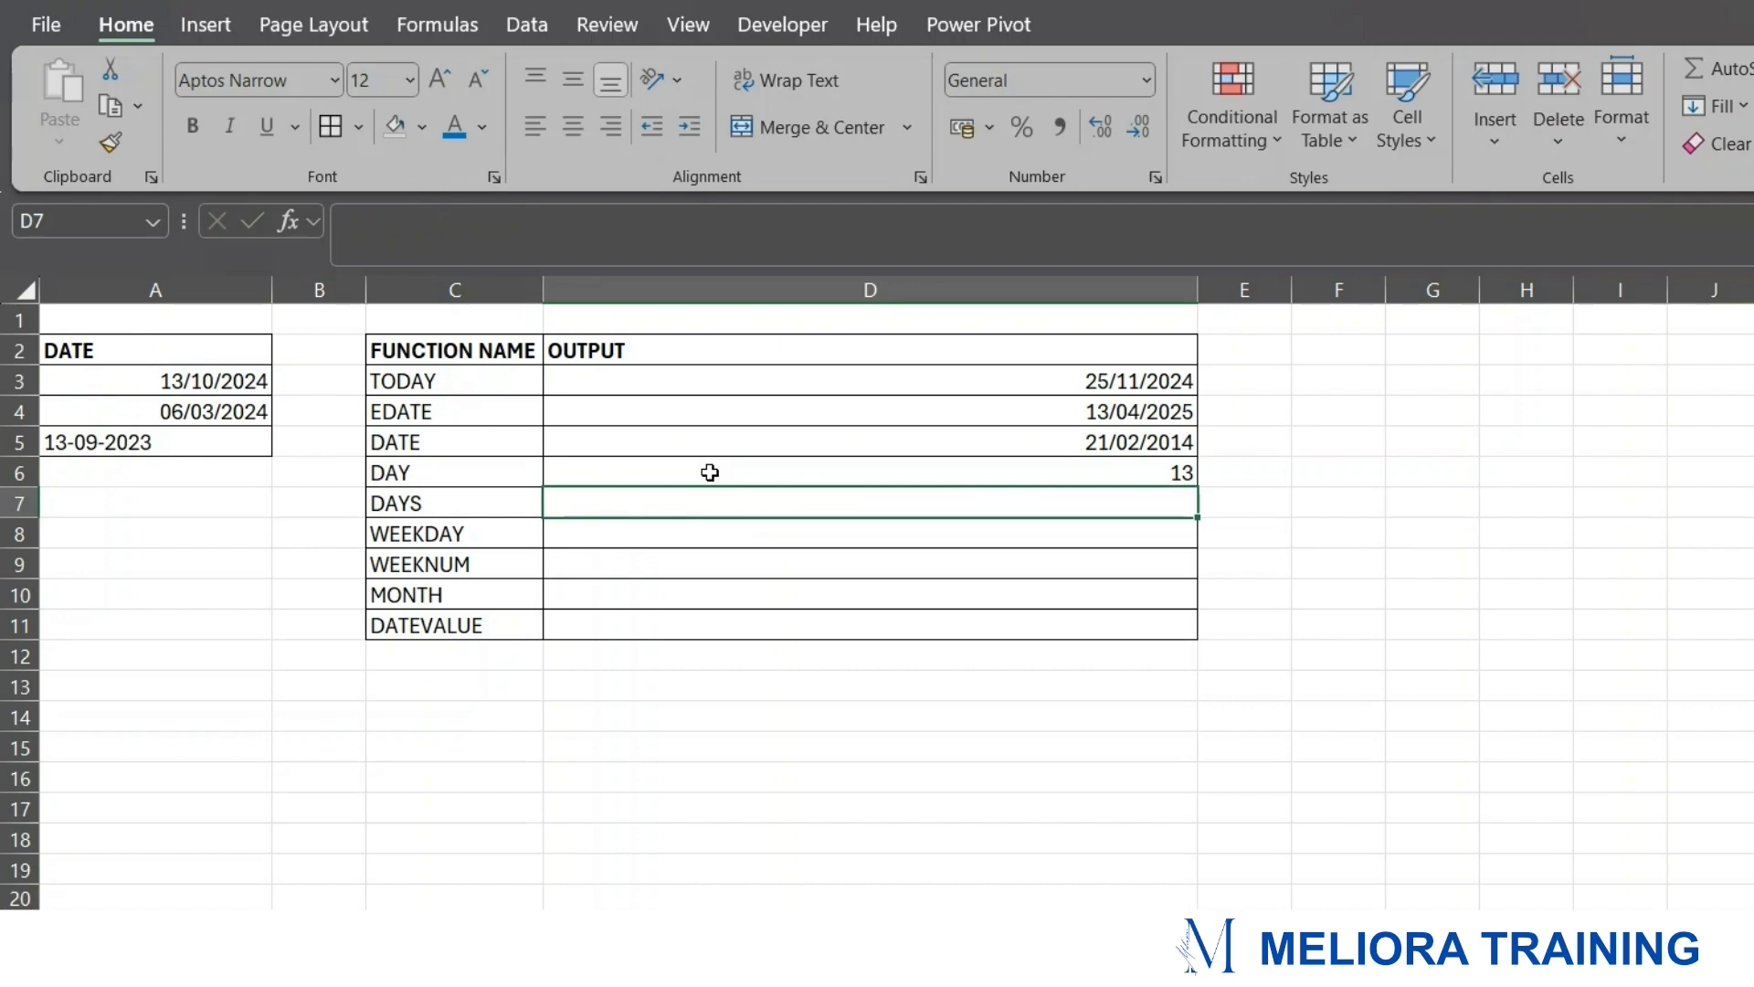
left_click(711, 473)
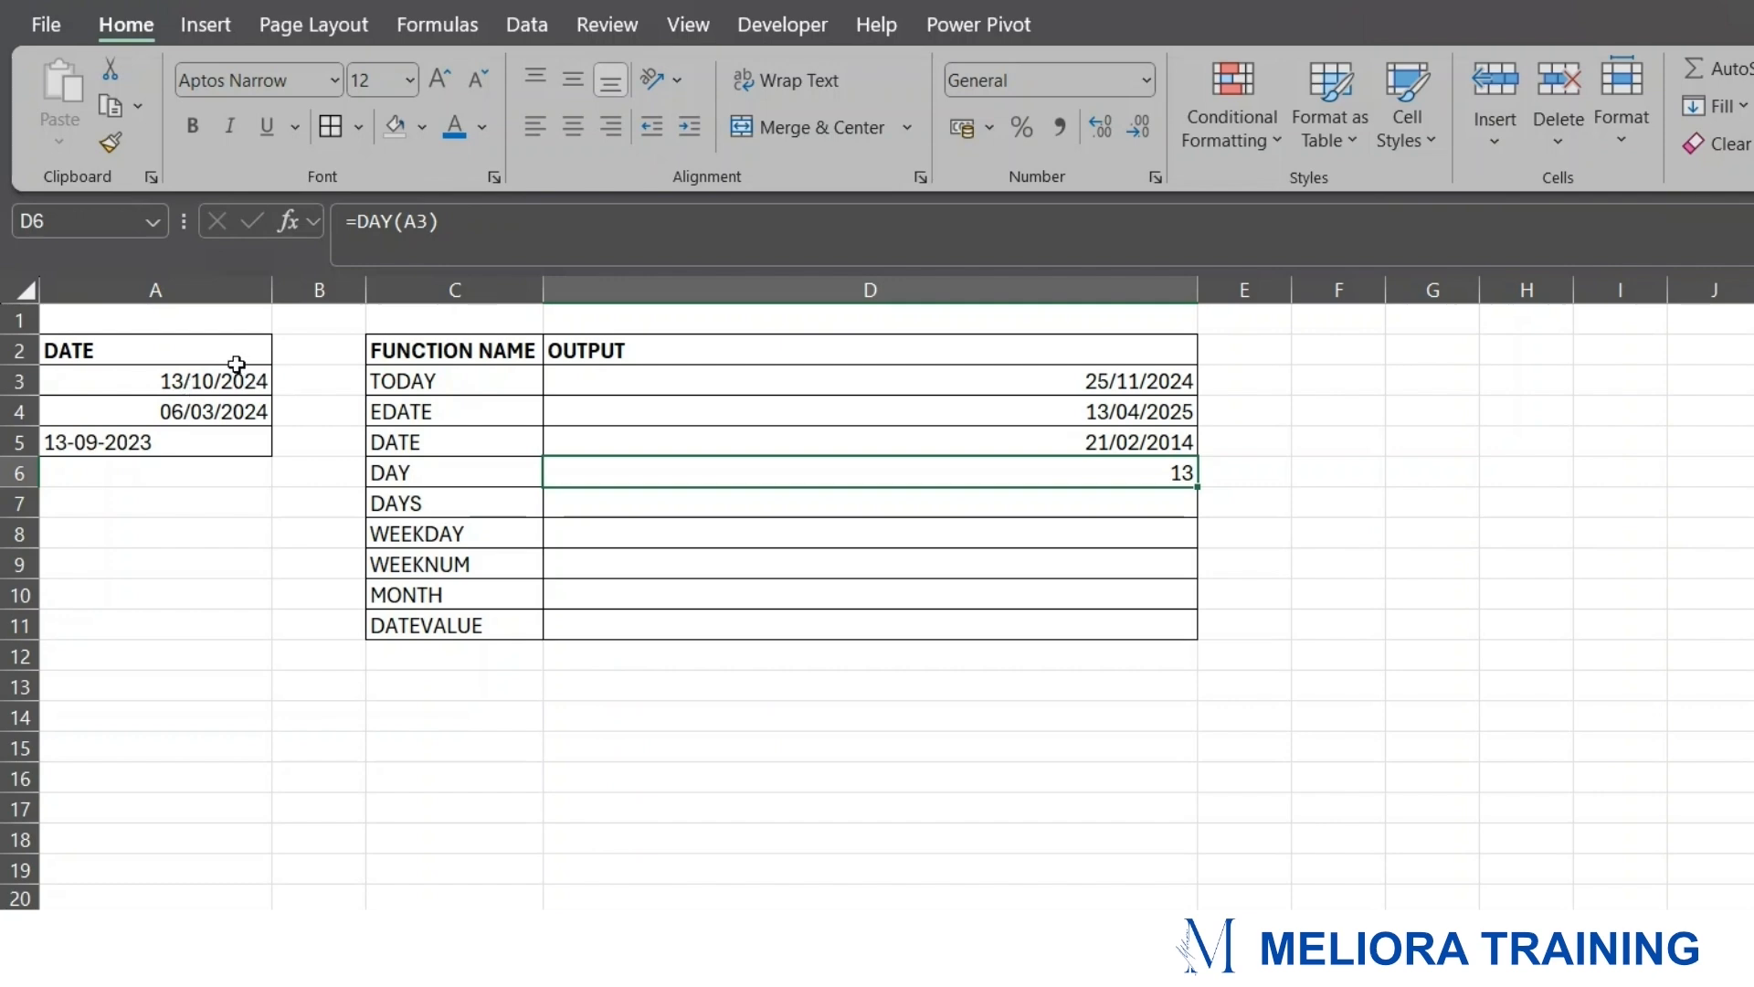
- In the DAYS output cell D7, calculate the days between end date A3 and start date A4 with =DAYS(A3,A4)
left_click(724, 509)
type("=")
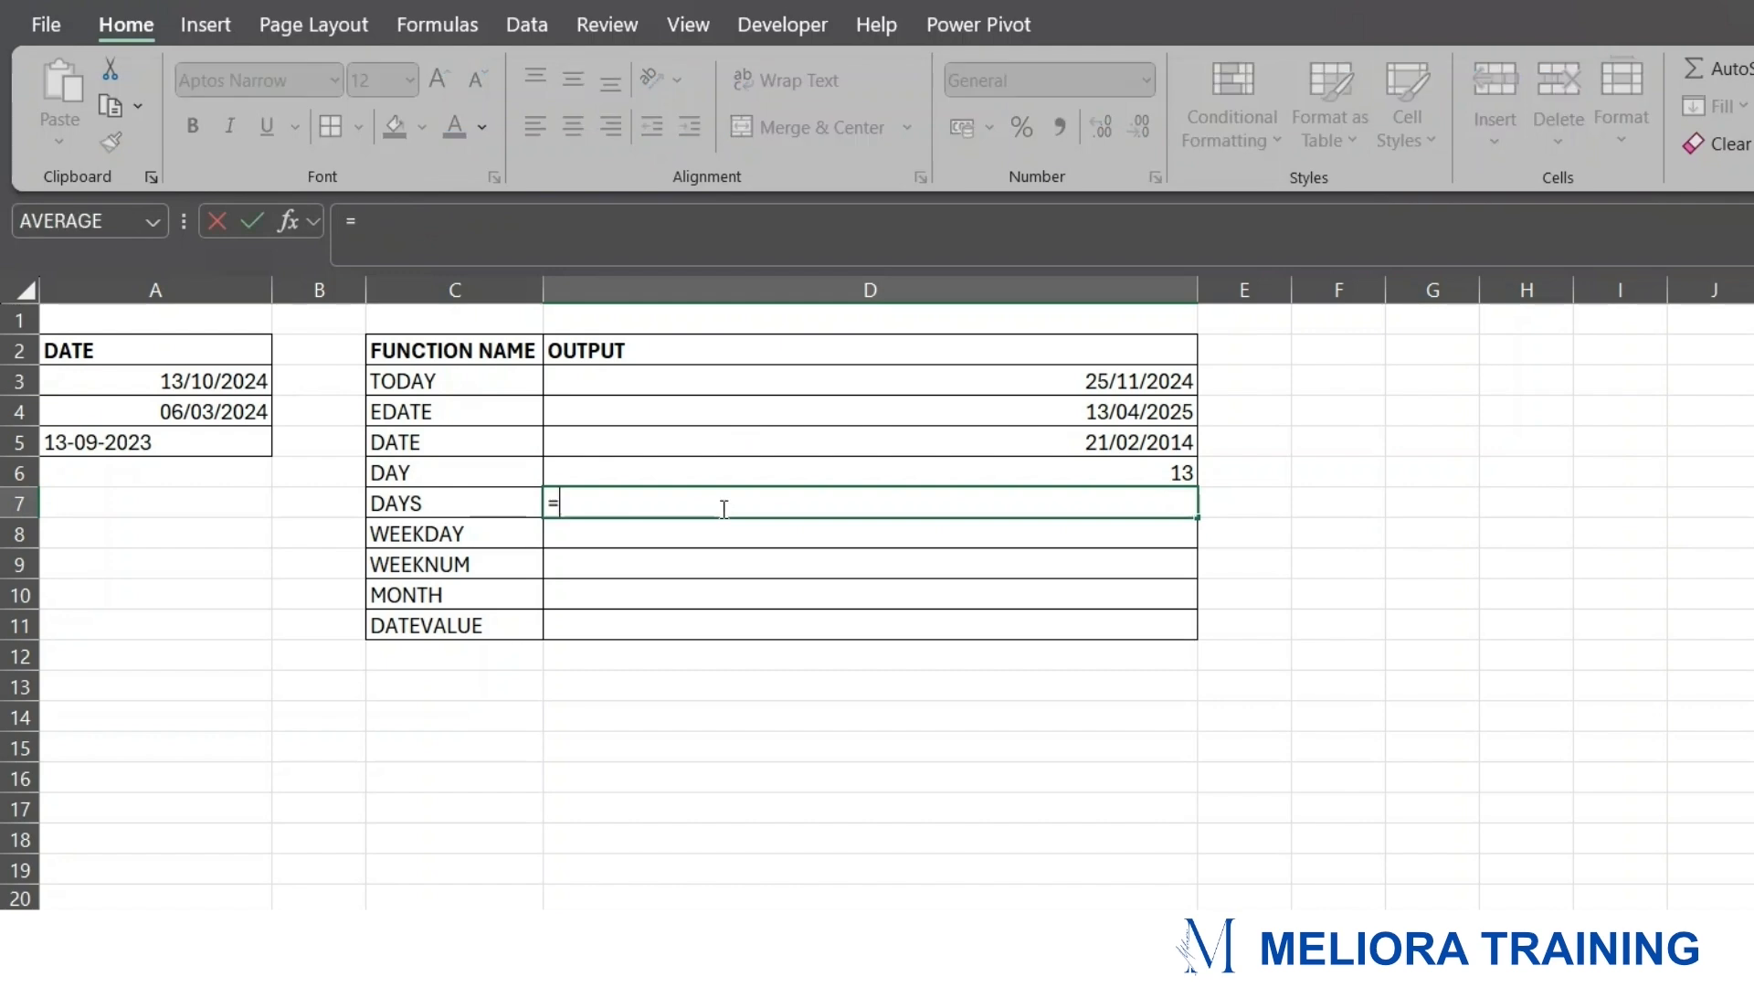
type("DAYS")
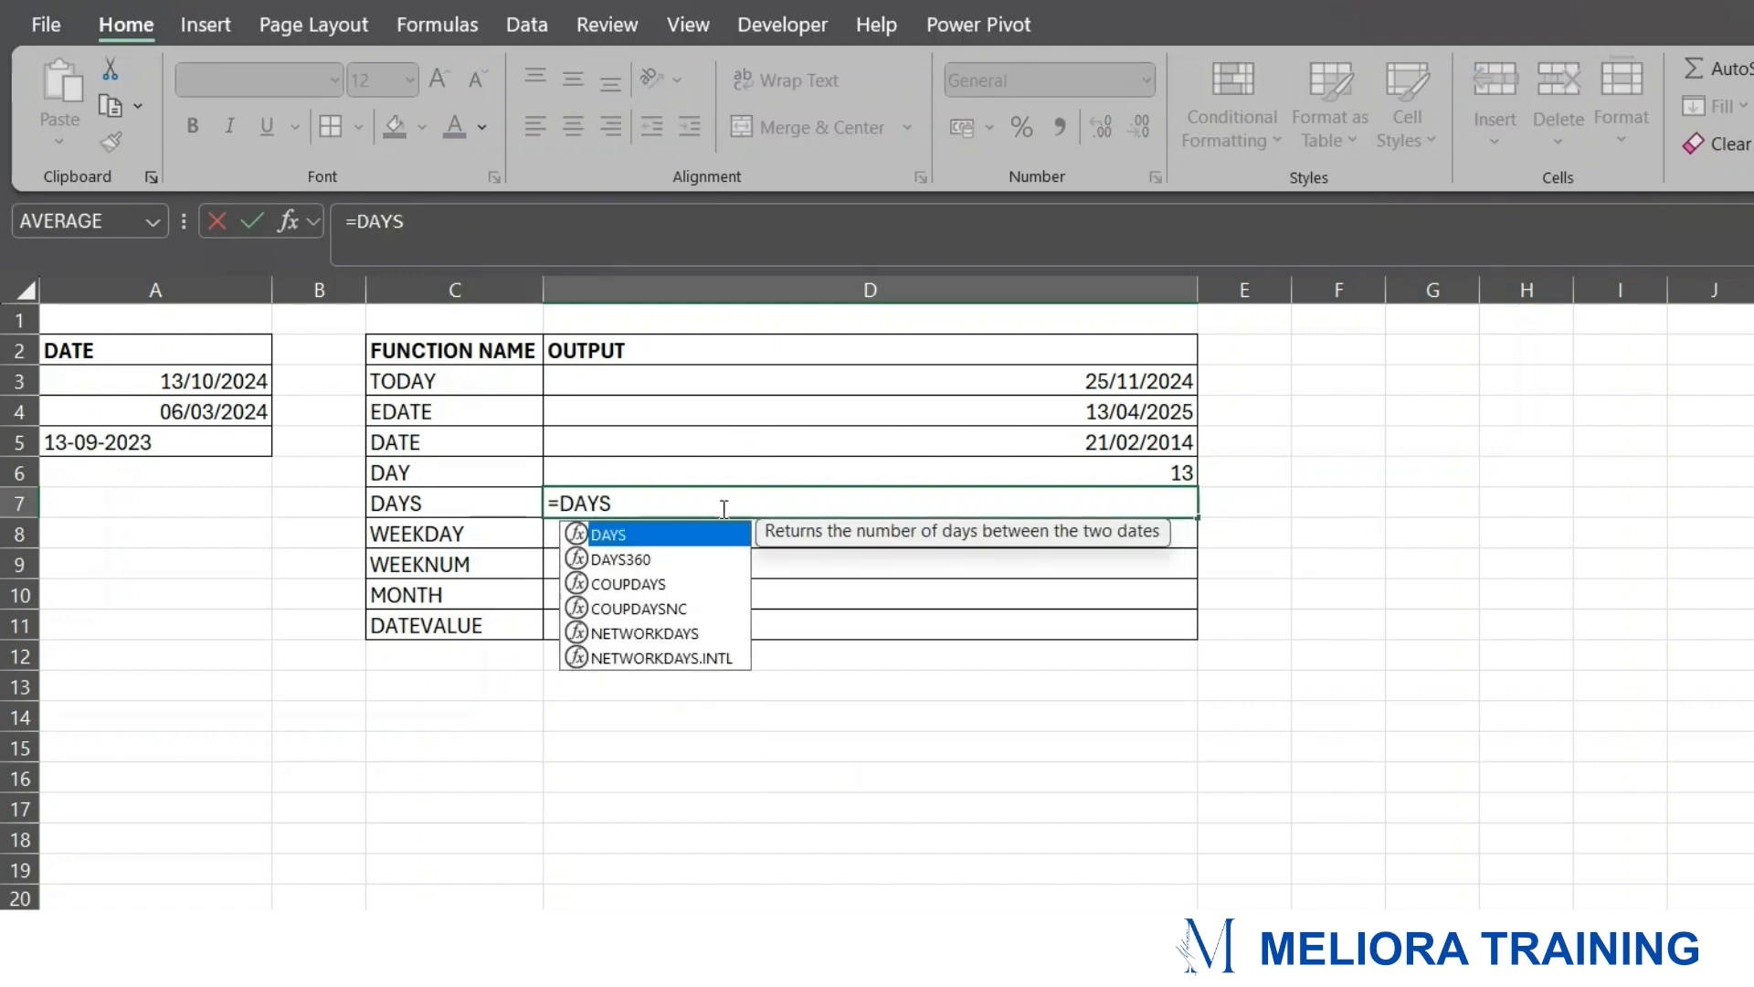
type("(")
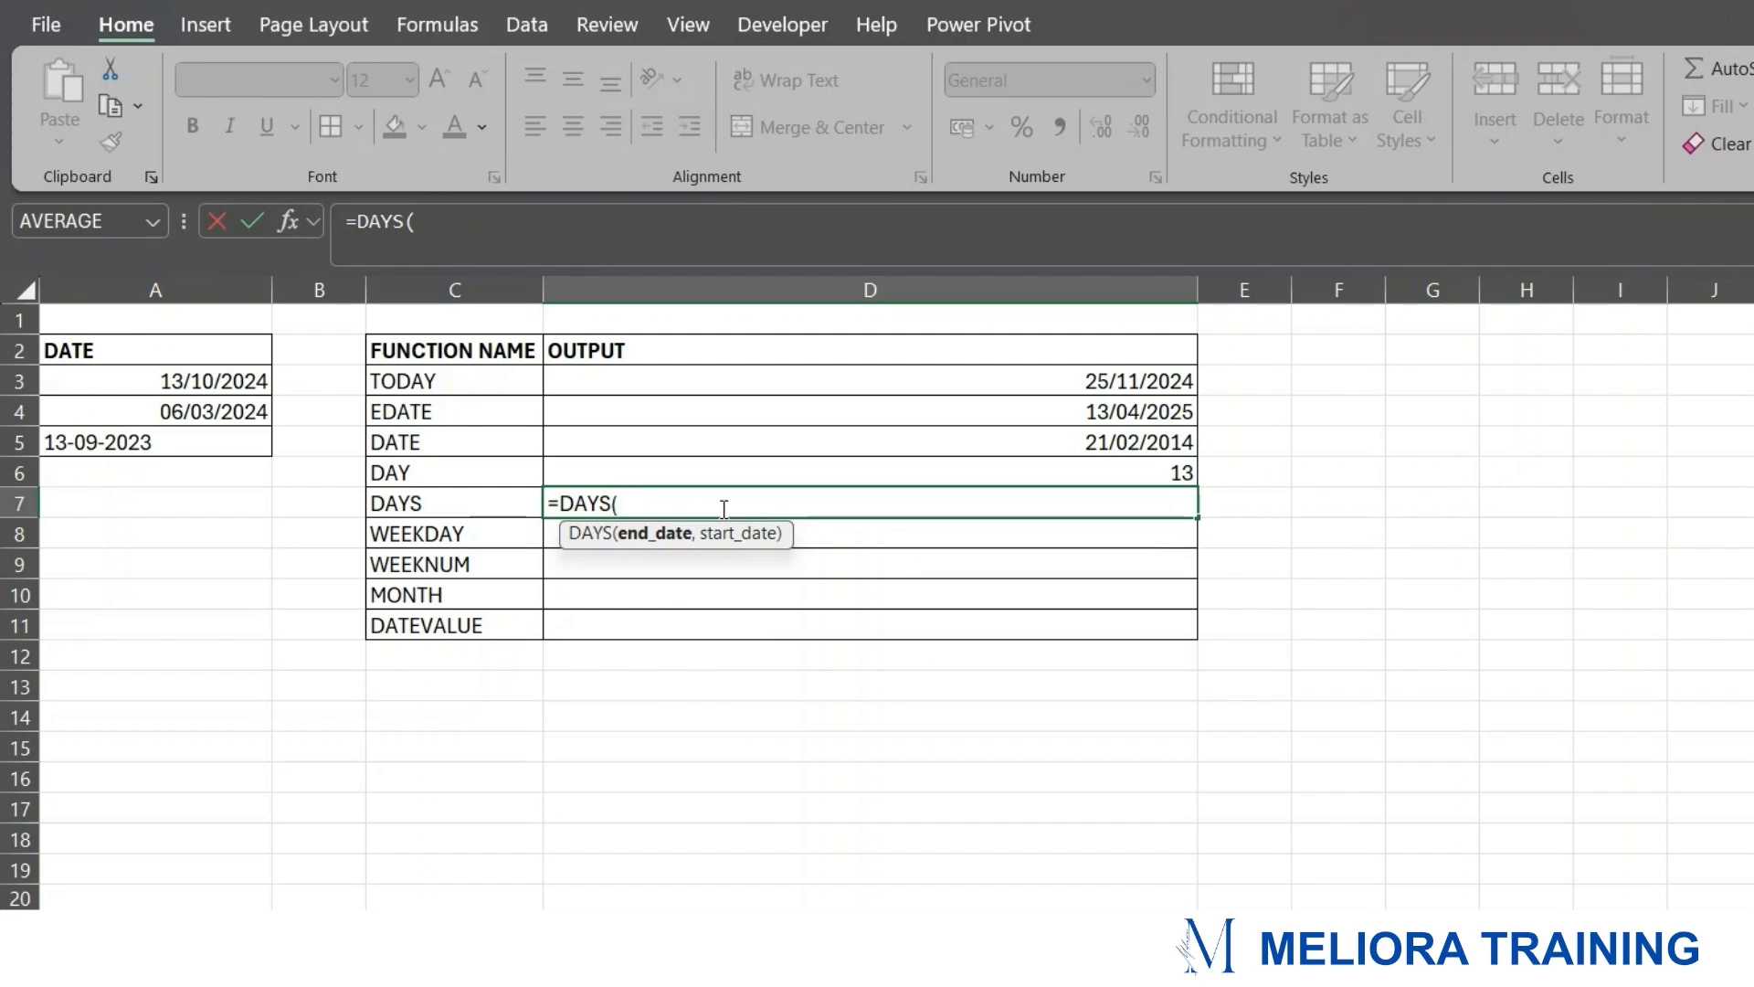
left_click(217, 412)
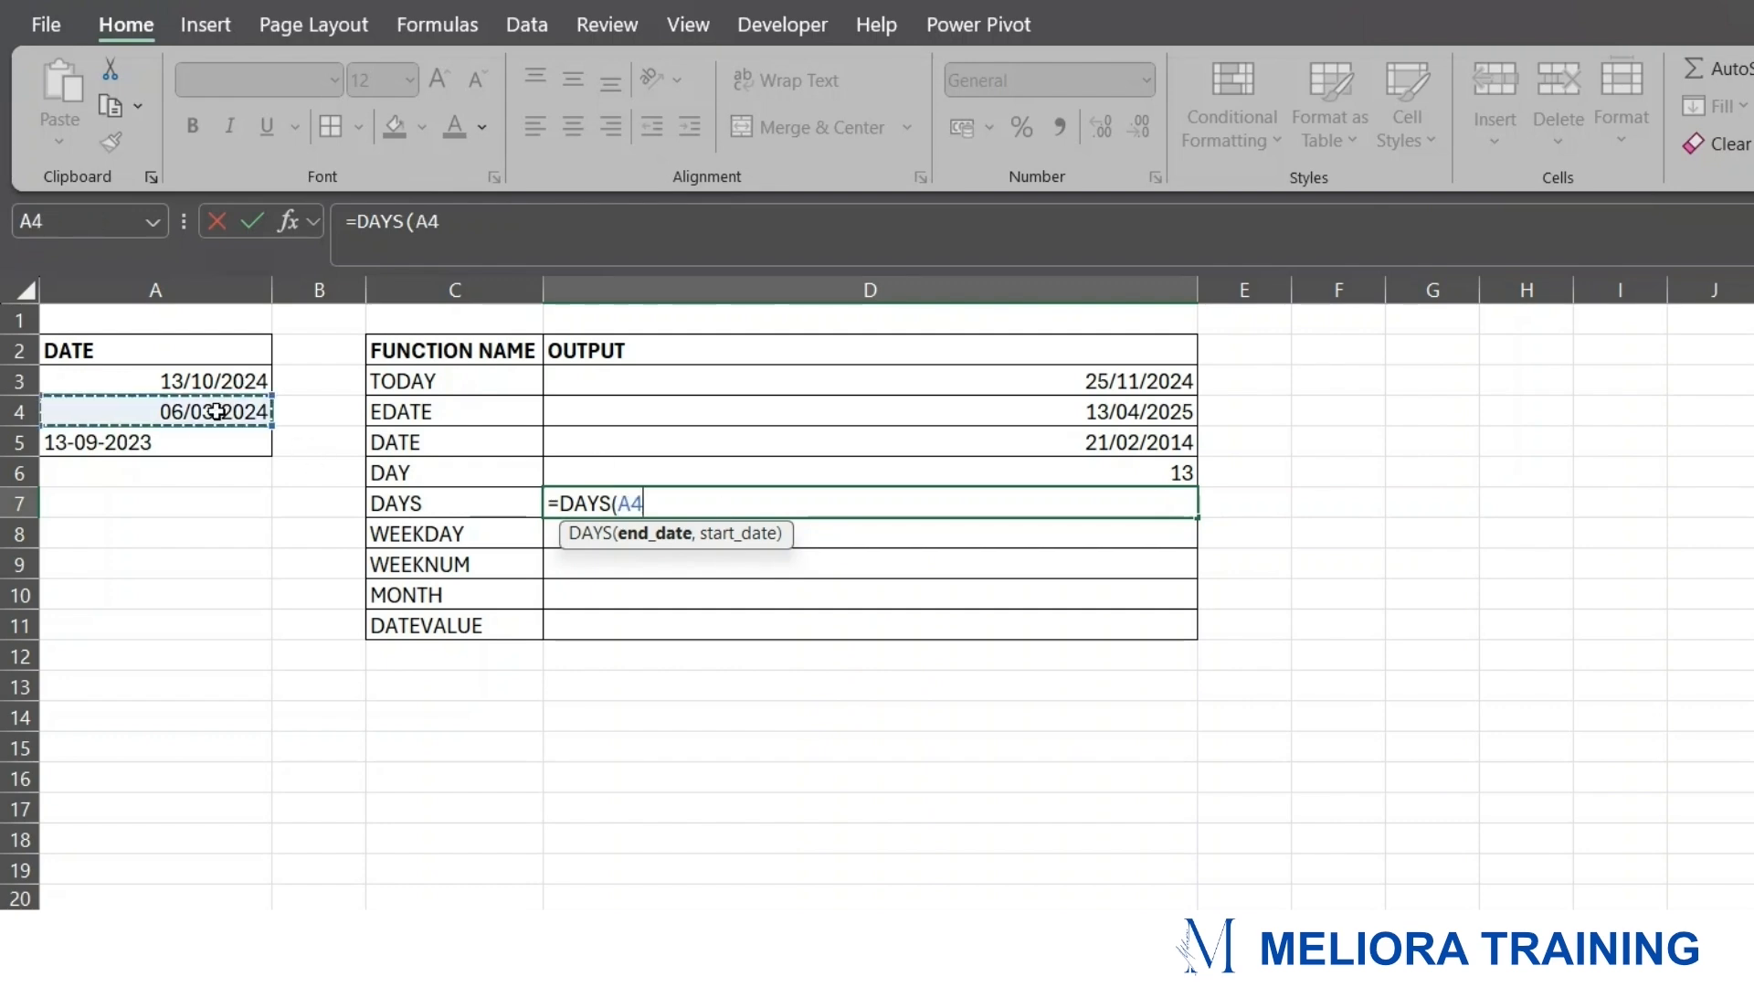
left_click(224, 382)
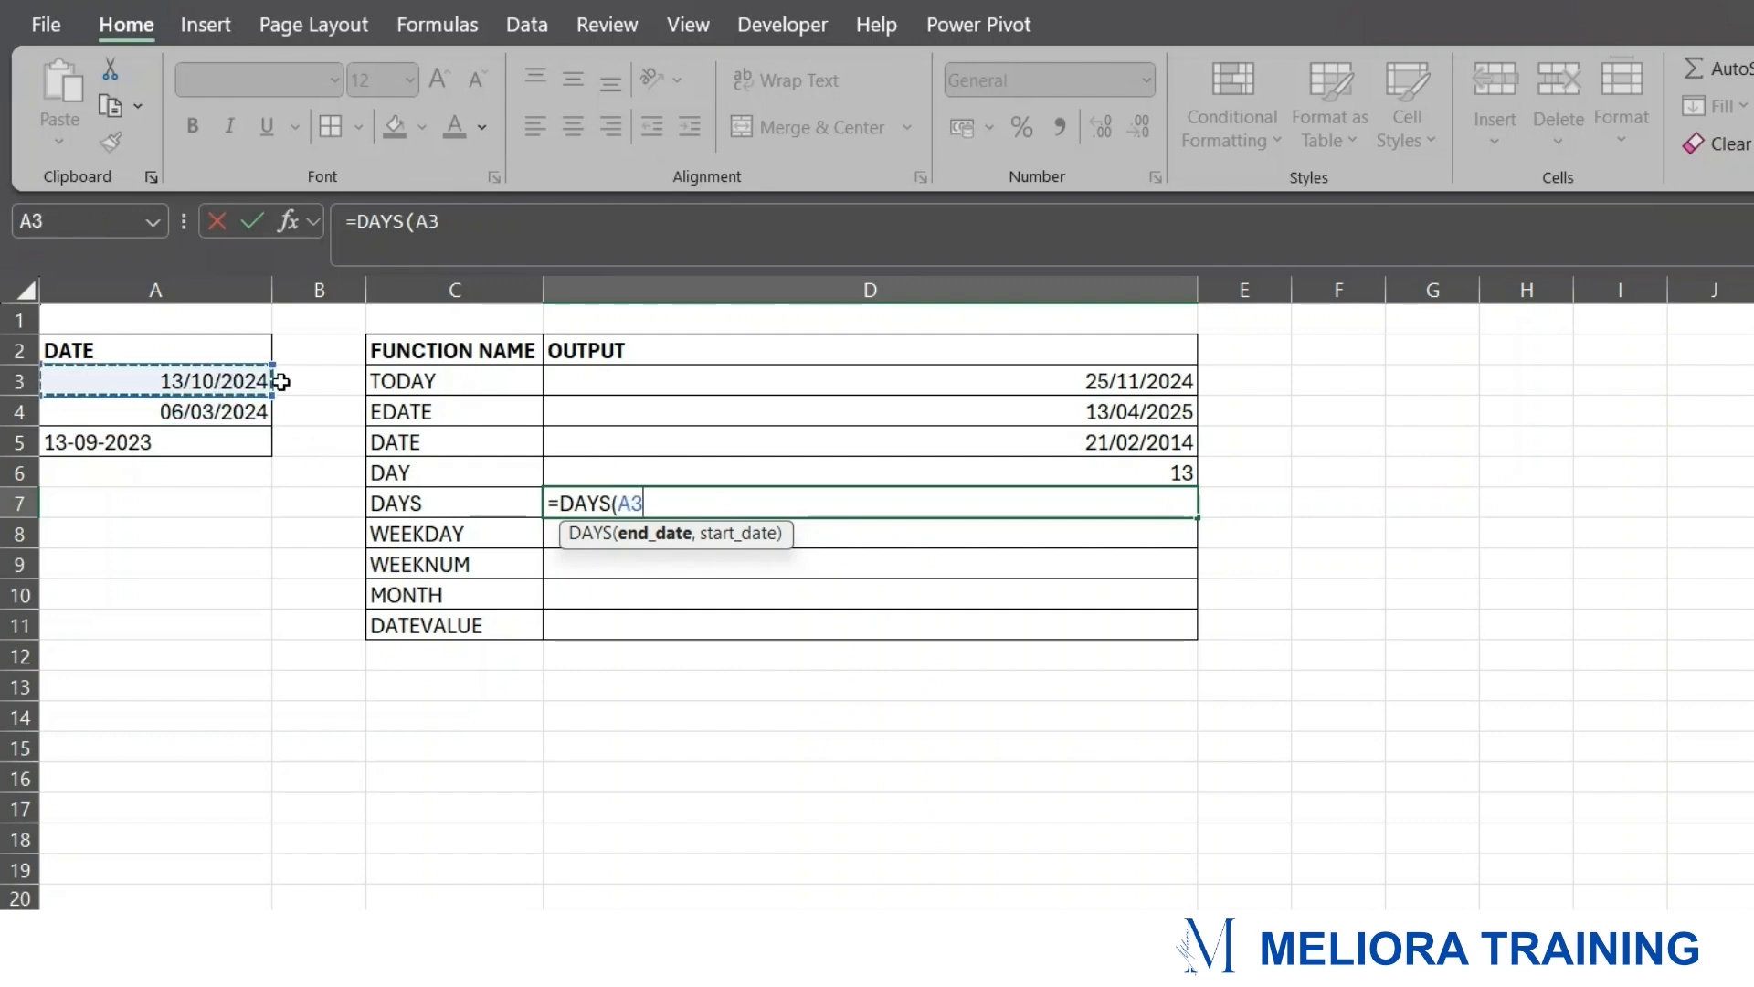
type(",")
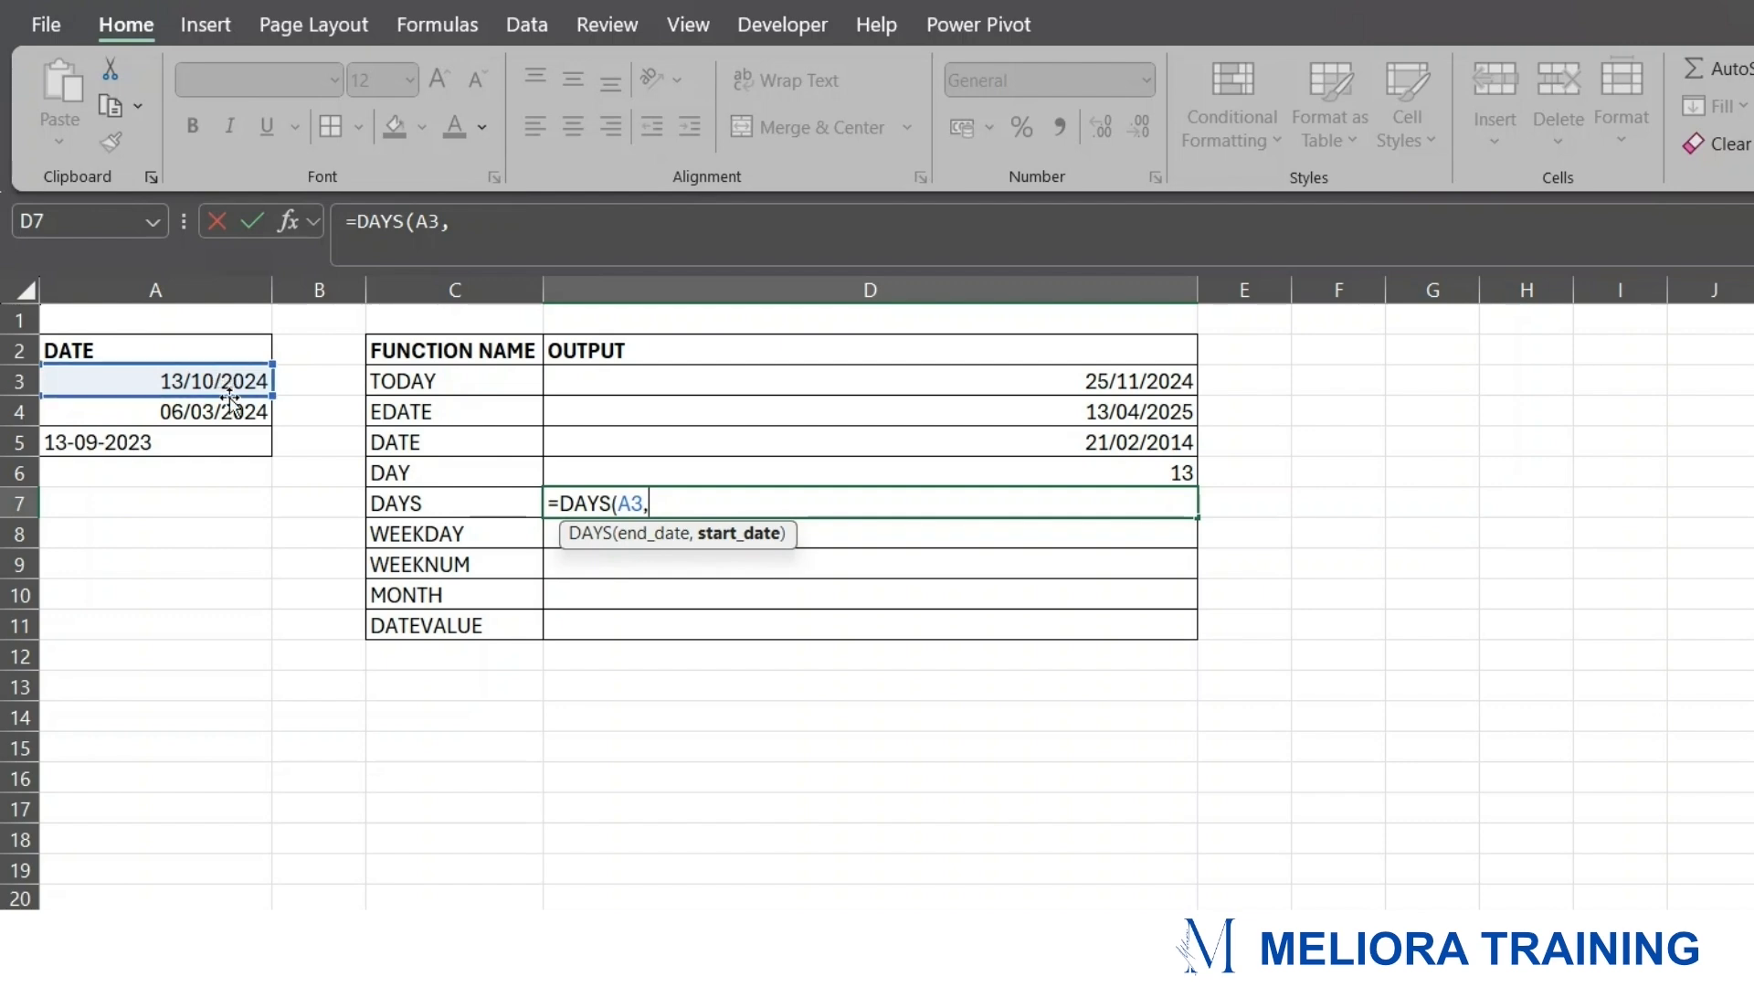
left_click(228, 412)
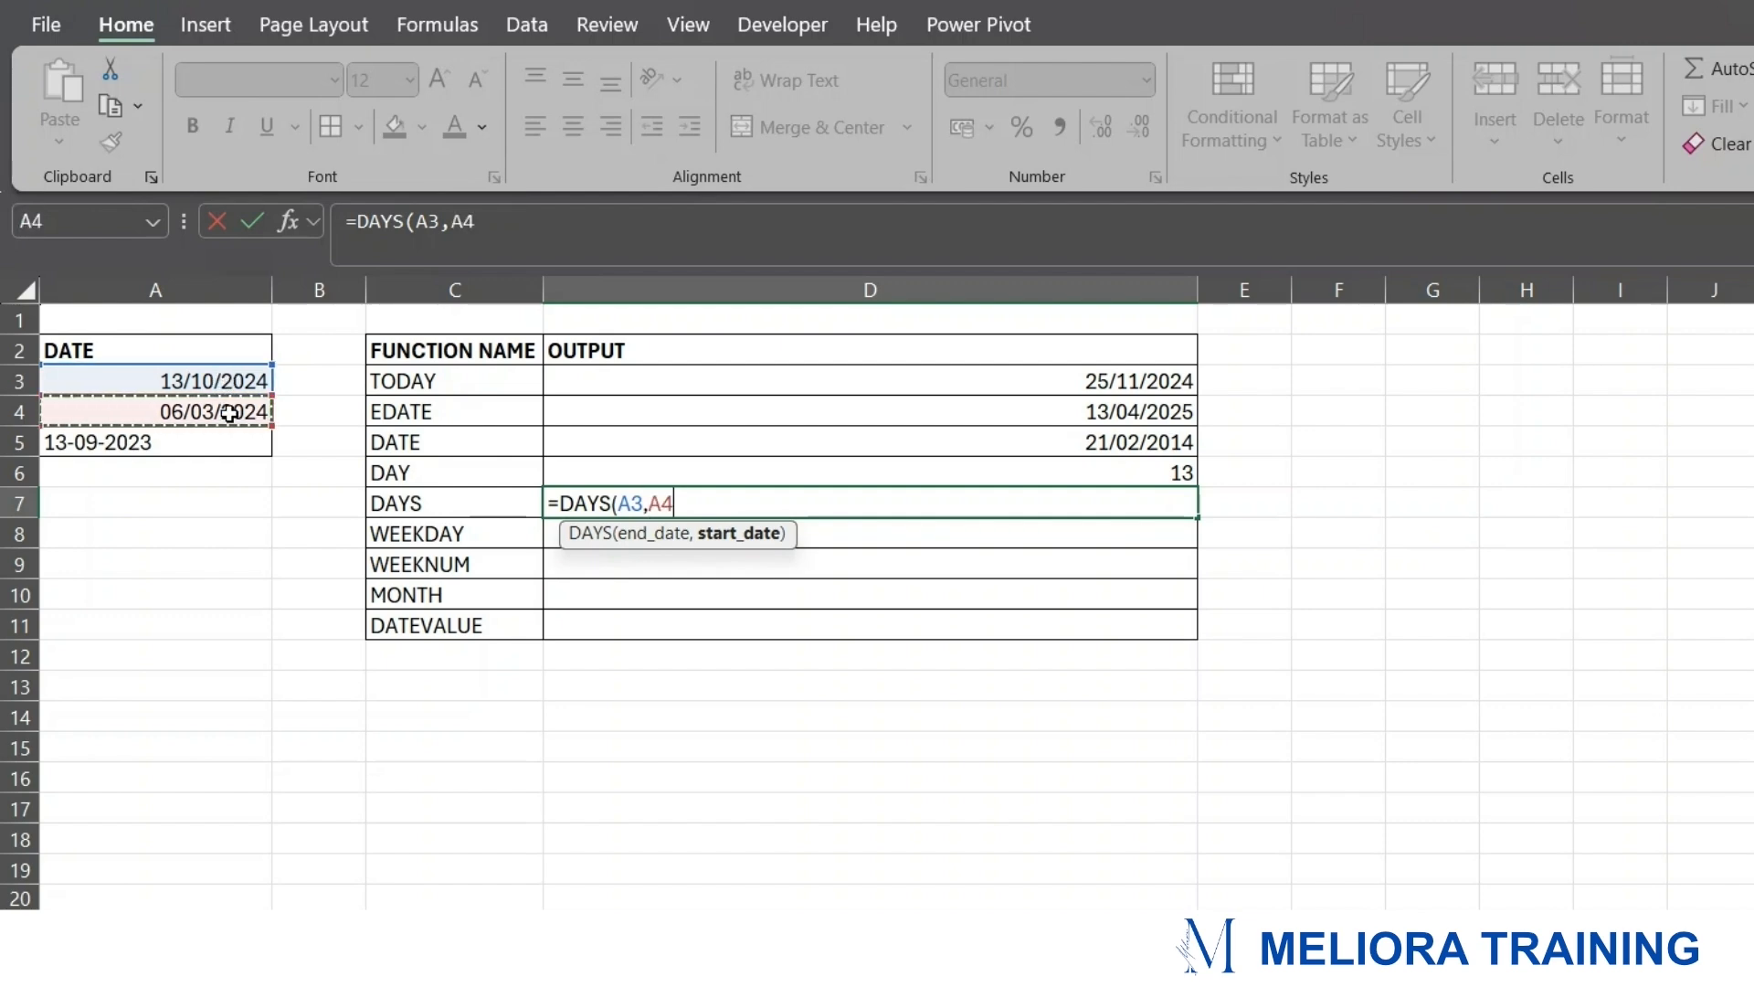
type(")")
key("Return")
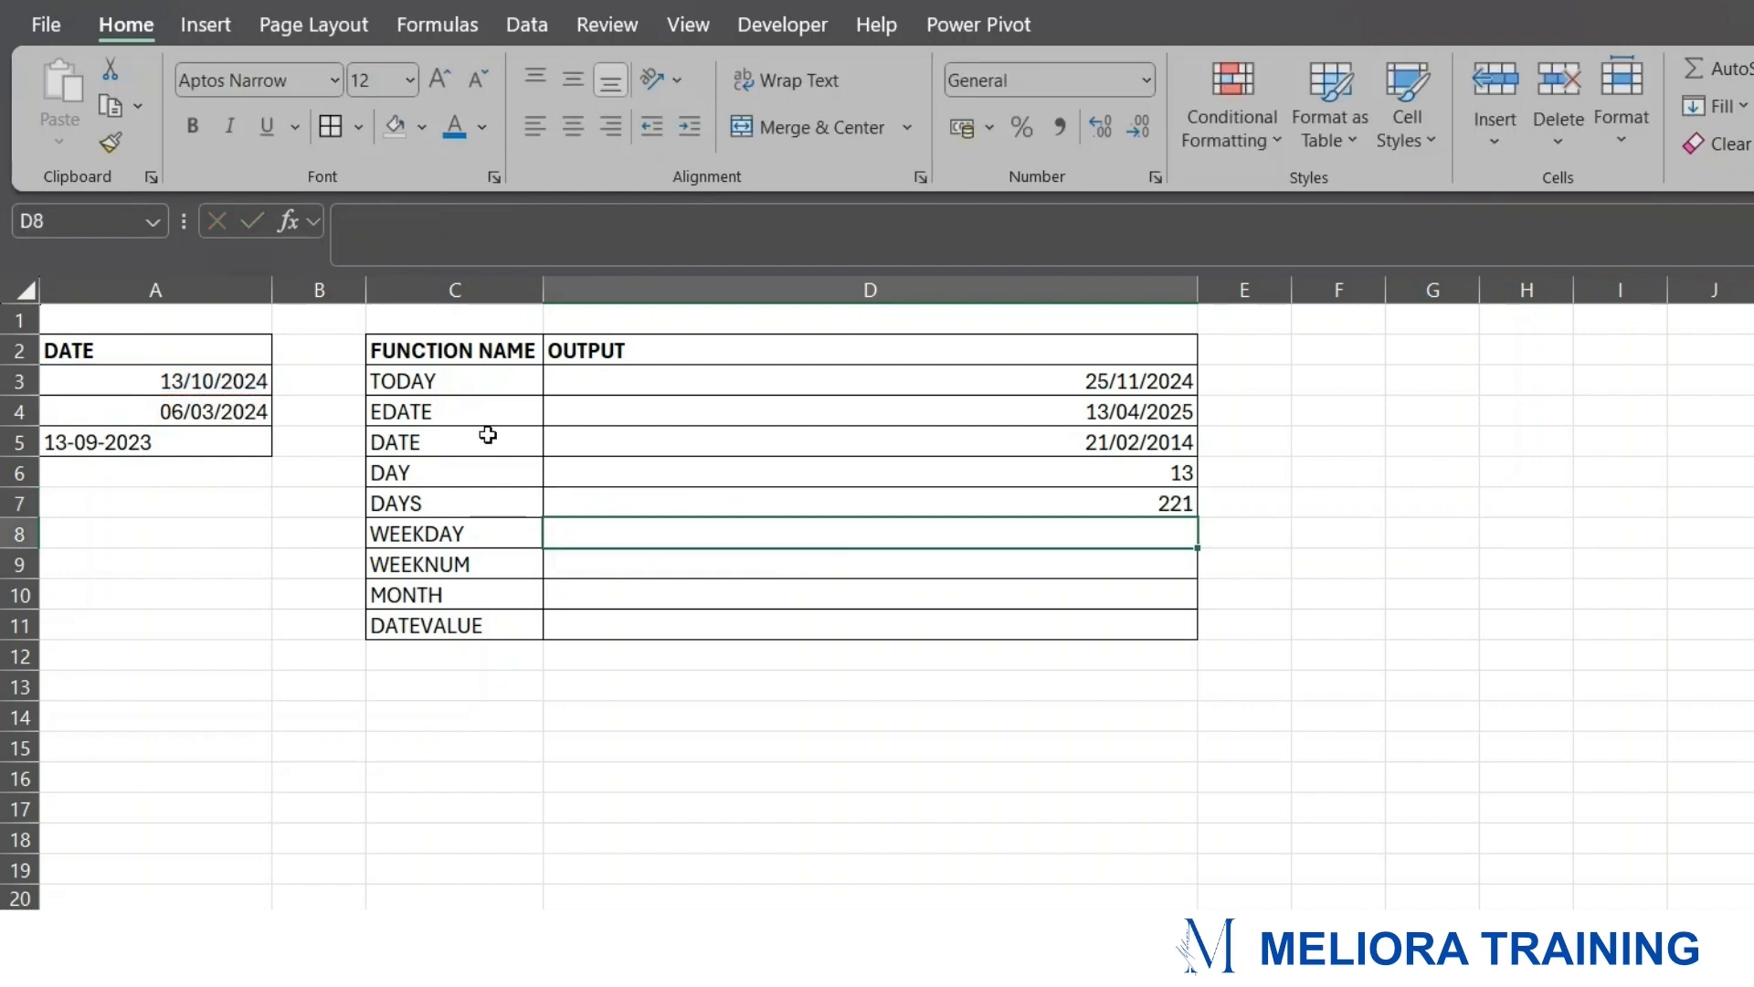
left_click(1130, 499)
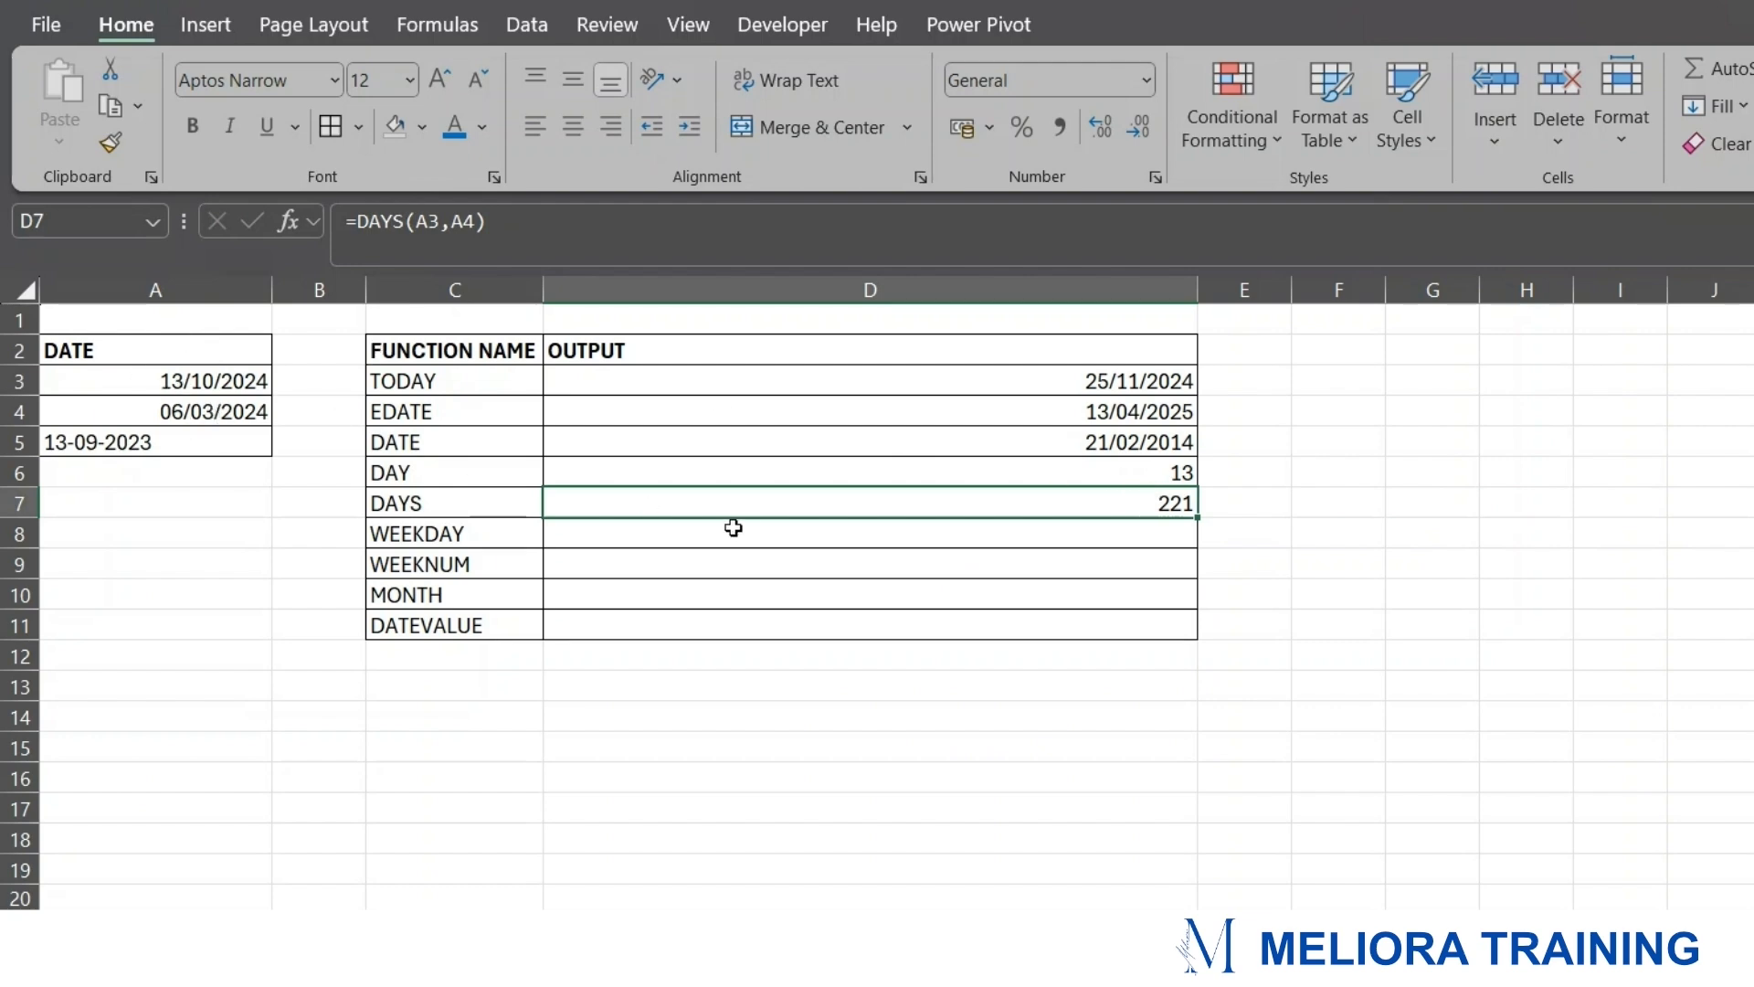
- In the WEEKDAY output cell D8, get the weekday number of the date in A3, counting from Sunday, with =WEEKDAY(A3,1)
left_click(644, 536)
type("=")
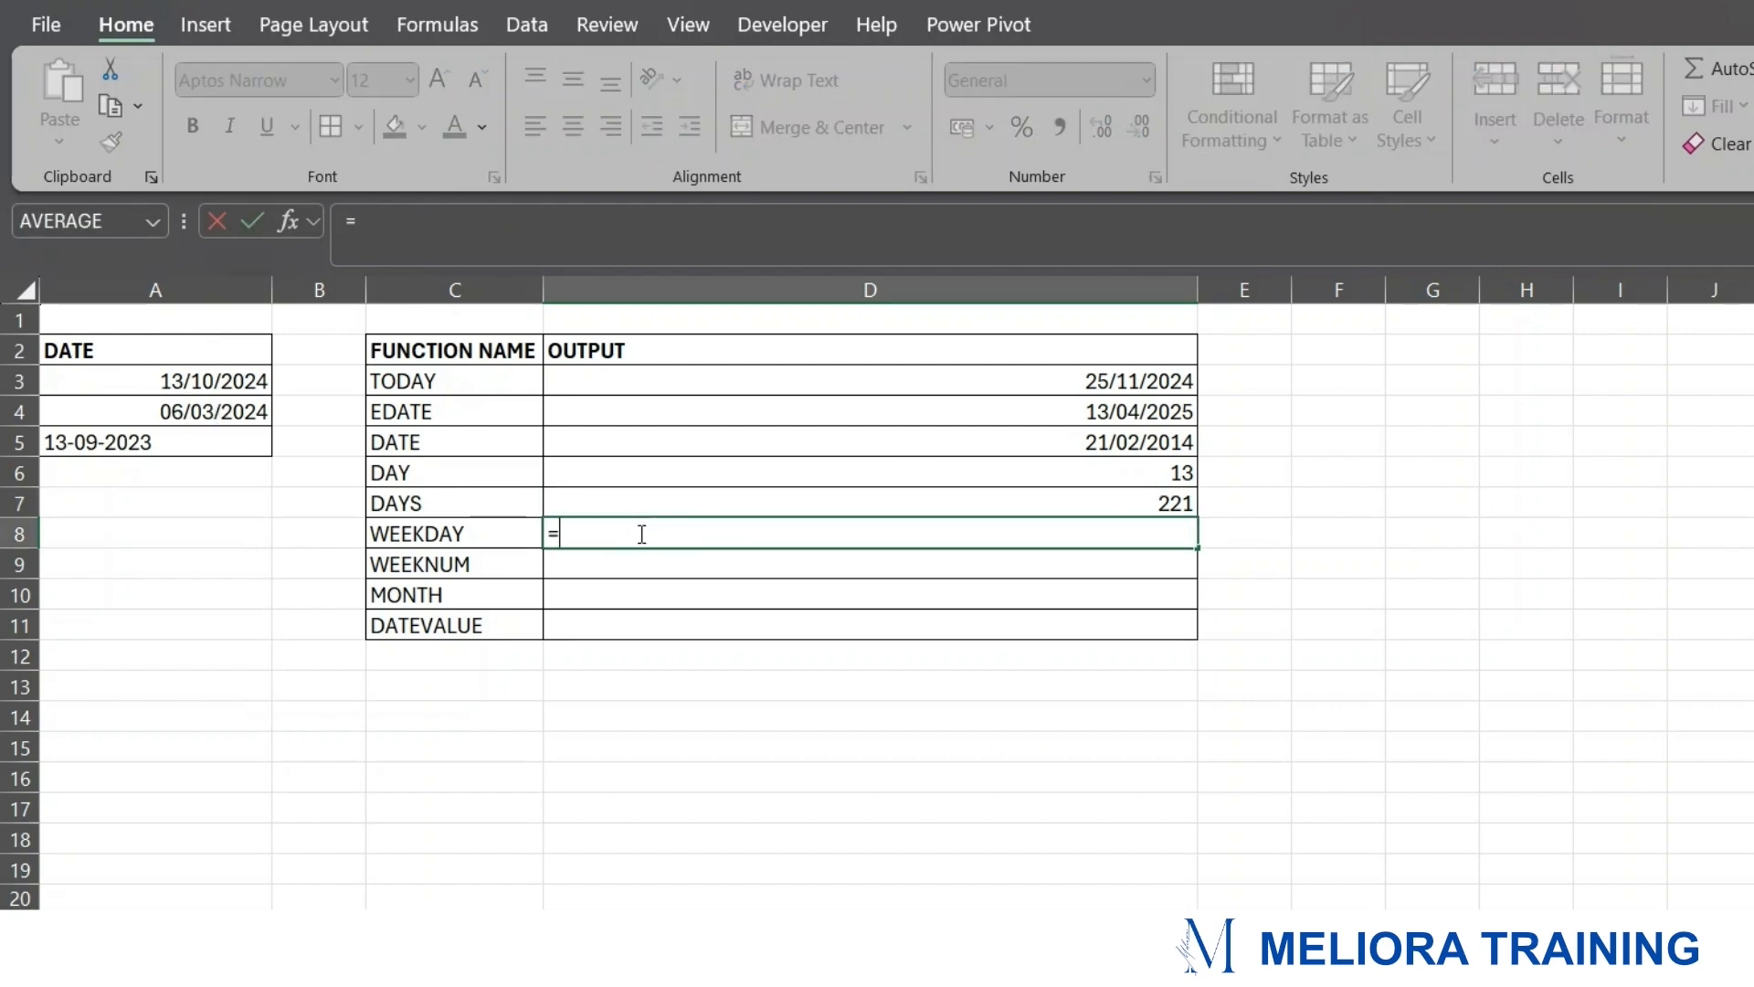
type("WEEK")
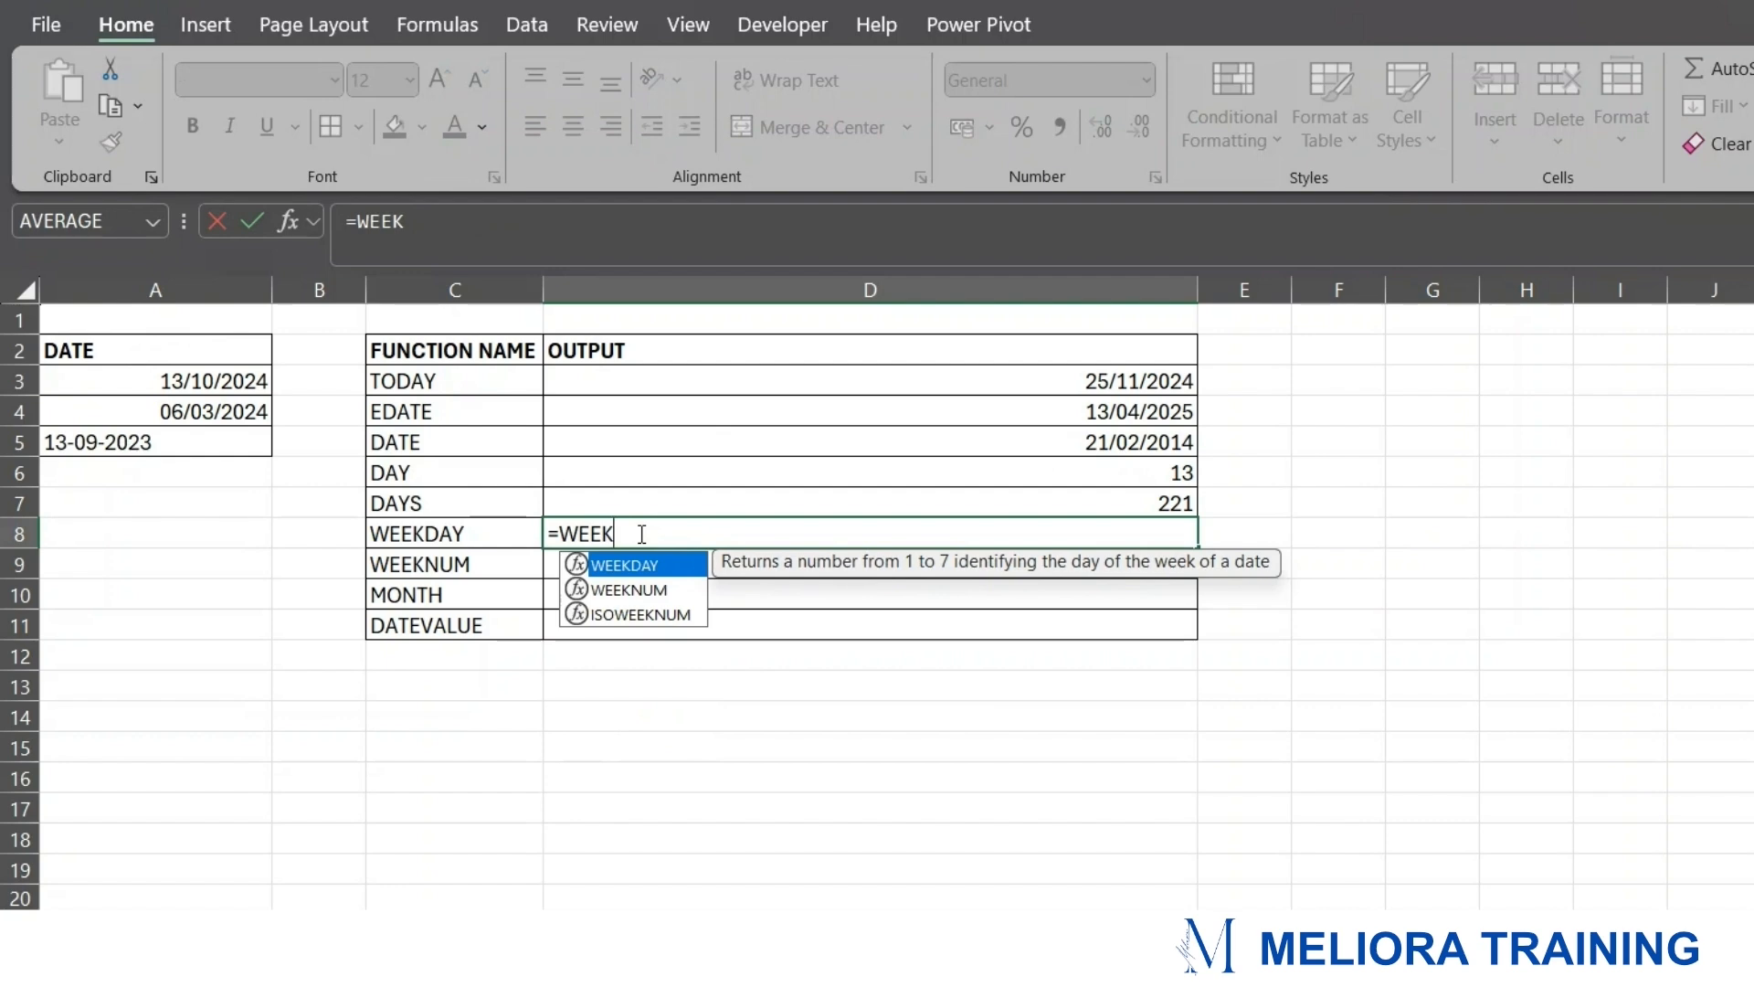
key("Tab")
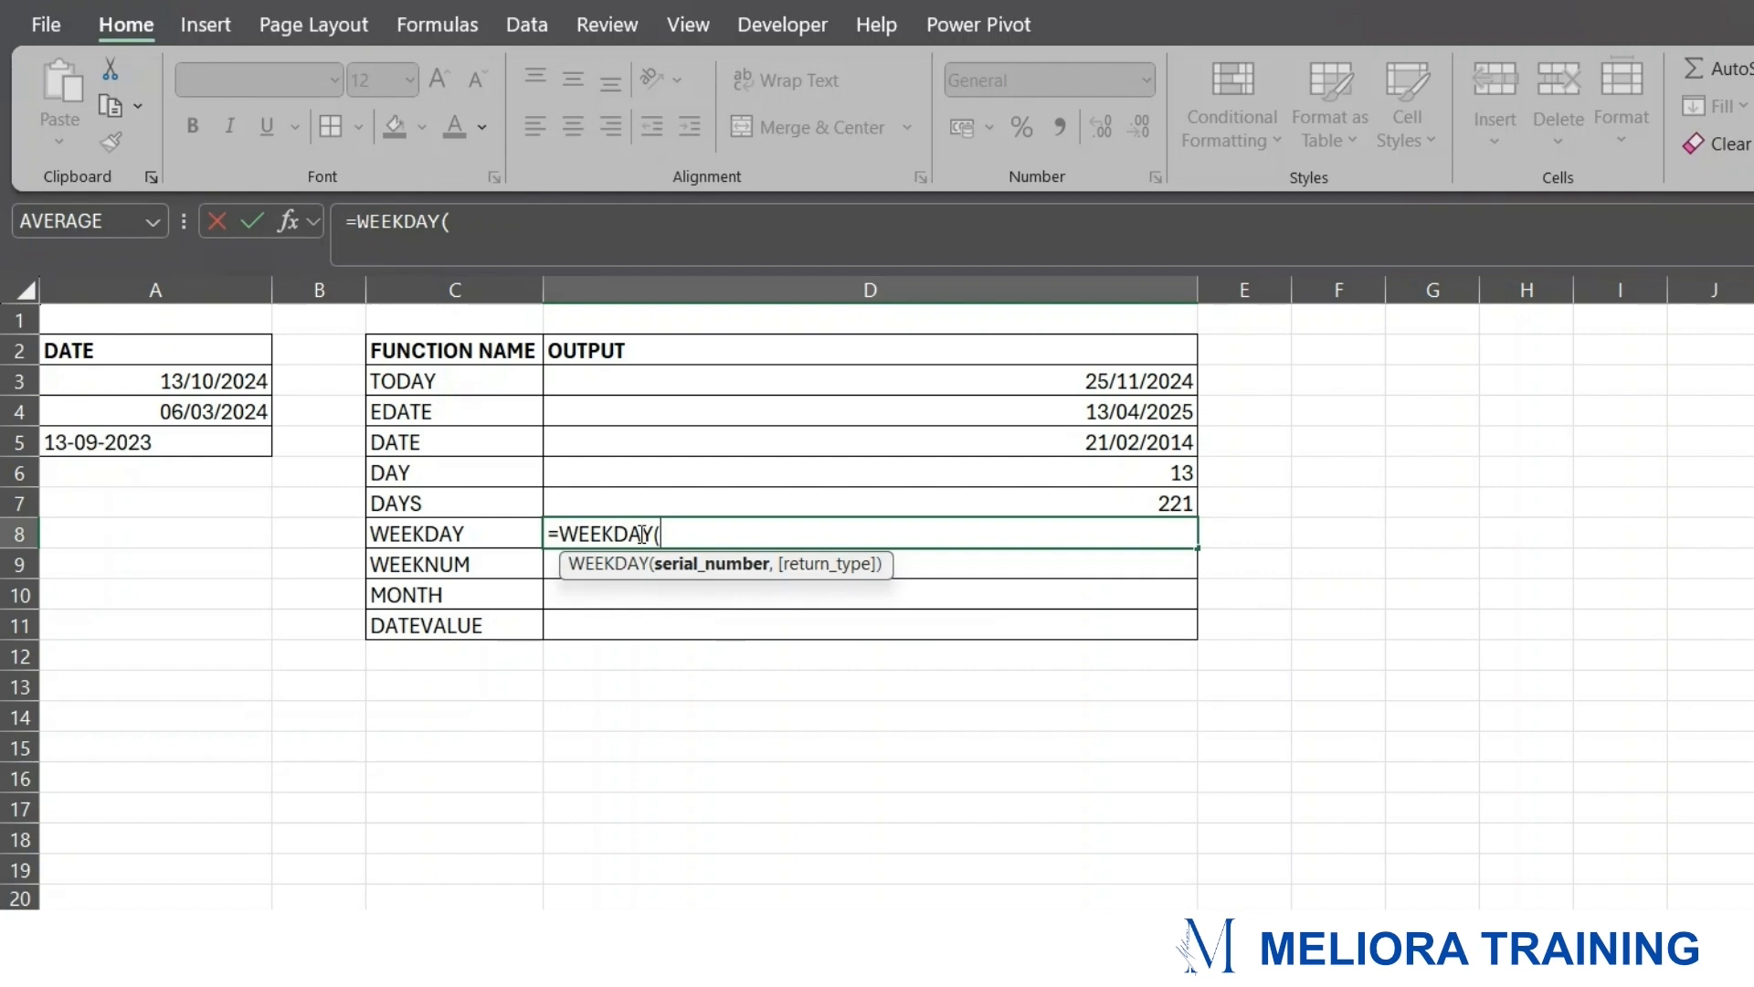
left_click(197, 391)
type(",")
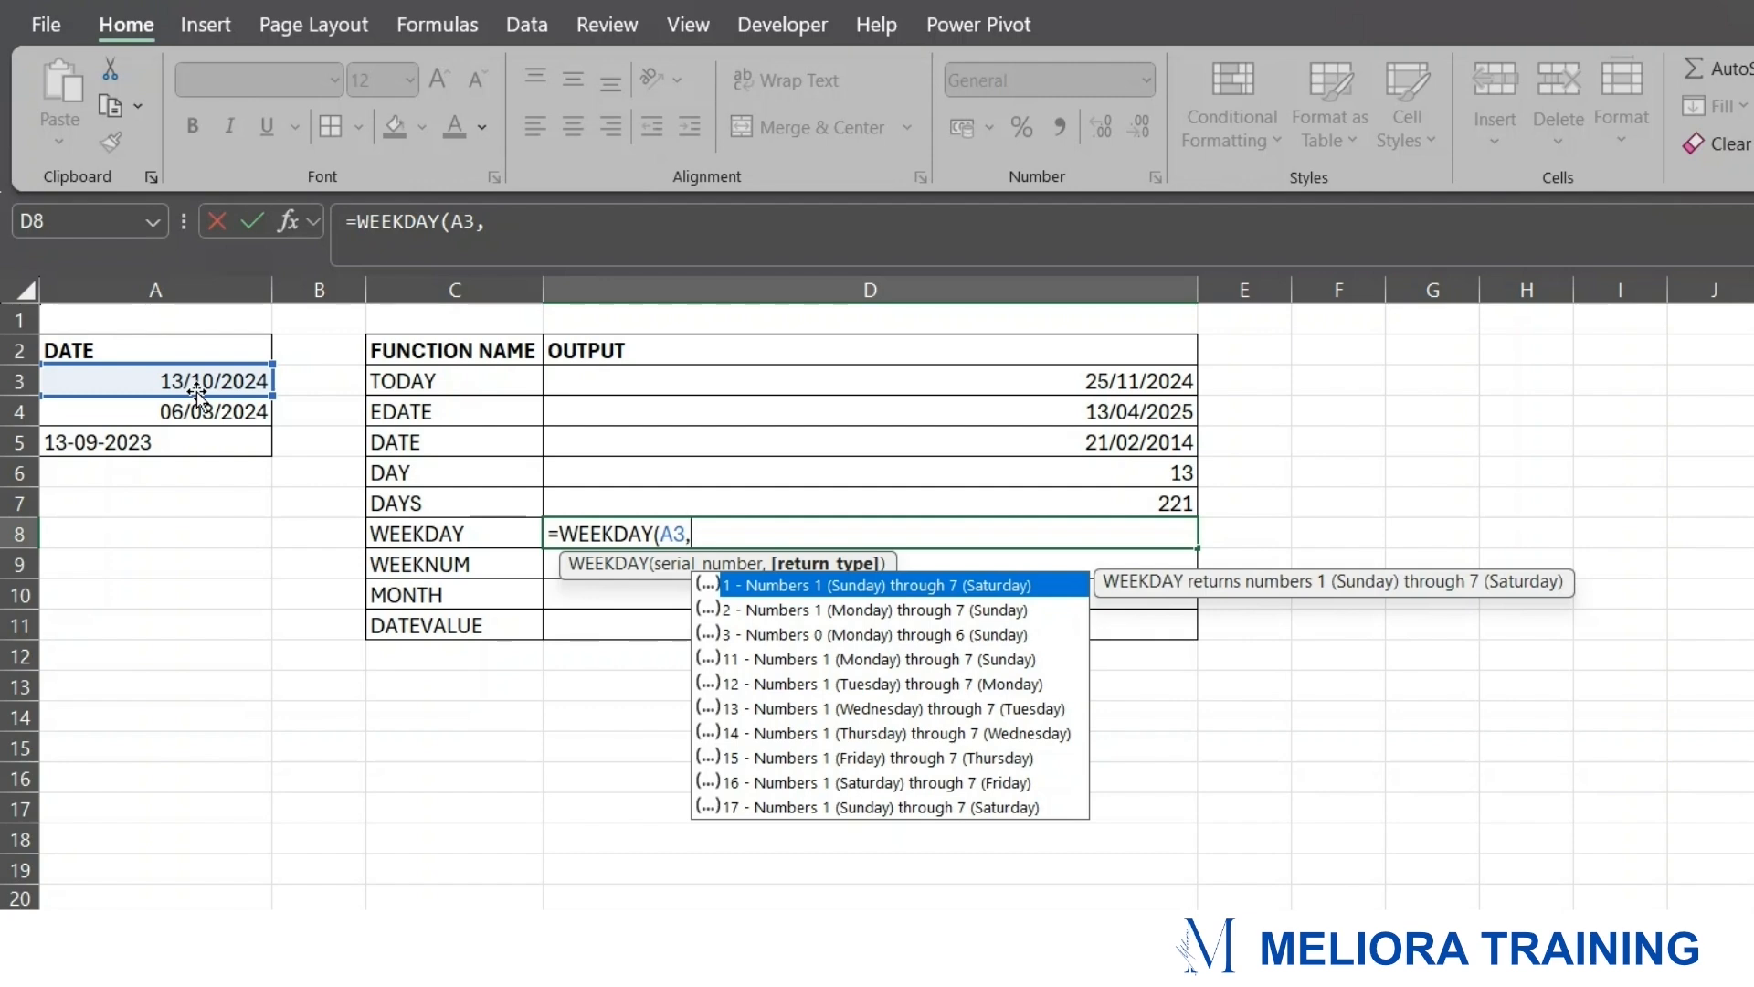
type("1")
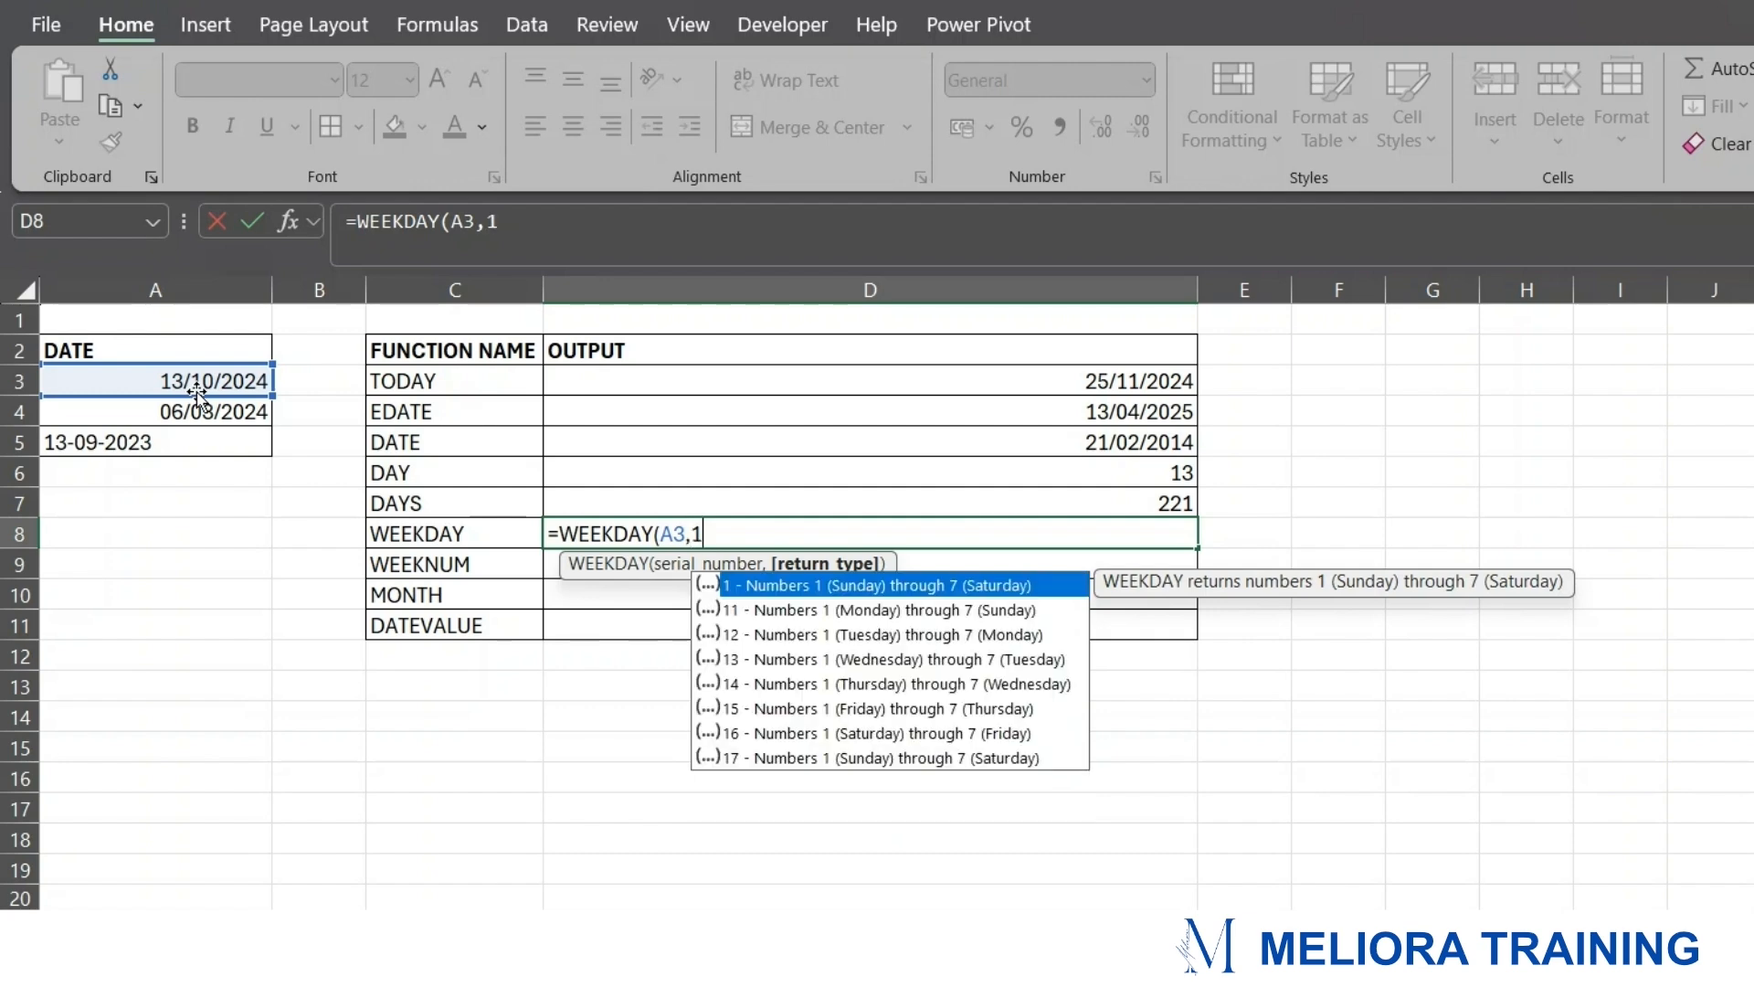
type(")")
key("Return")
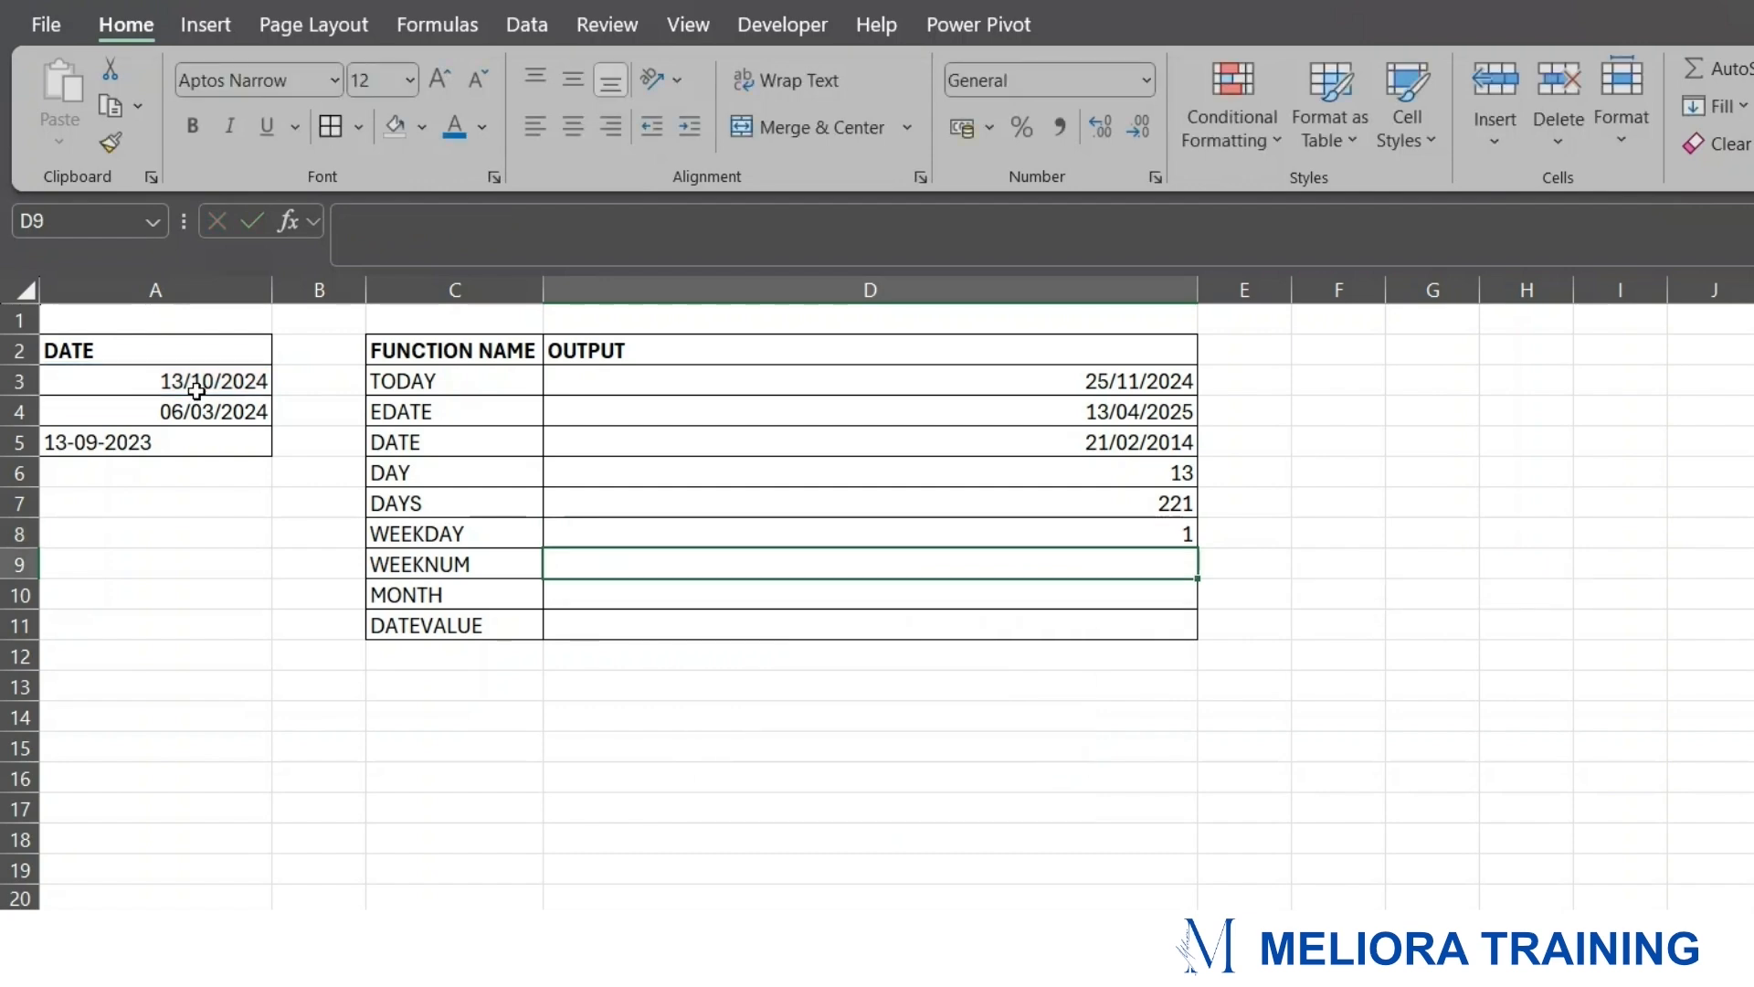
left_click(1169, 532)
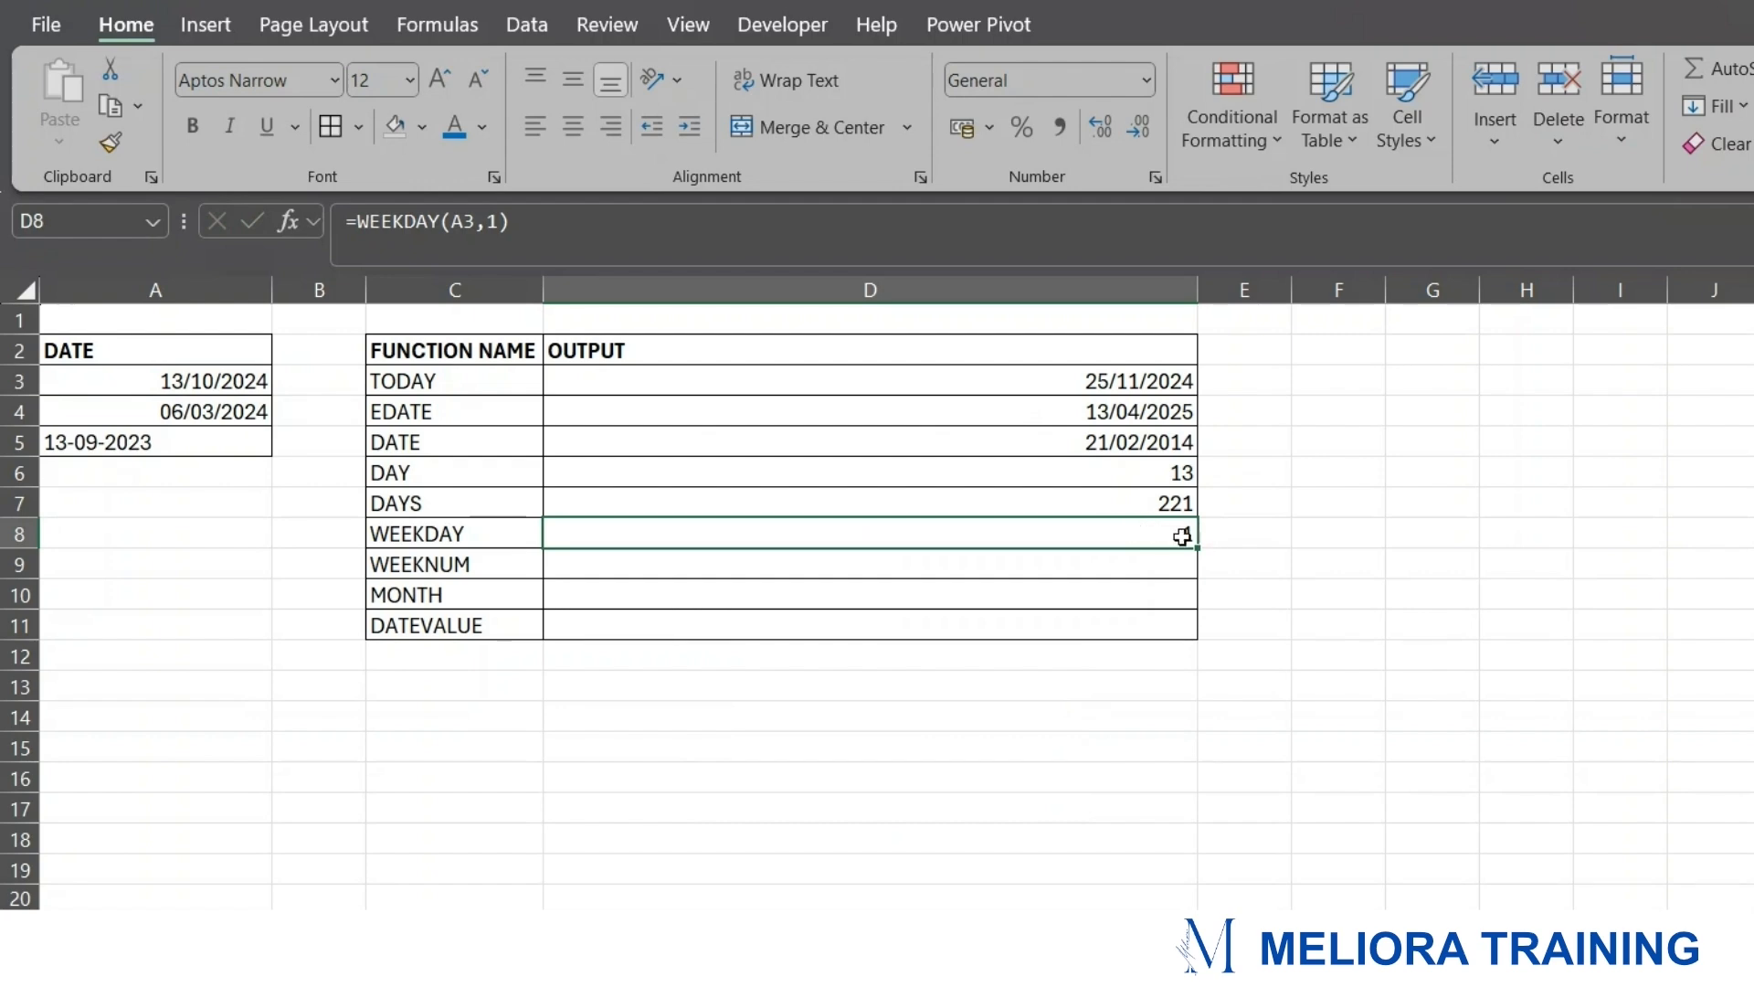
- In the WEEKNUM output cell D9, get the week number of the date in A3, with weeks beginning on Sunday, using =WEEKNUM(A3,1)
left_click(850, 557)
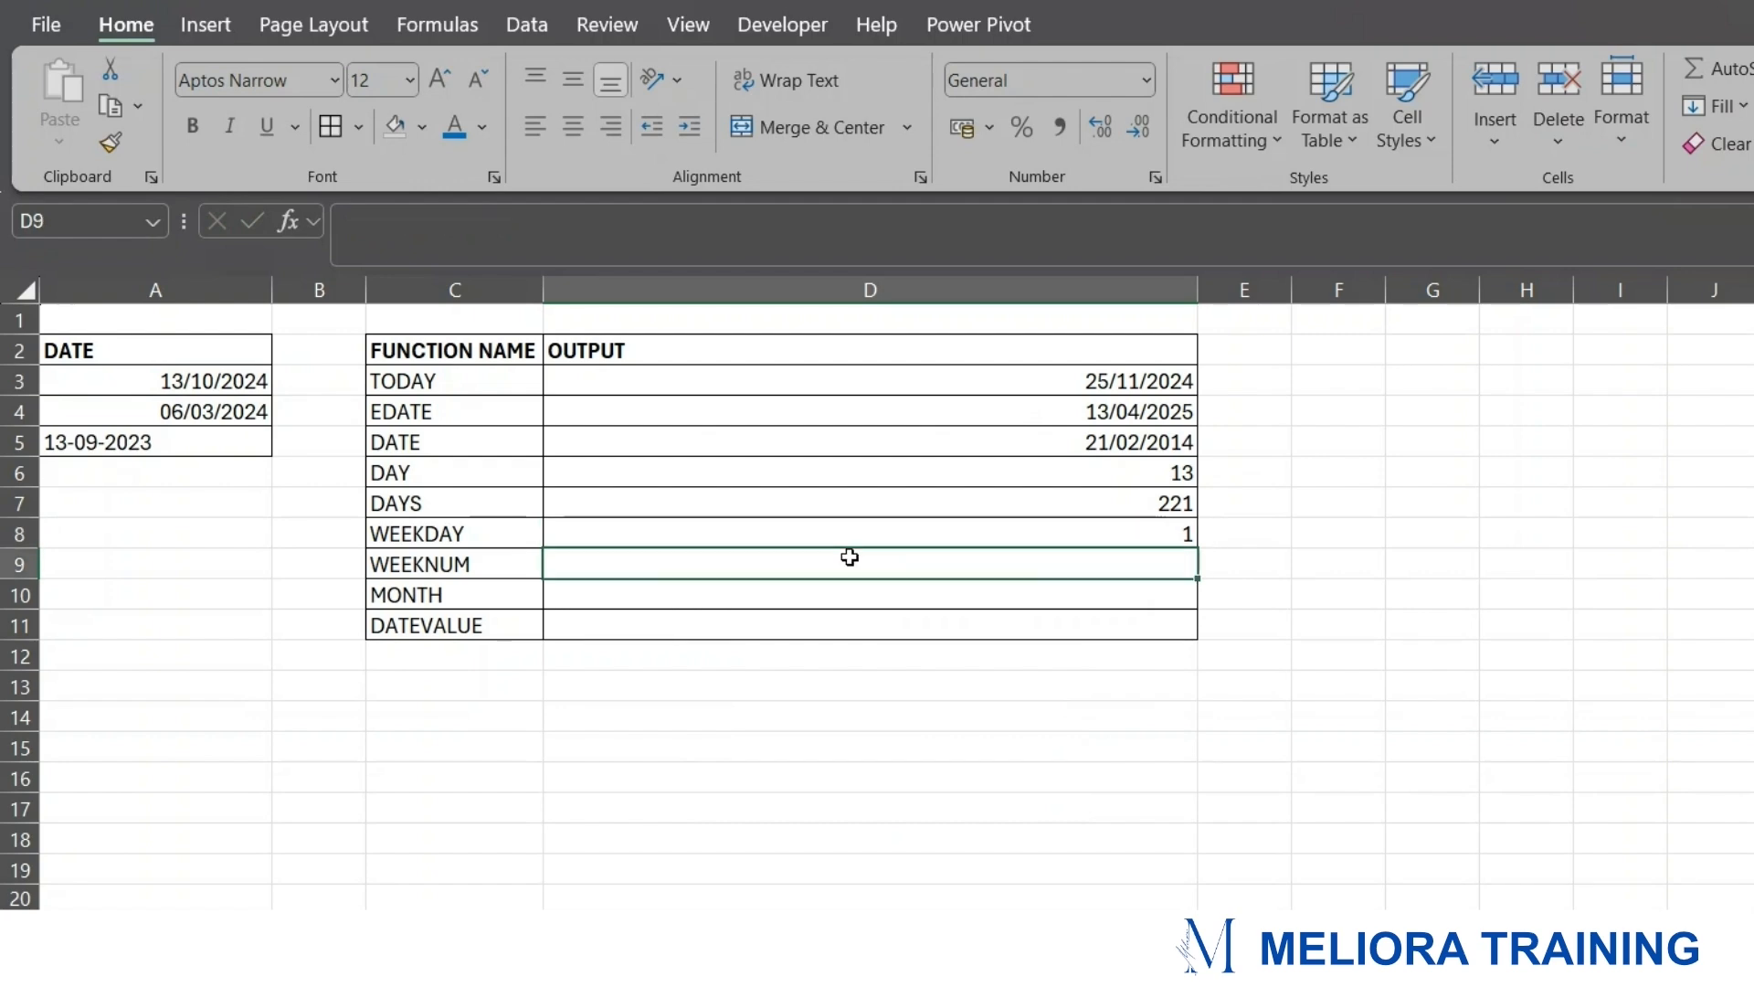
type("=WEEK")
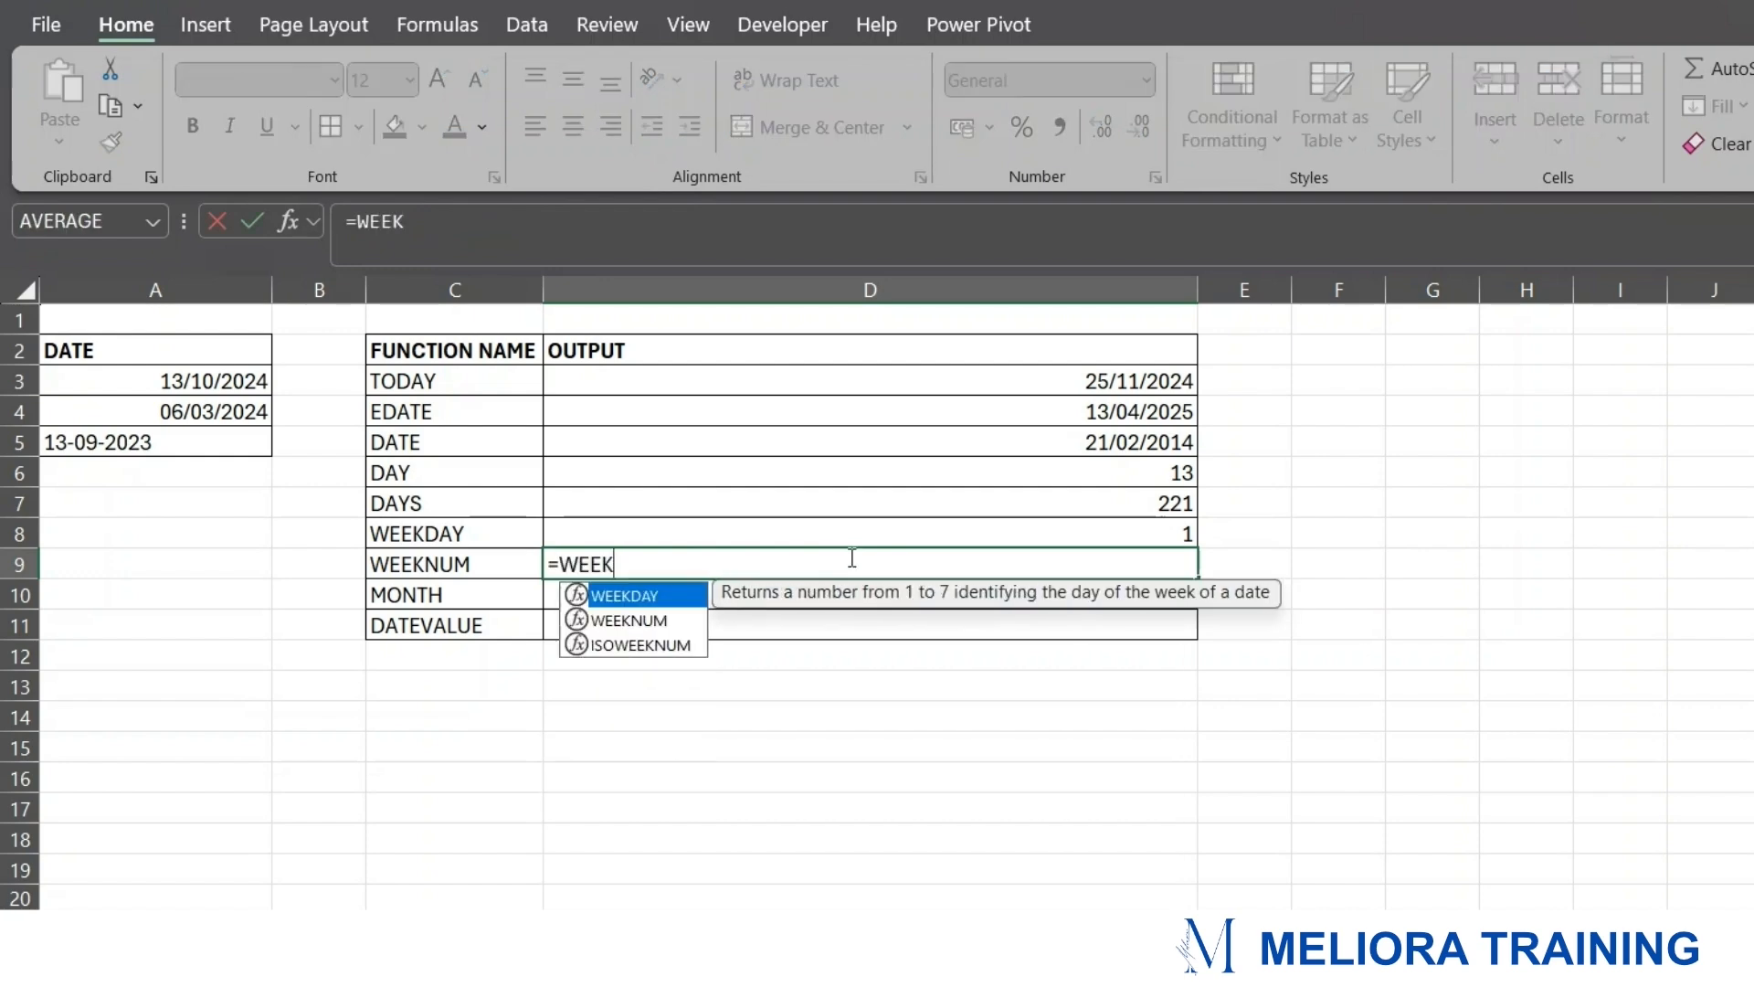
type("NUM(")
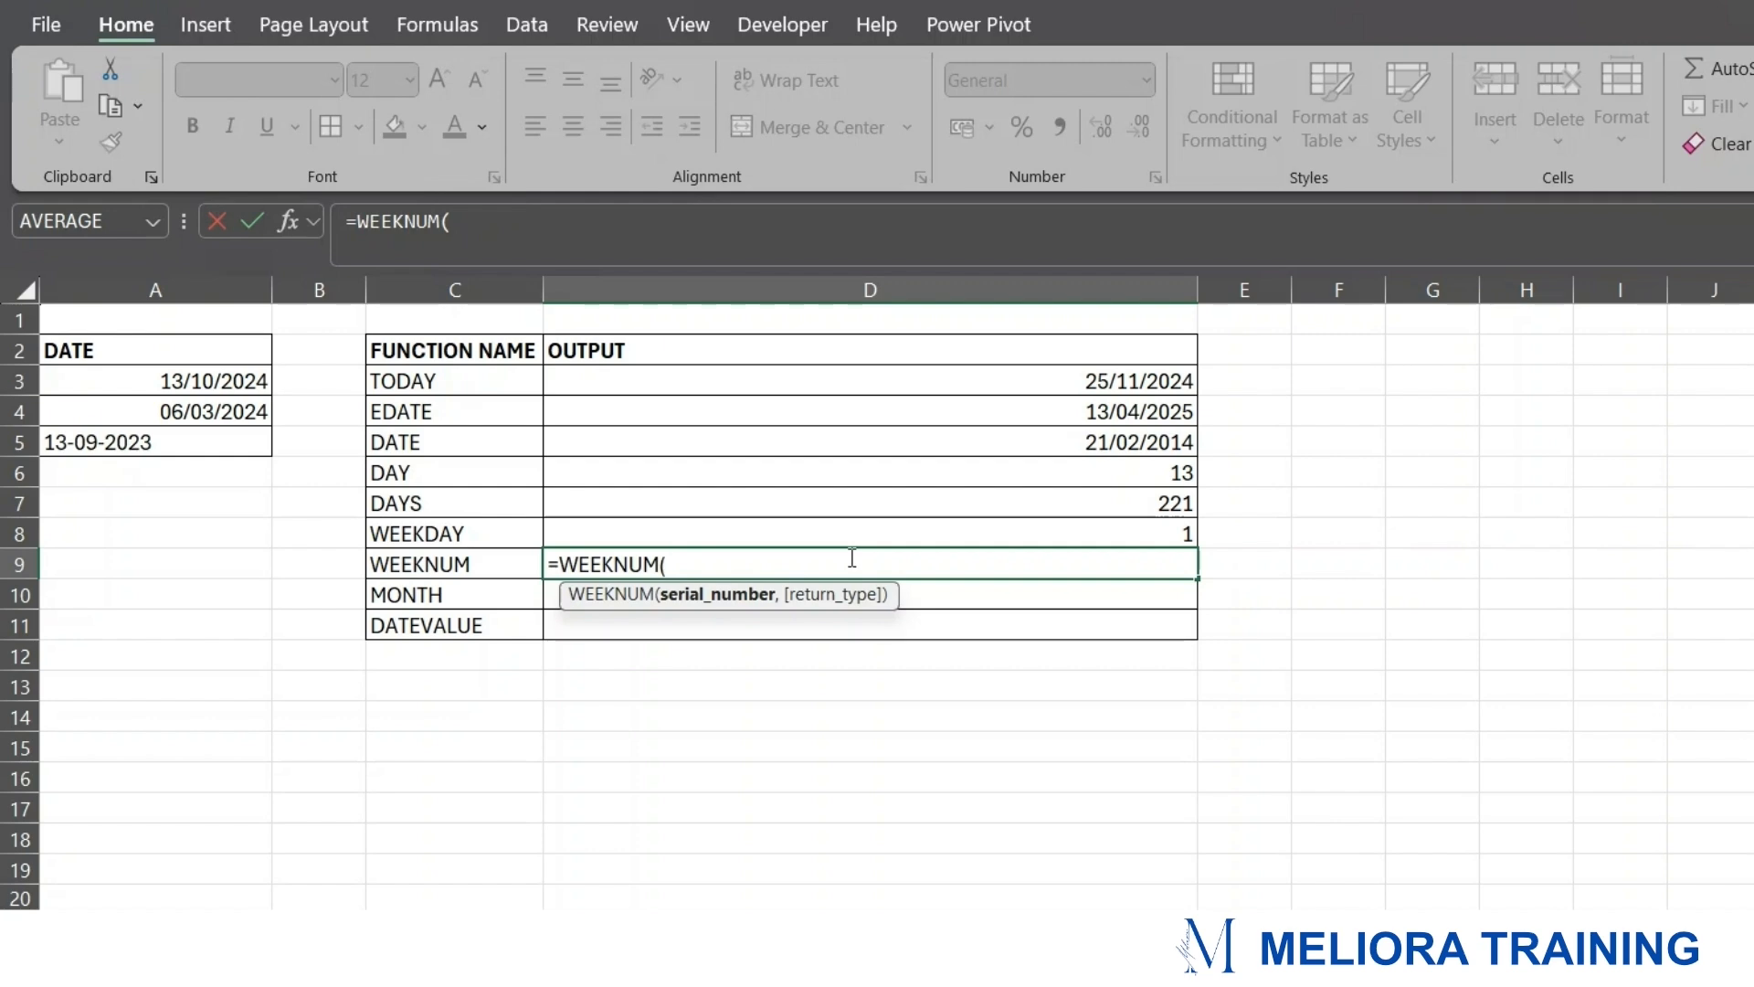
left_click(208, 379)
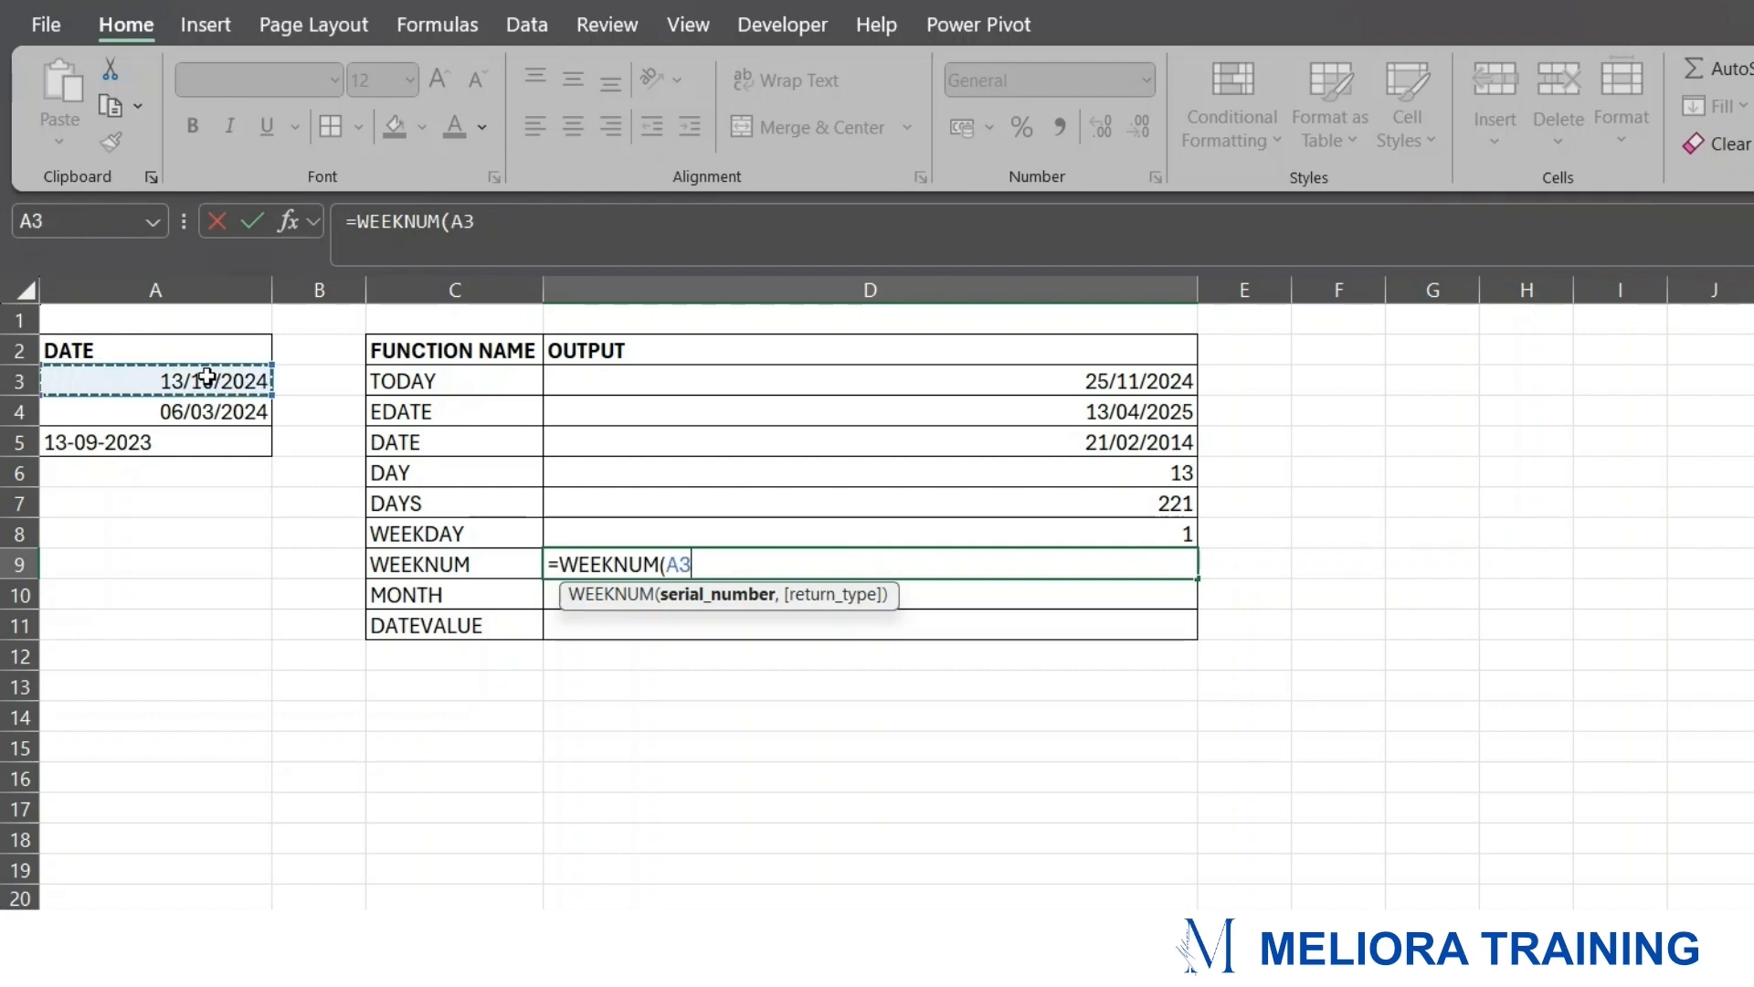
type(",")
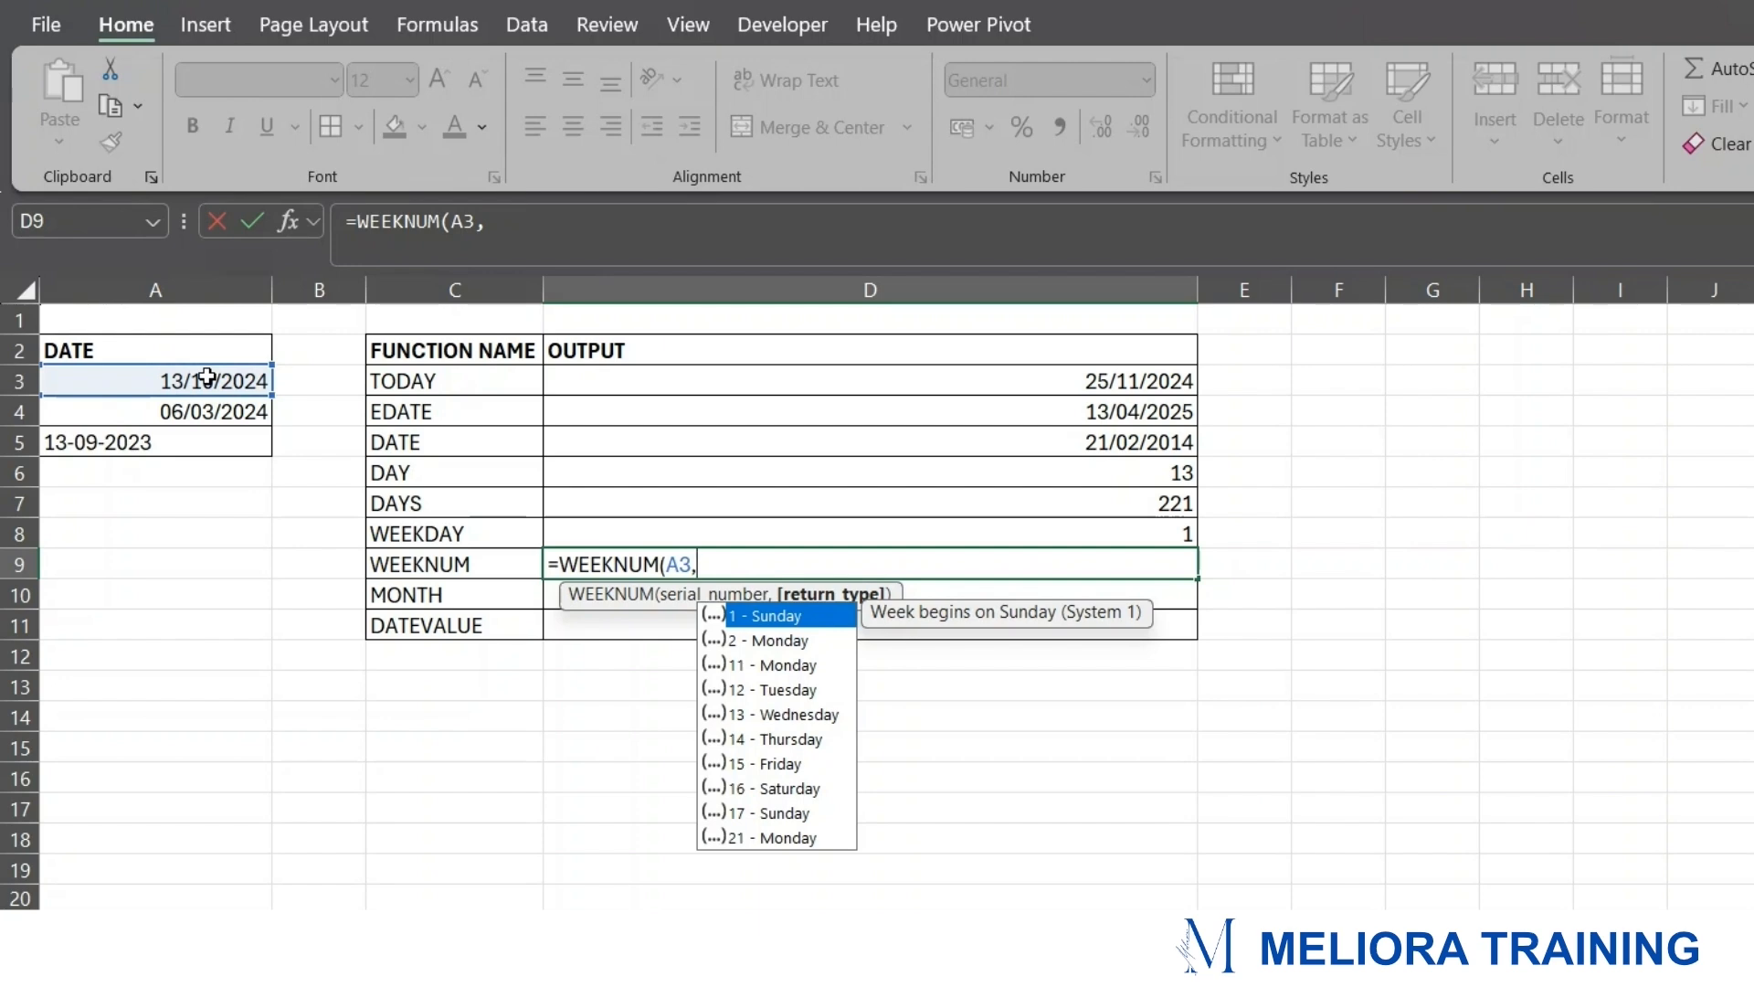
type("1")
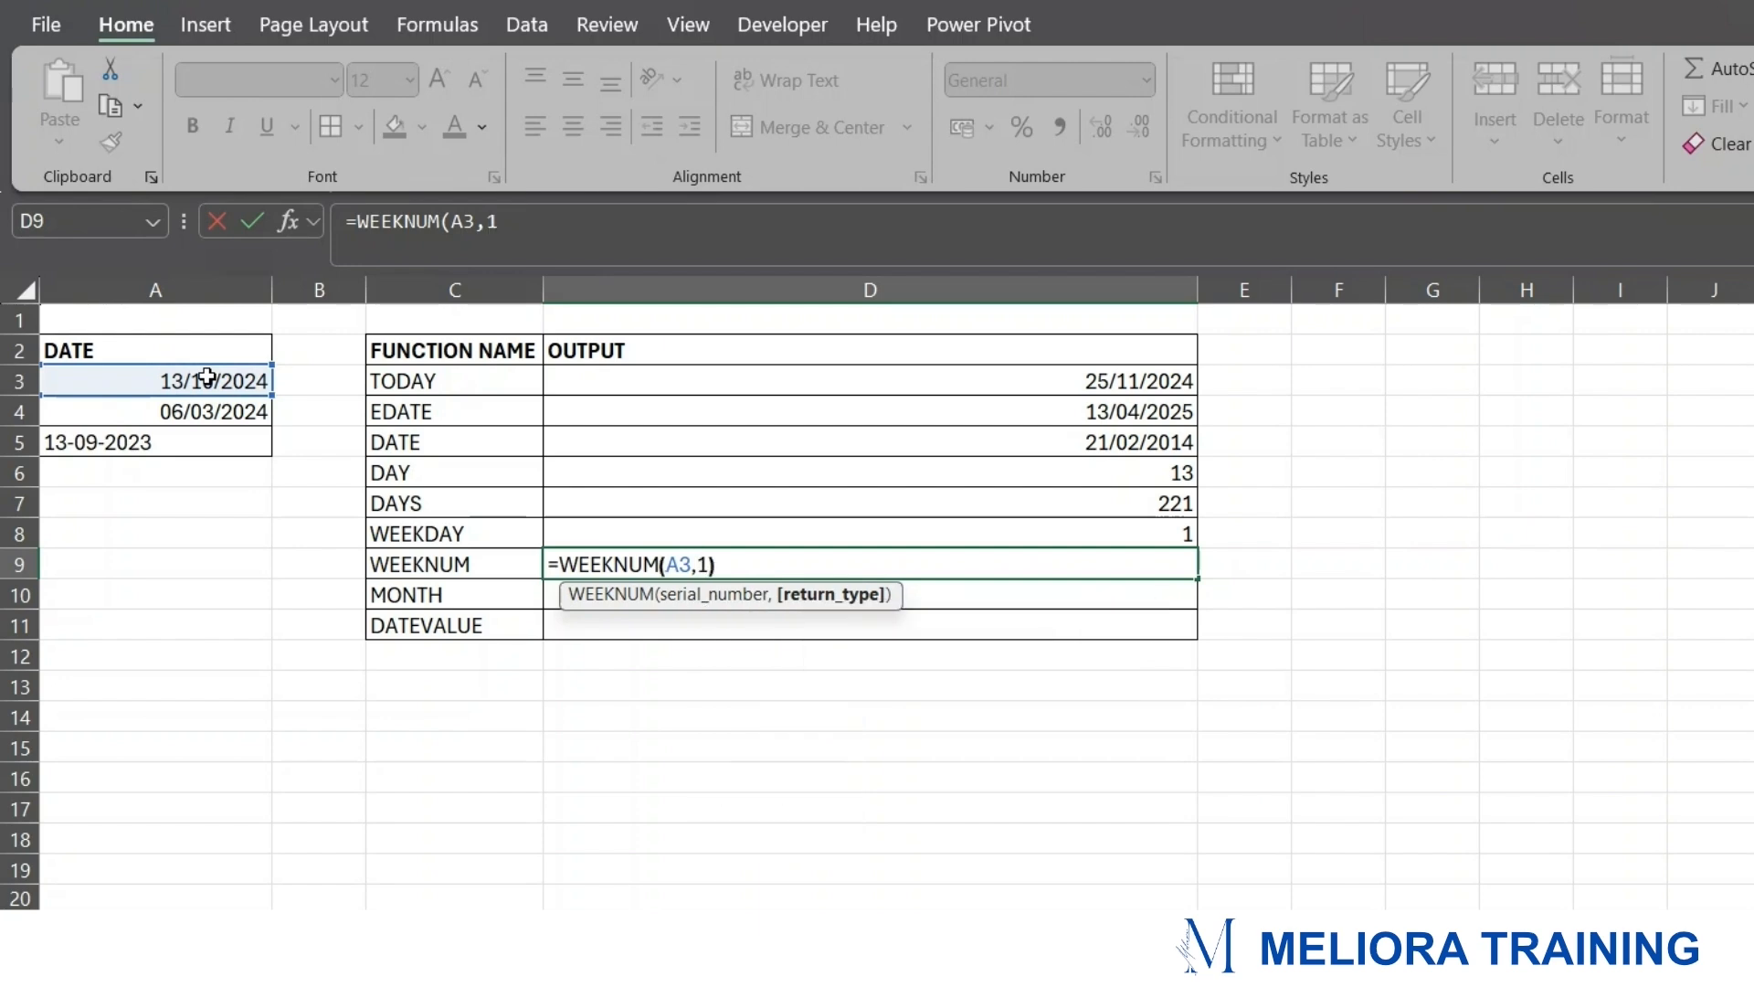
type(")")
key("Return")
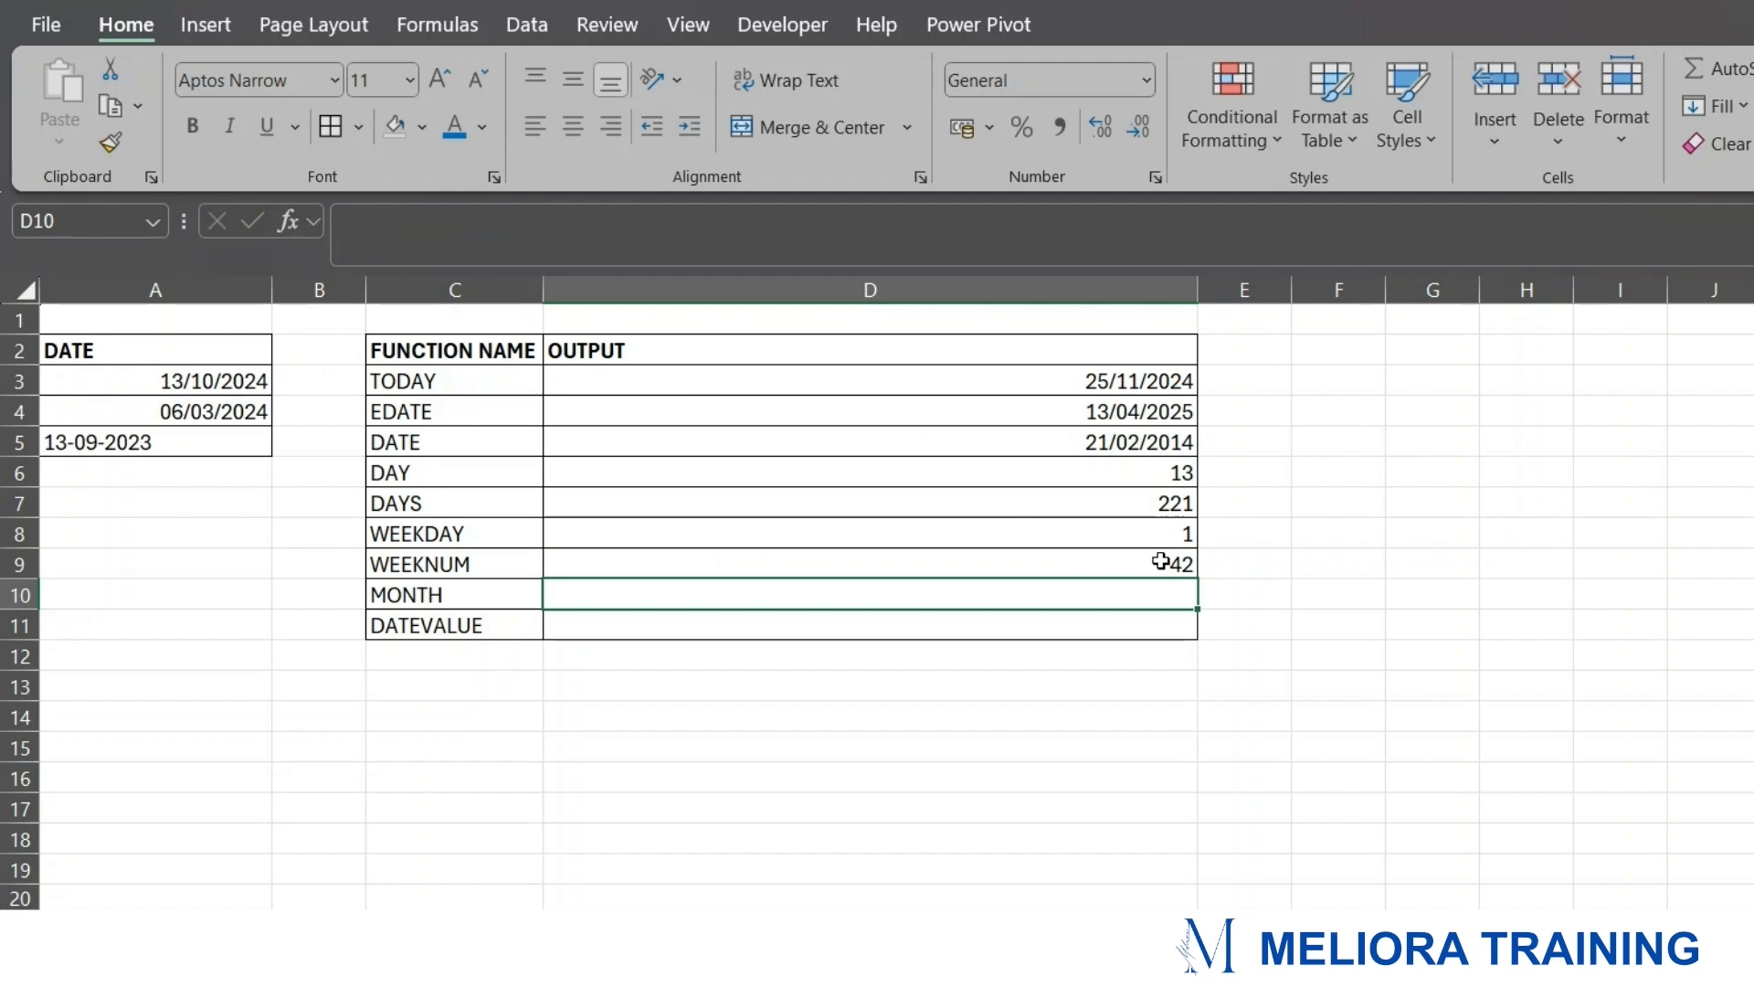
left_click(1133, 562)
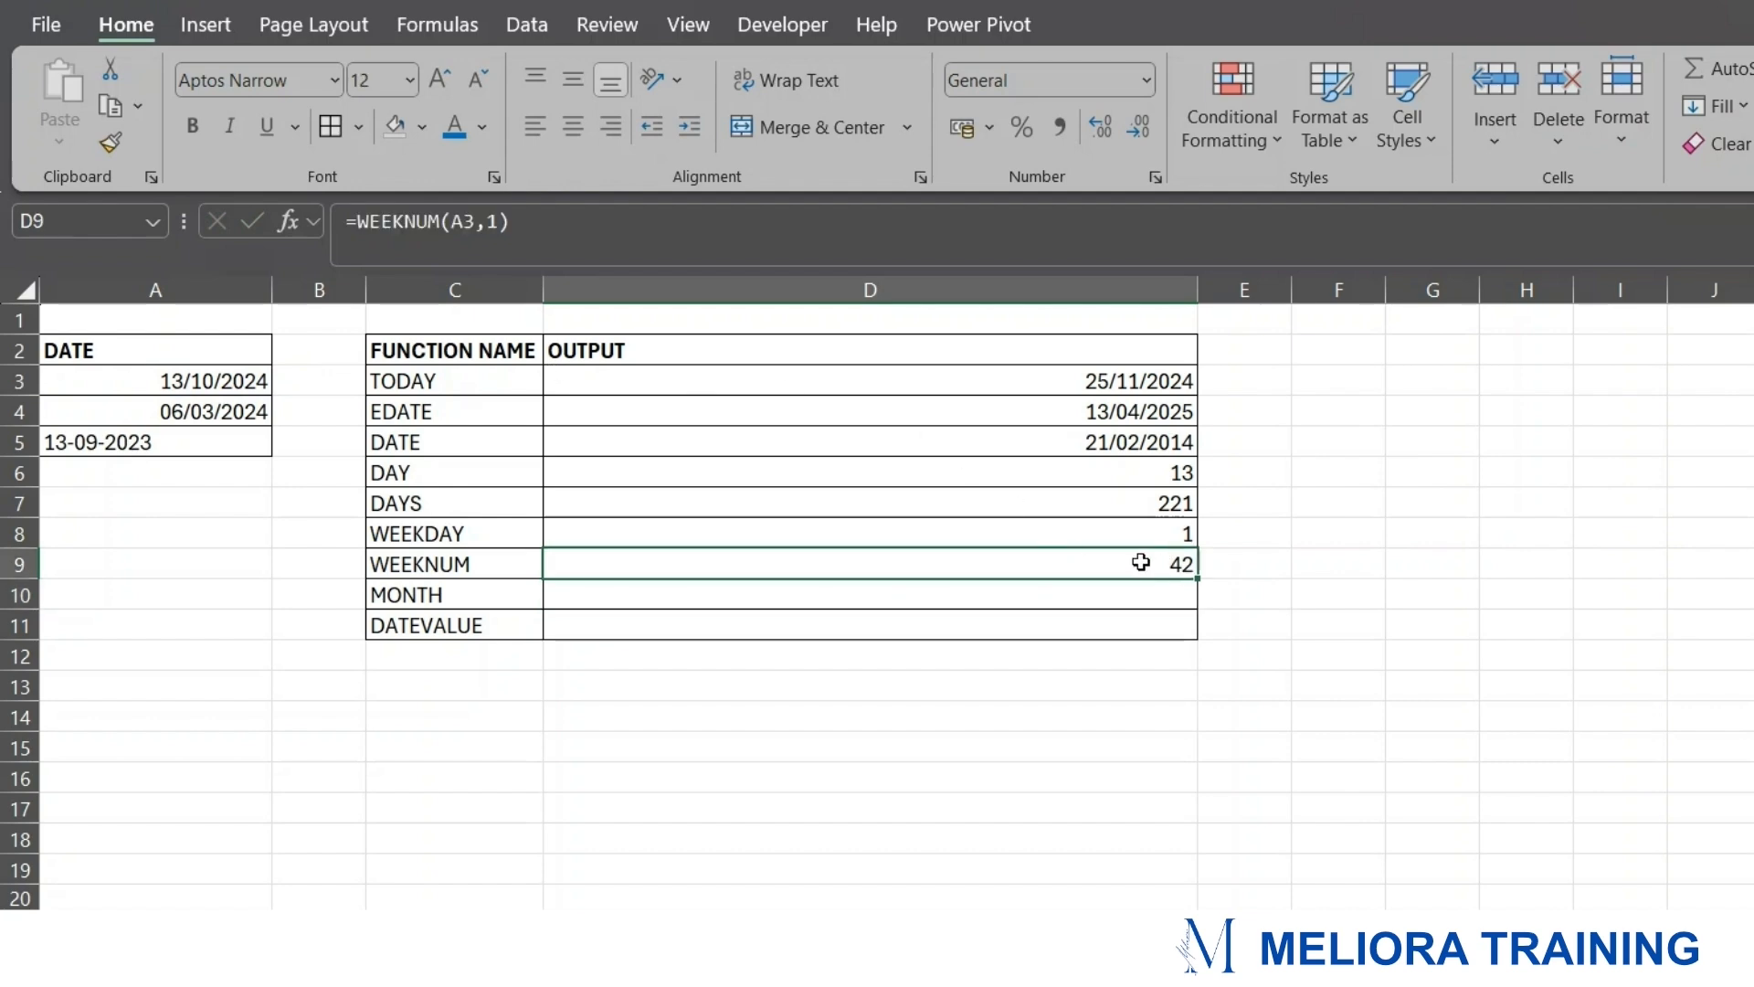
left_click(196, 384)
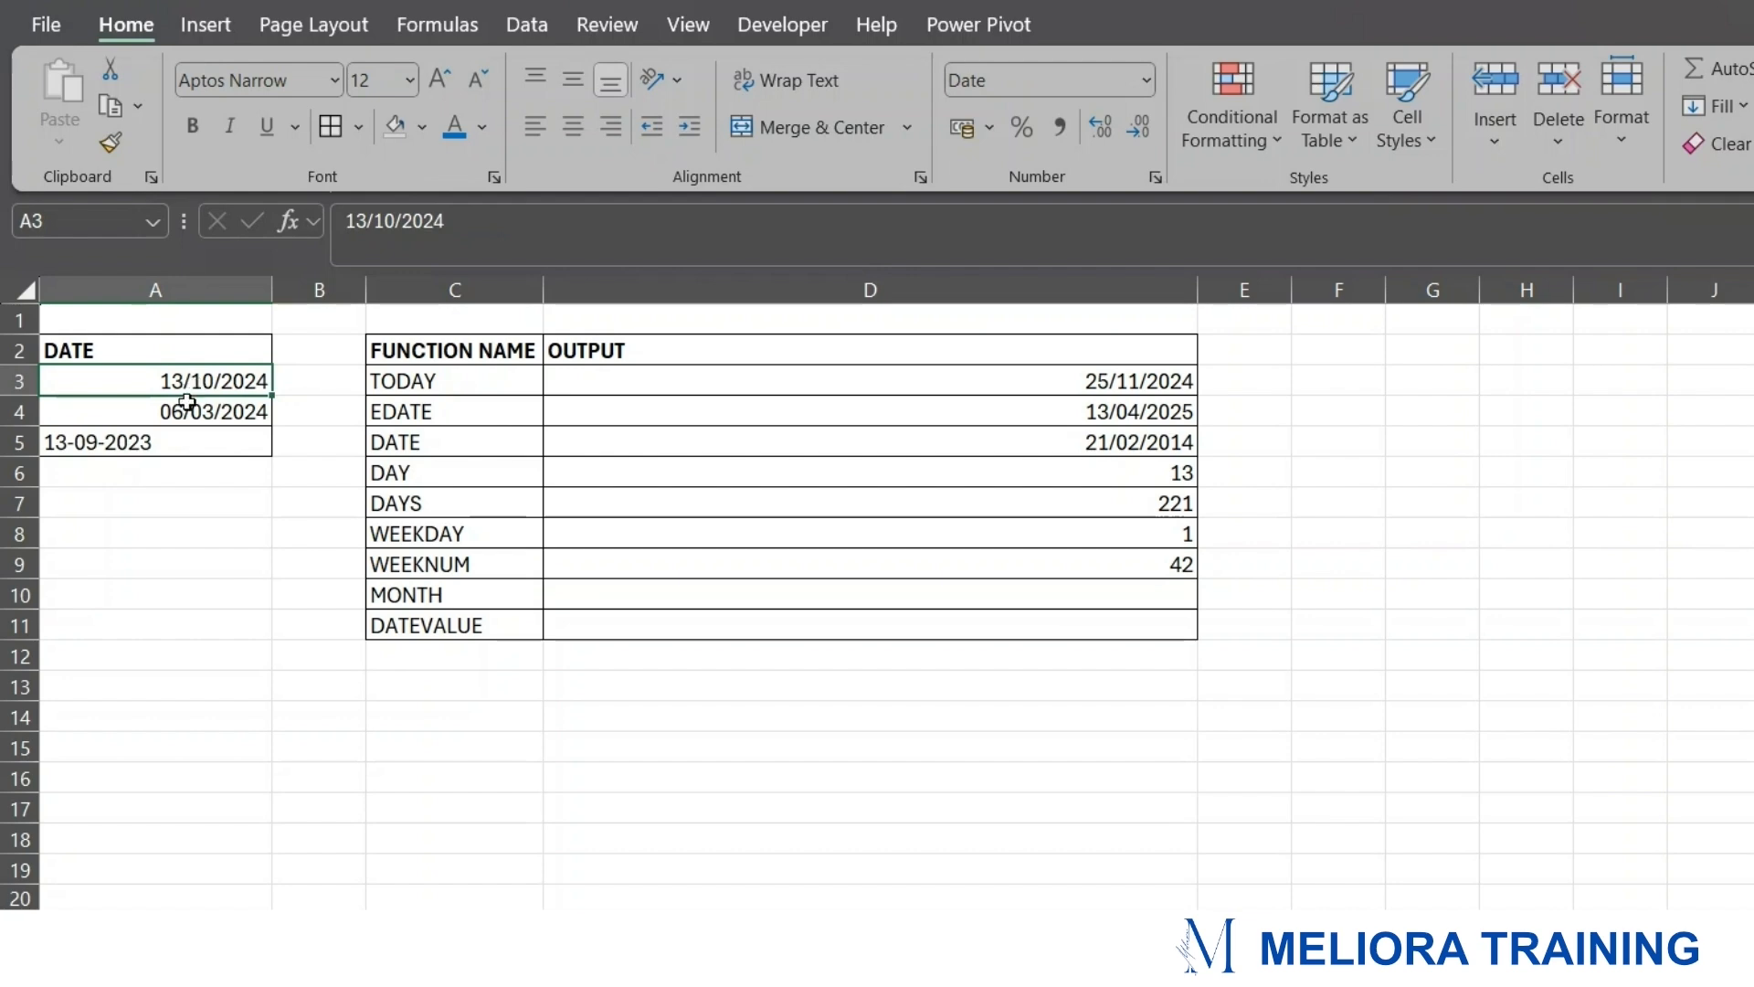
- In the MONTH output cell D10, extract the month number from the date in A3 with =MONTH(A3)
left_click(773, 586)
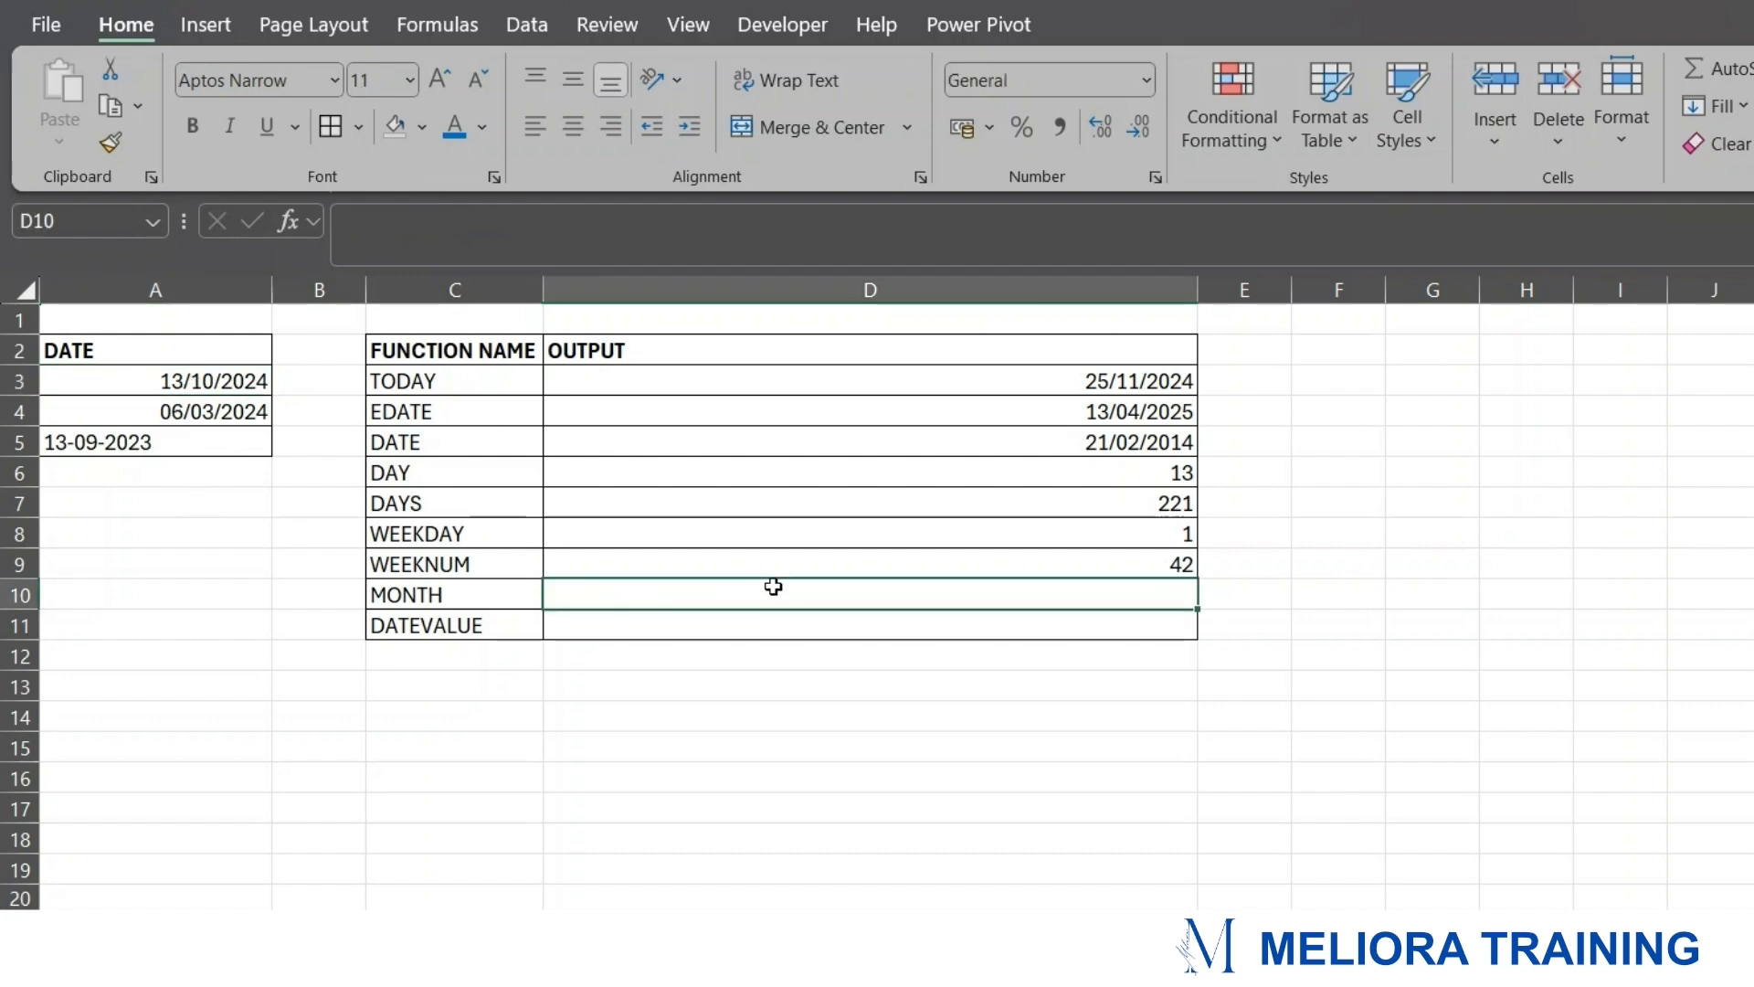
type("=MONTH(")
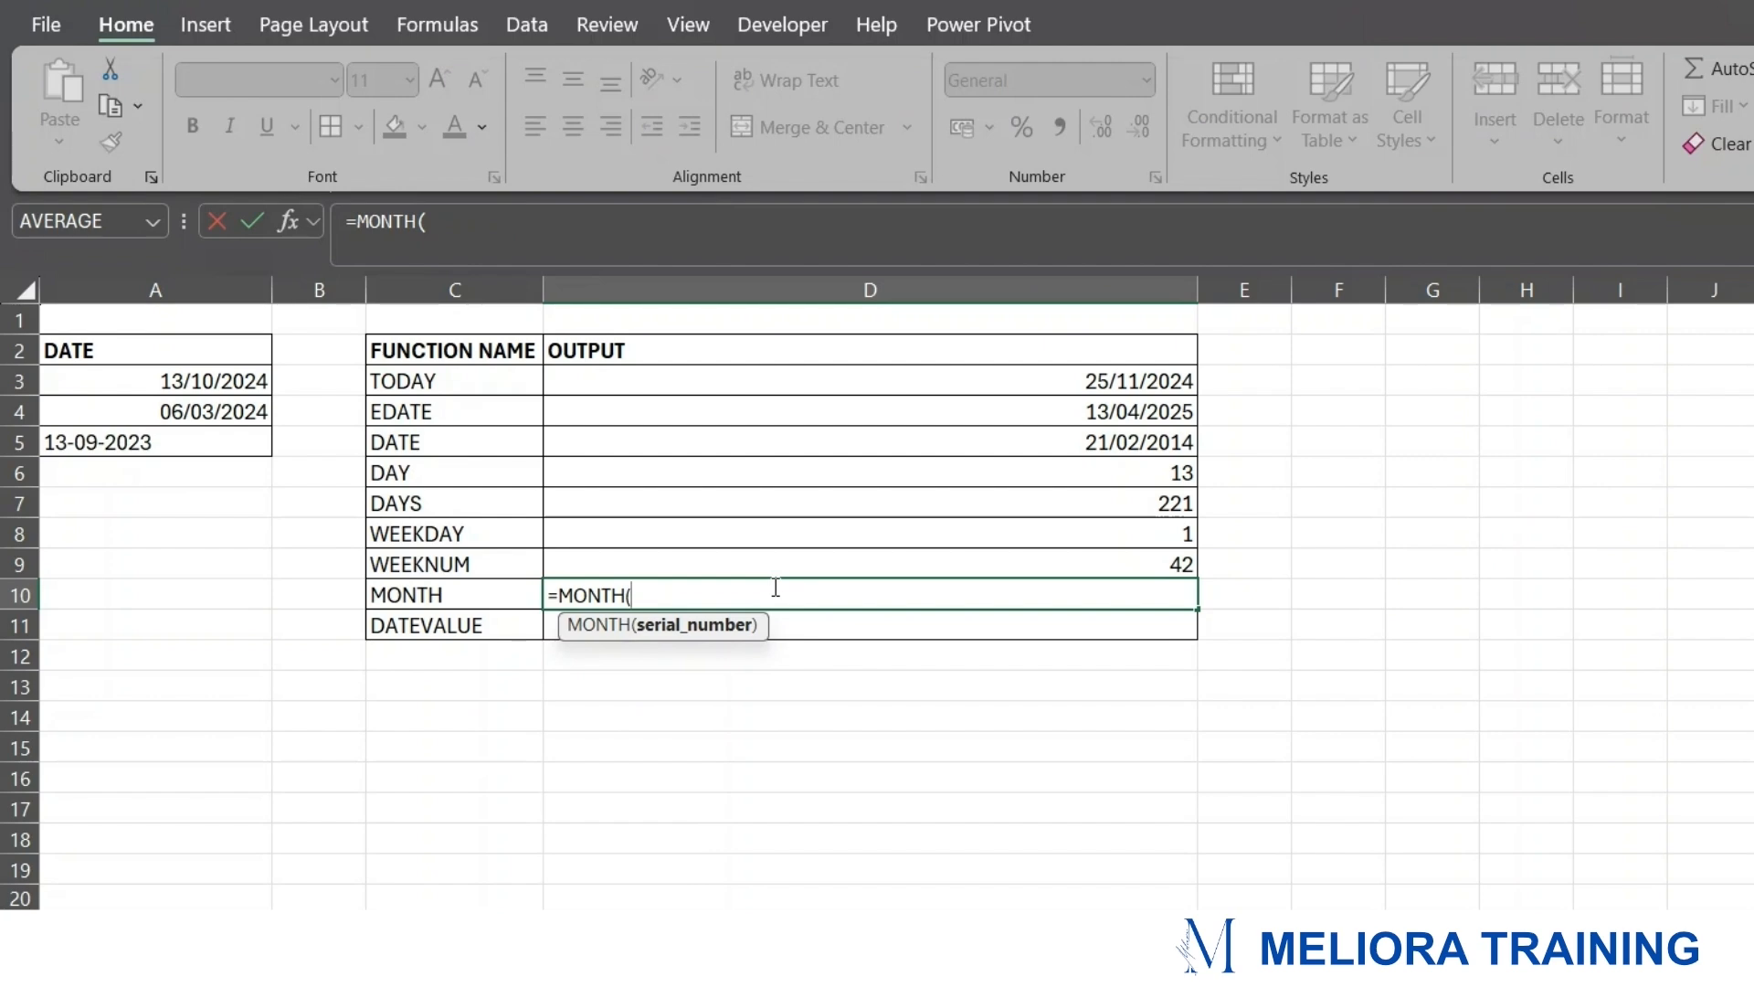
left_click(202, 381)
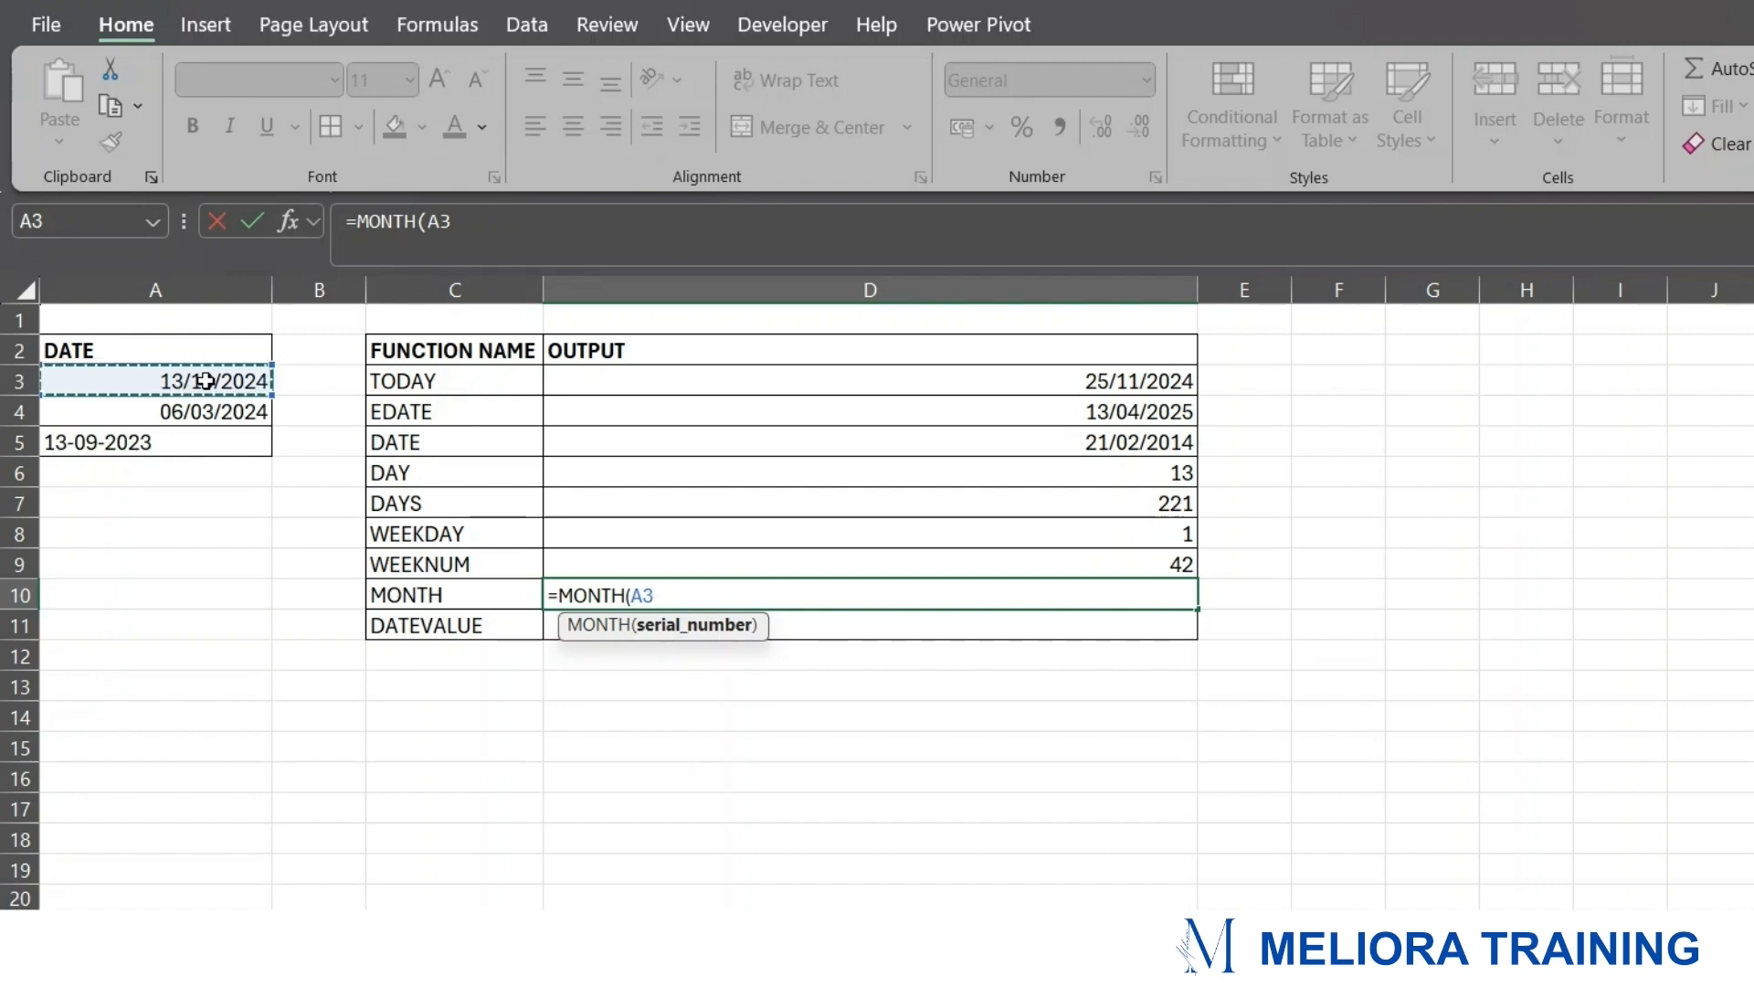
type(")")
key("Return")
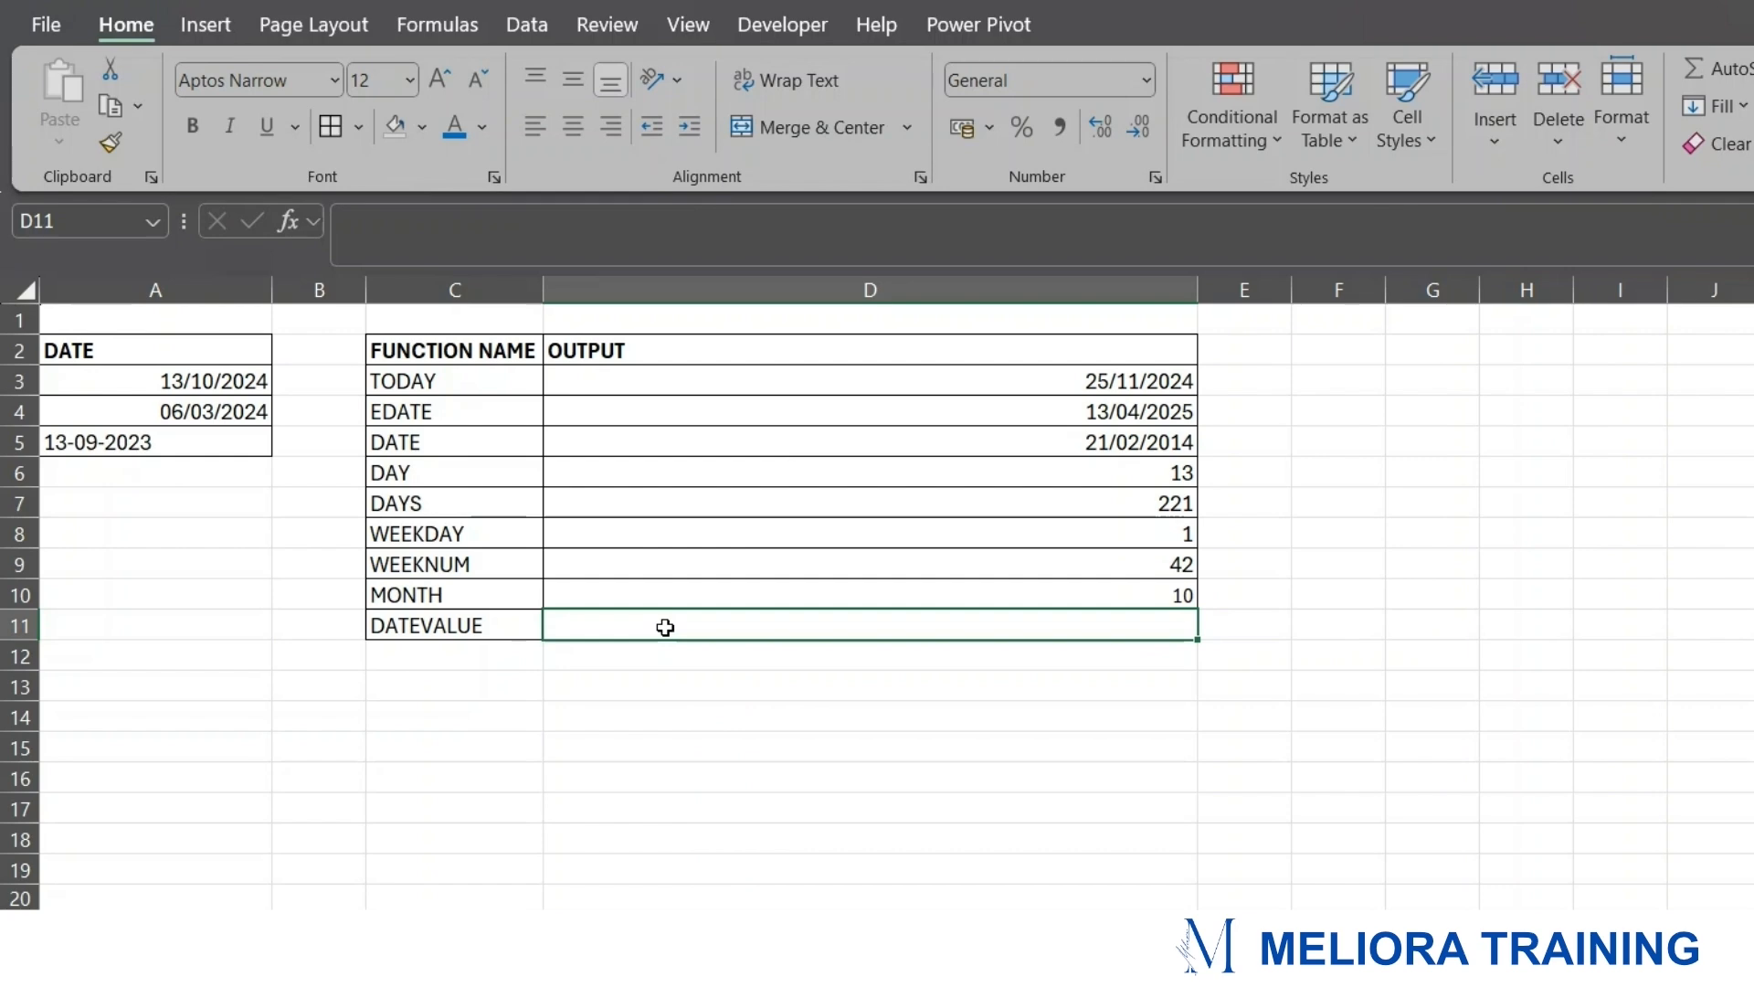
- Examine how the date in A5 is stored as quoted text, compared with the dates in A3 and A4
left_click_drag(196, 383, 195, 411)
left_click(600, 630)
left_click(158, 442)
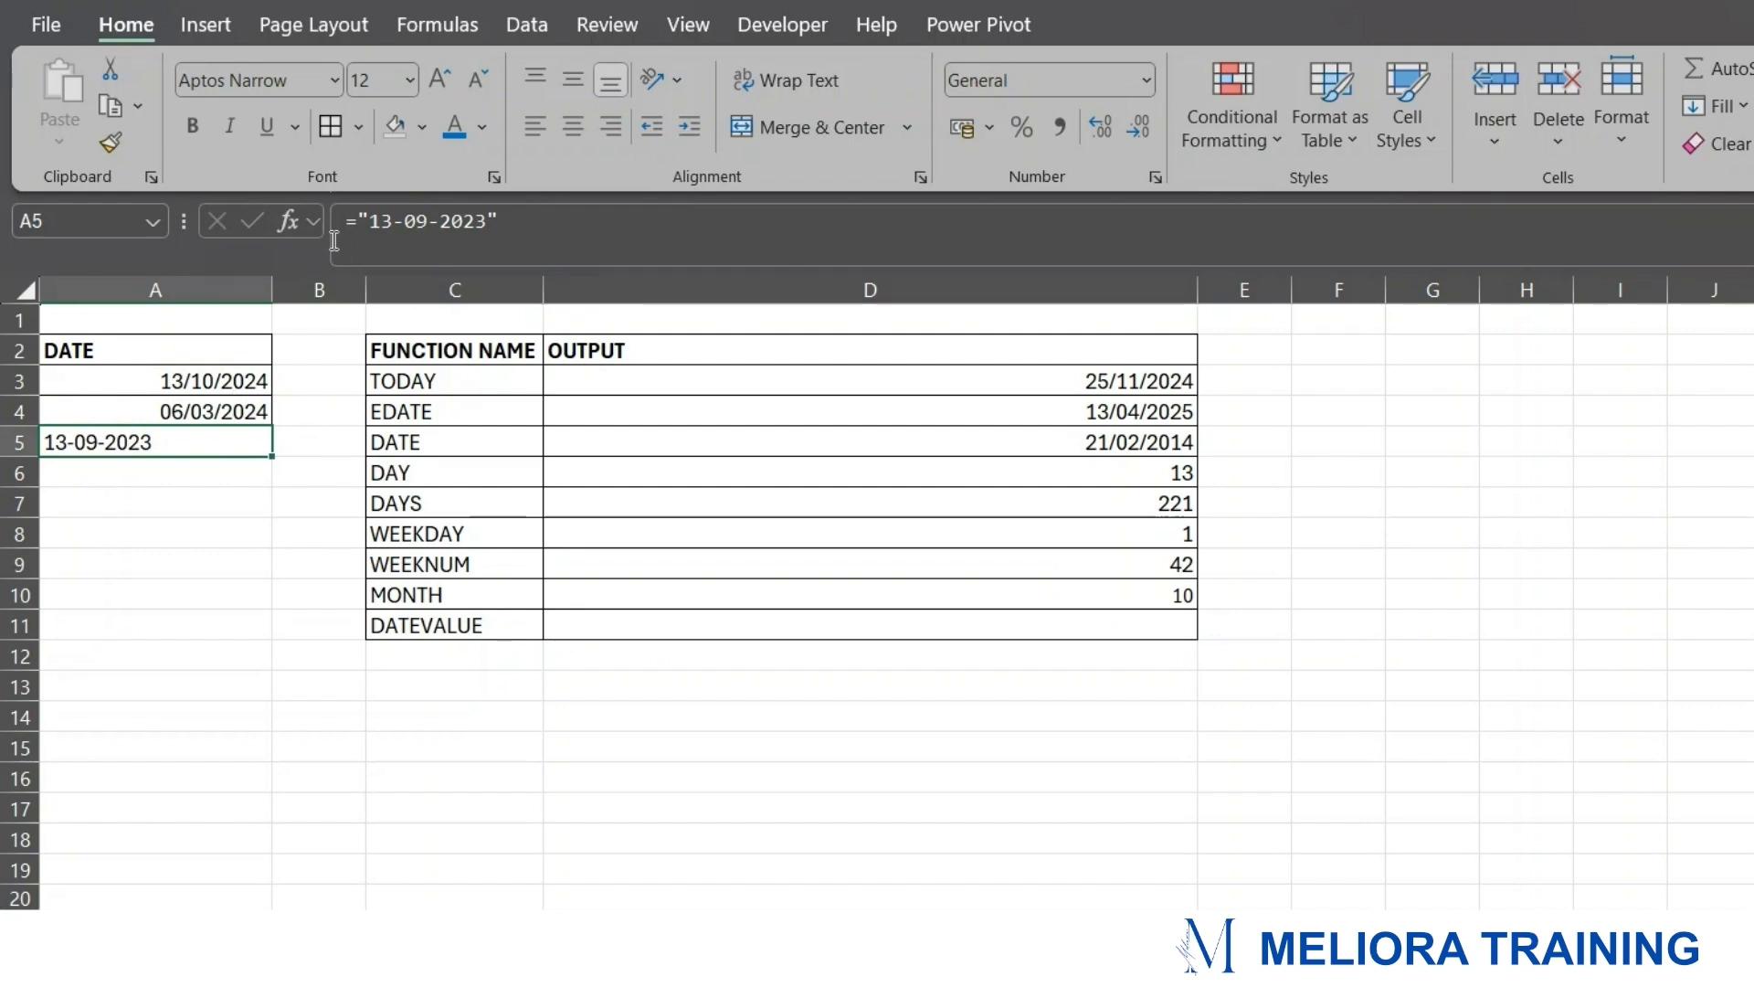
left_click(361, 212)
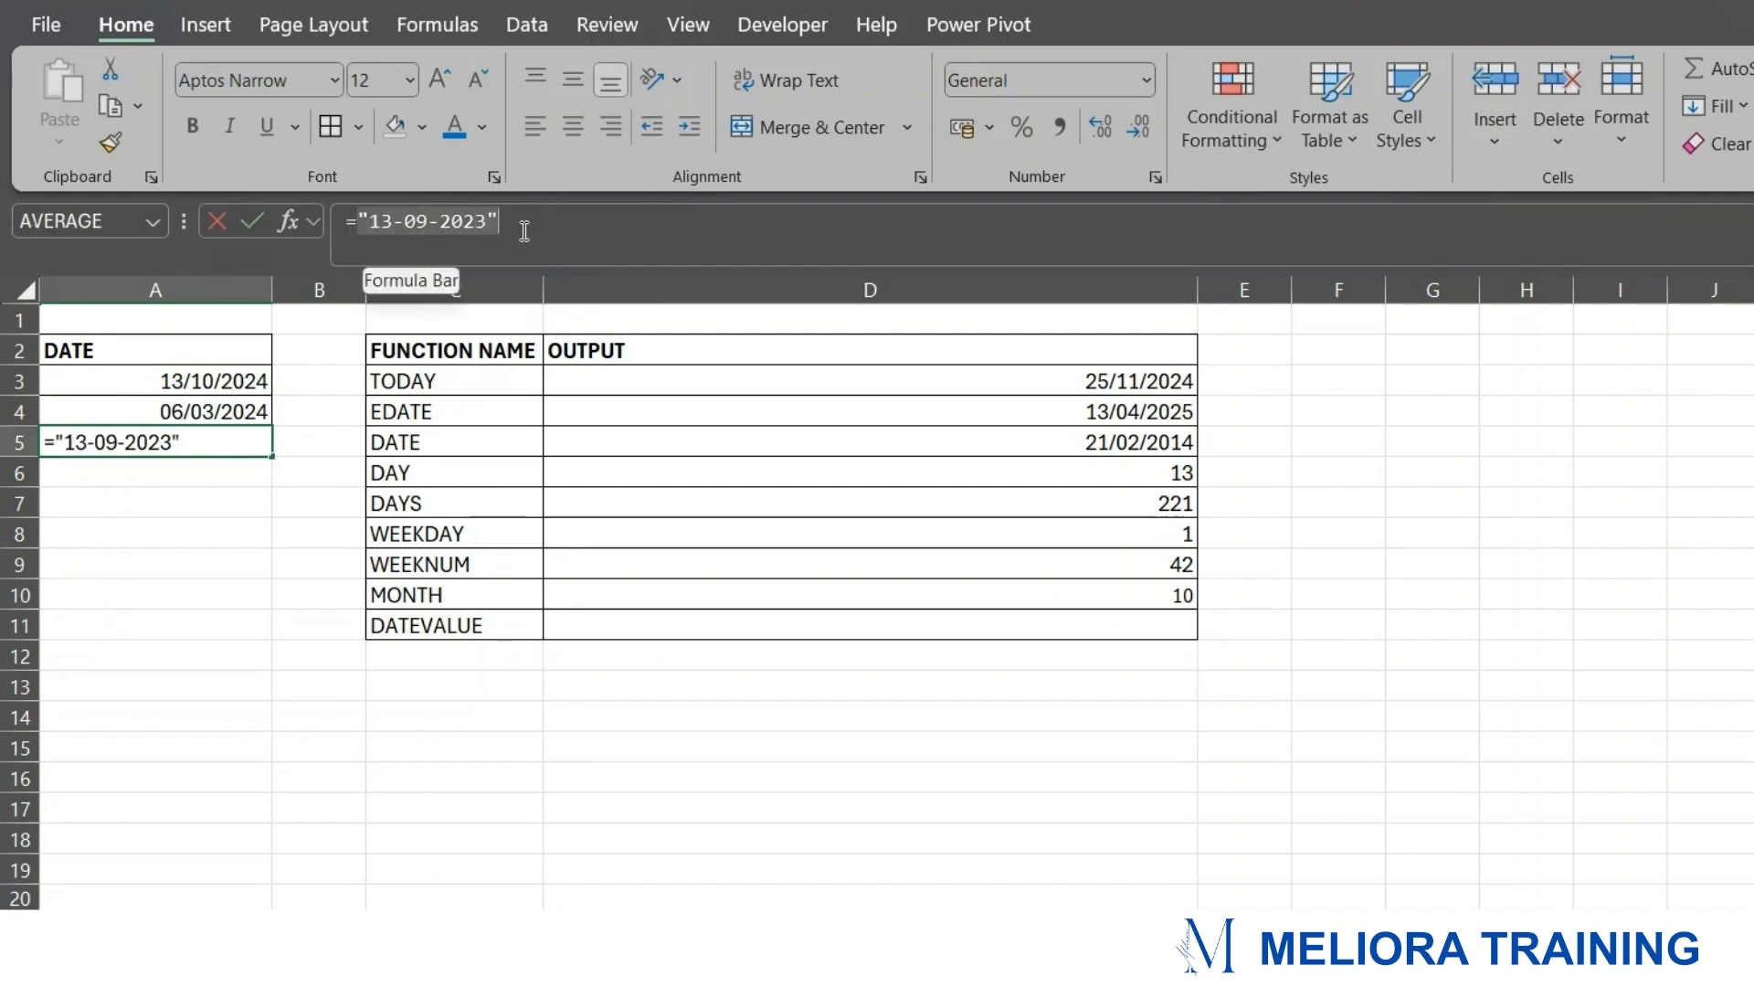
left_click_drag(359, 222, 498, 236)
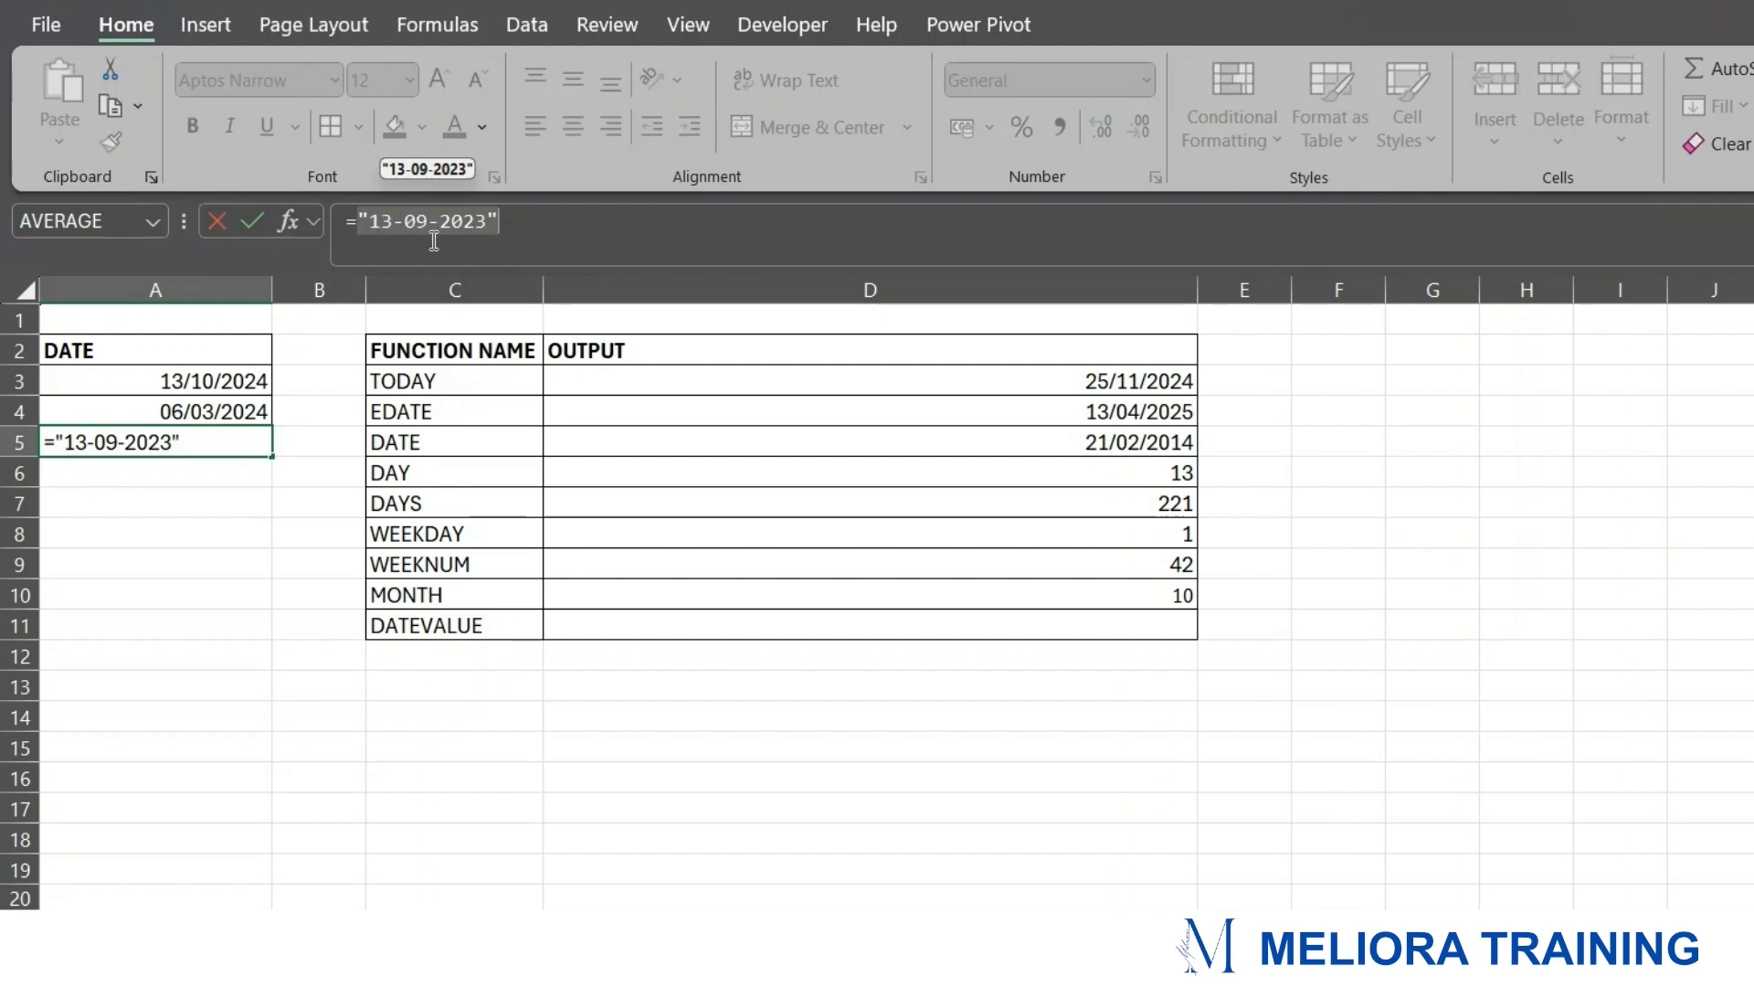
left_click(543, 224)
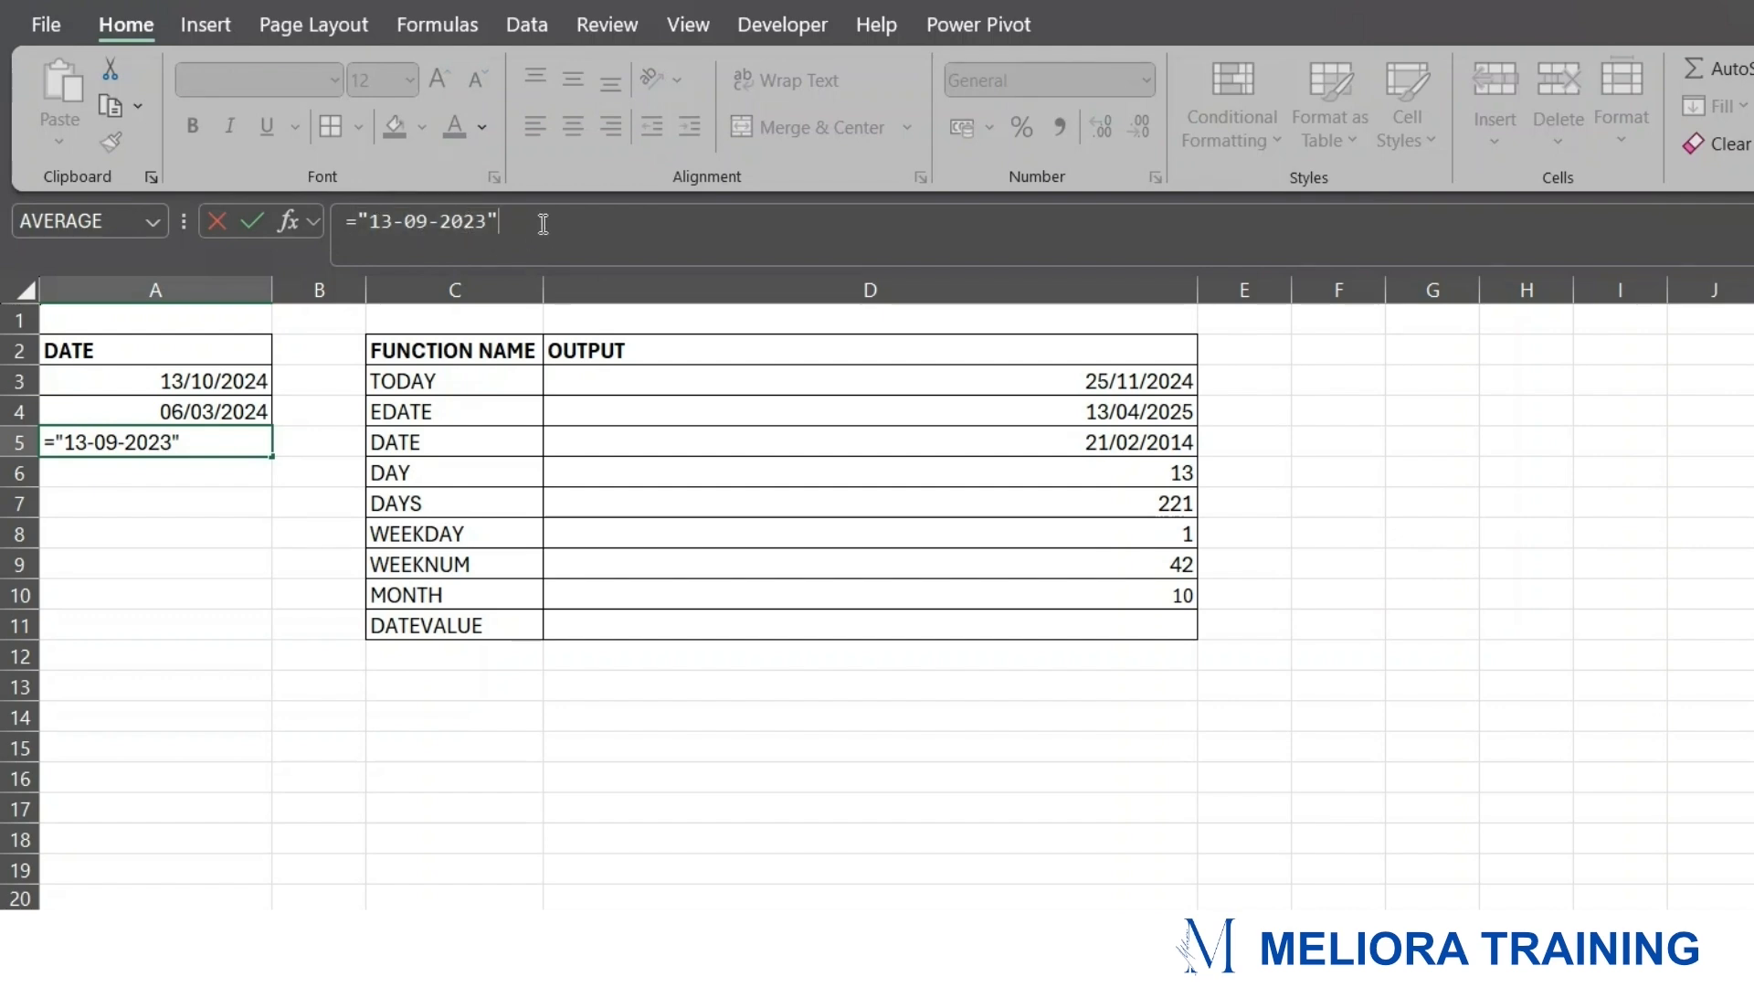
key("Return")
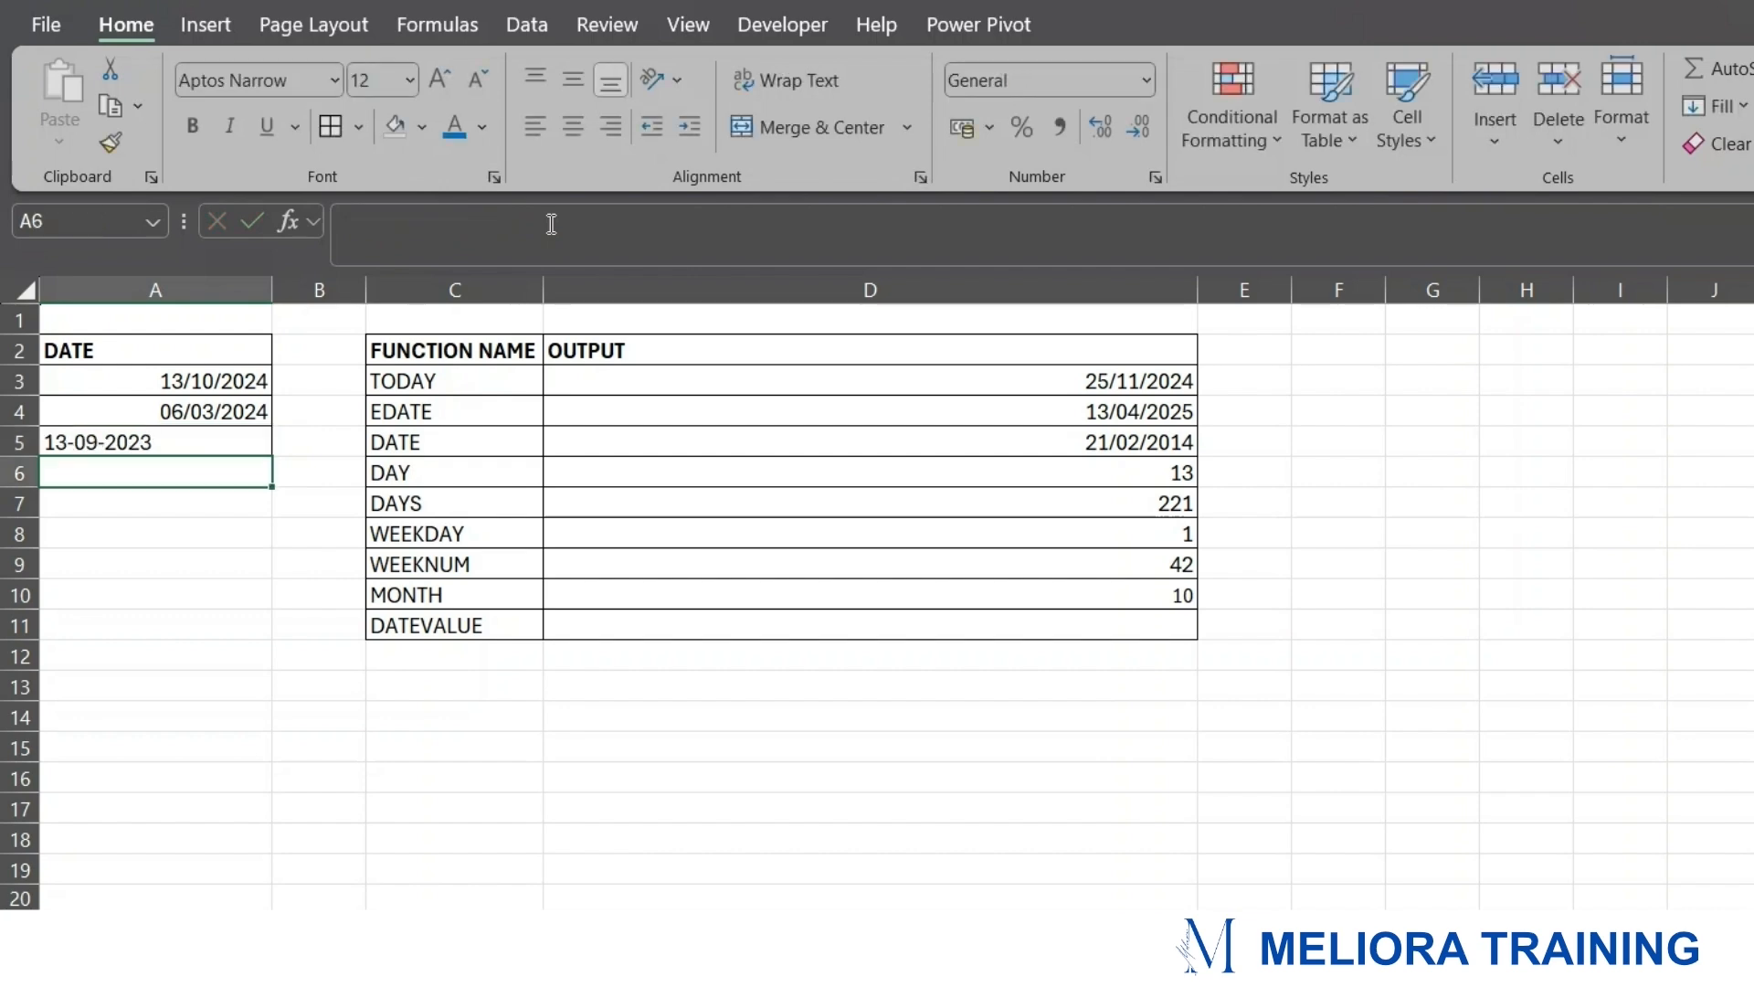
left_click(188, 589)
left_click(91, 440)
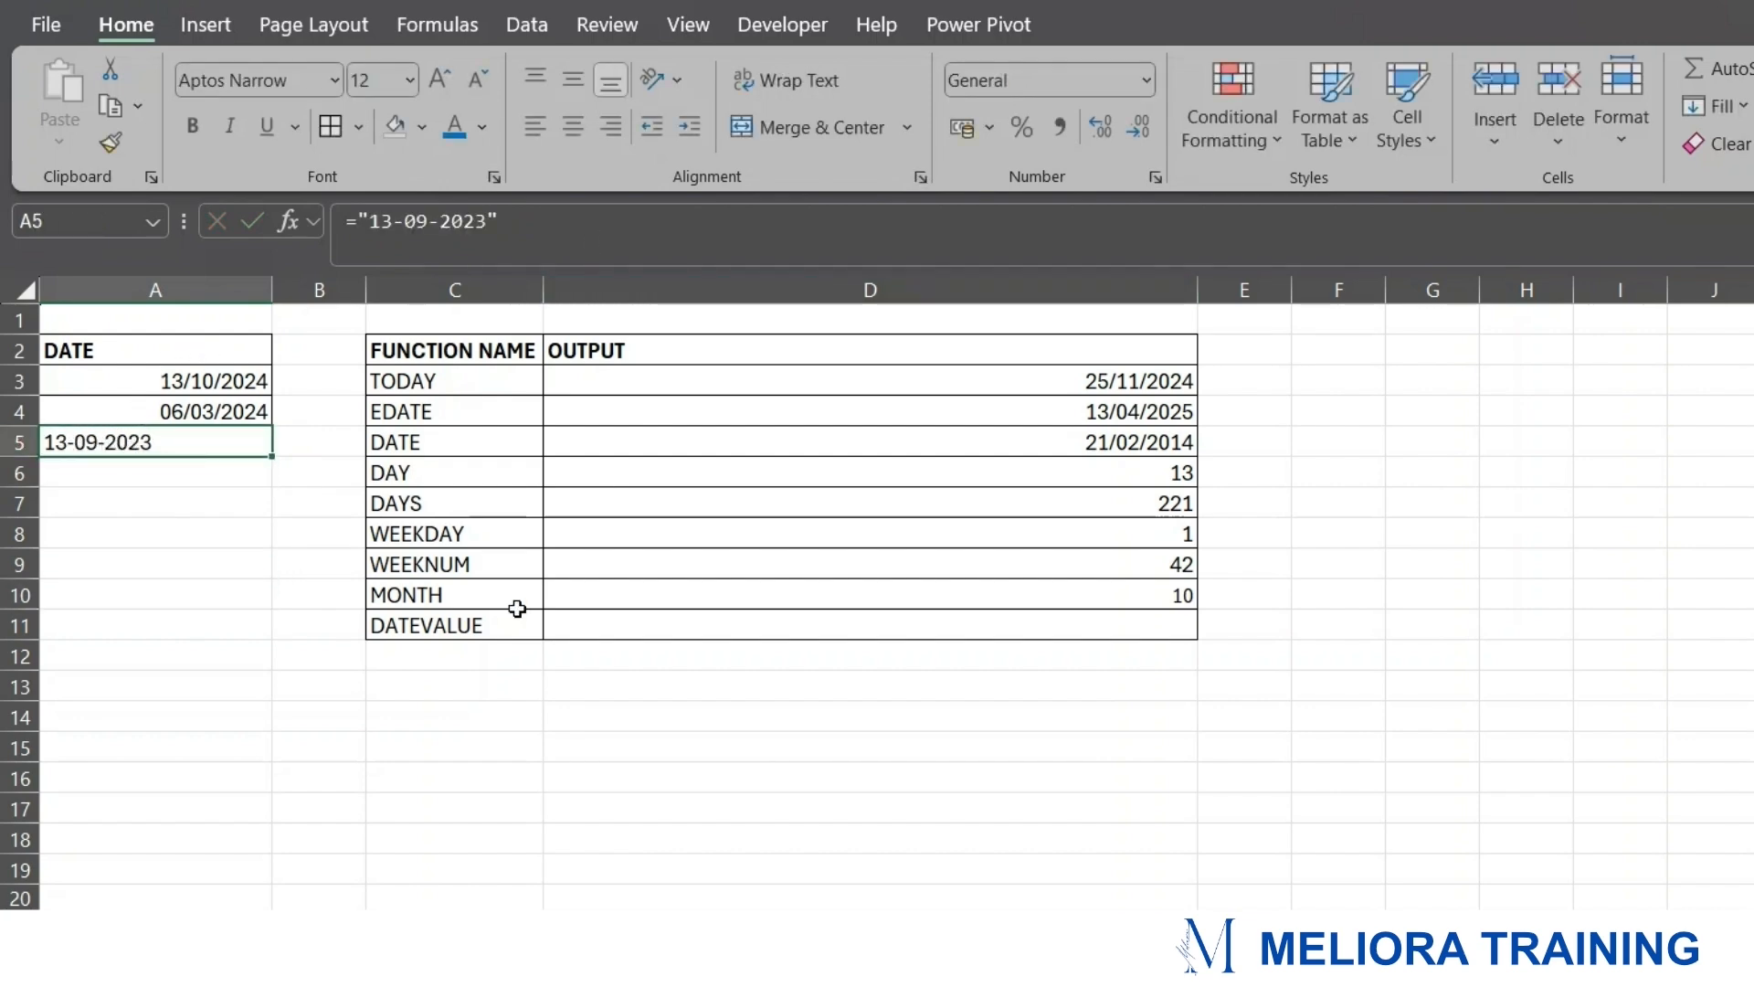
- In the DATEVALUE output cell D11, convert the text date in A5 to a date serial number with =DATEVALUE(A5)
left_click(571, 623)
type("=DATE")
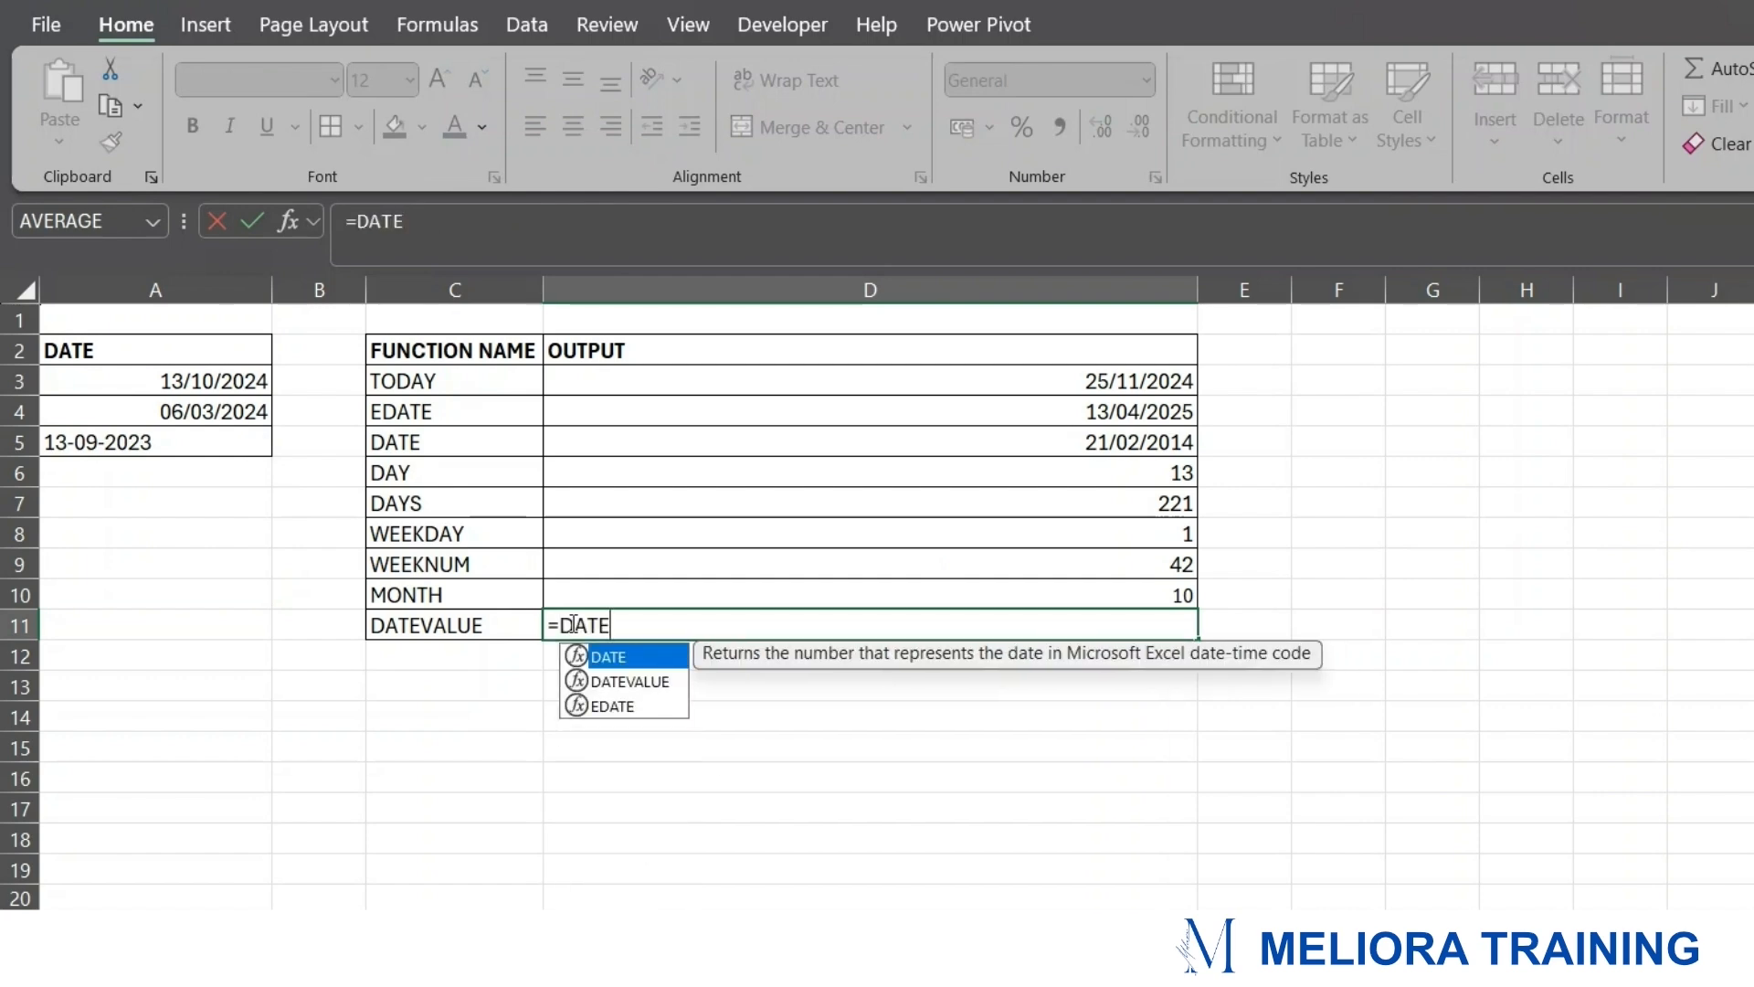
key("Down")
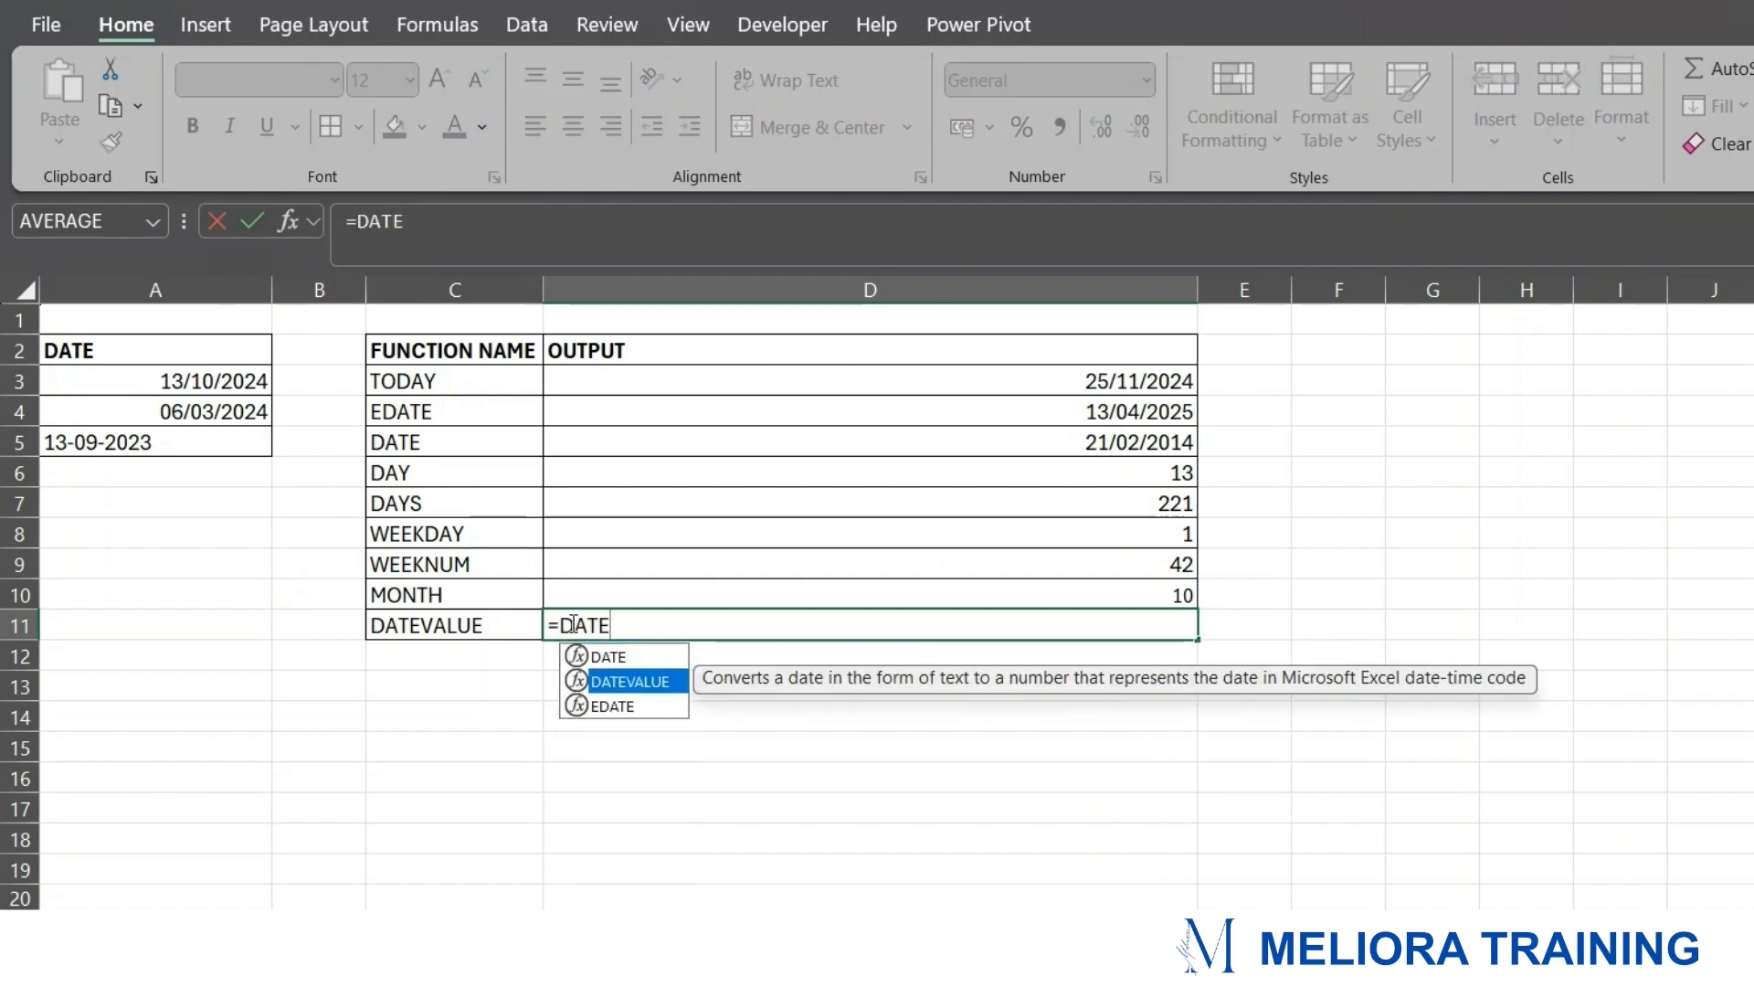
key("Tab")
left_click(142, 449)
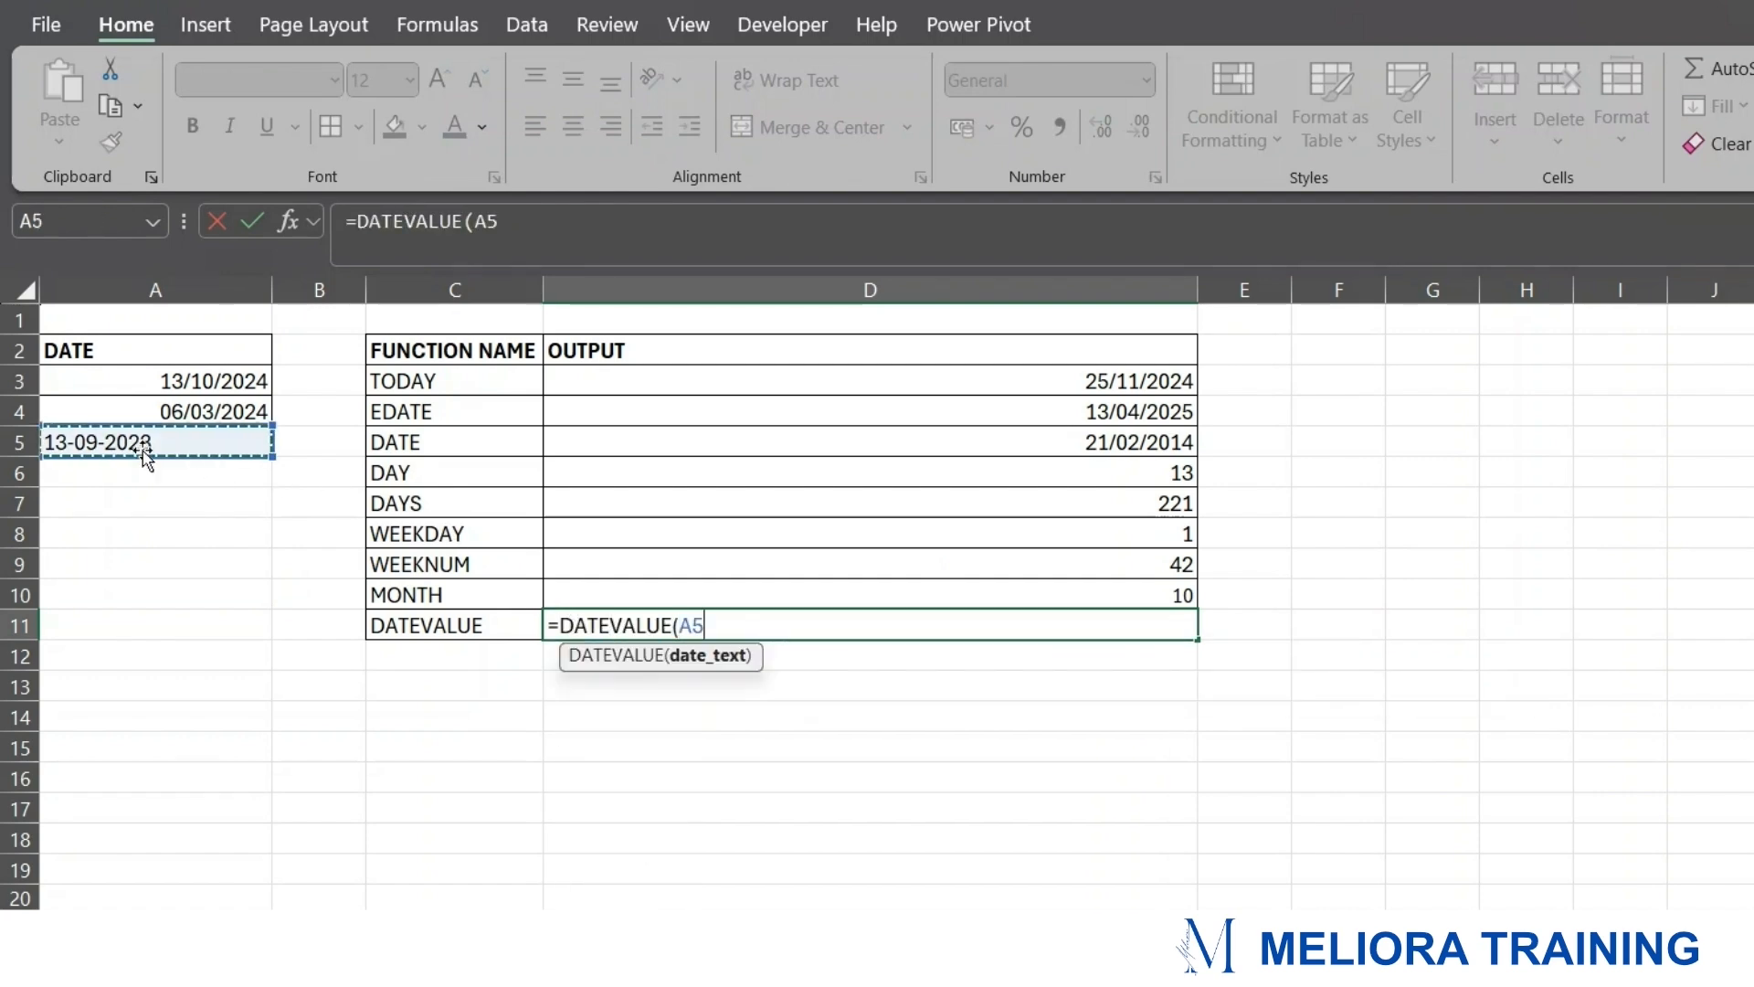
type(")")
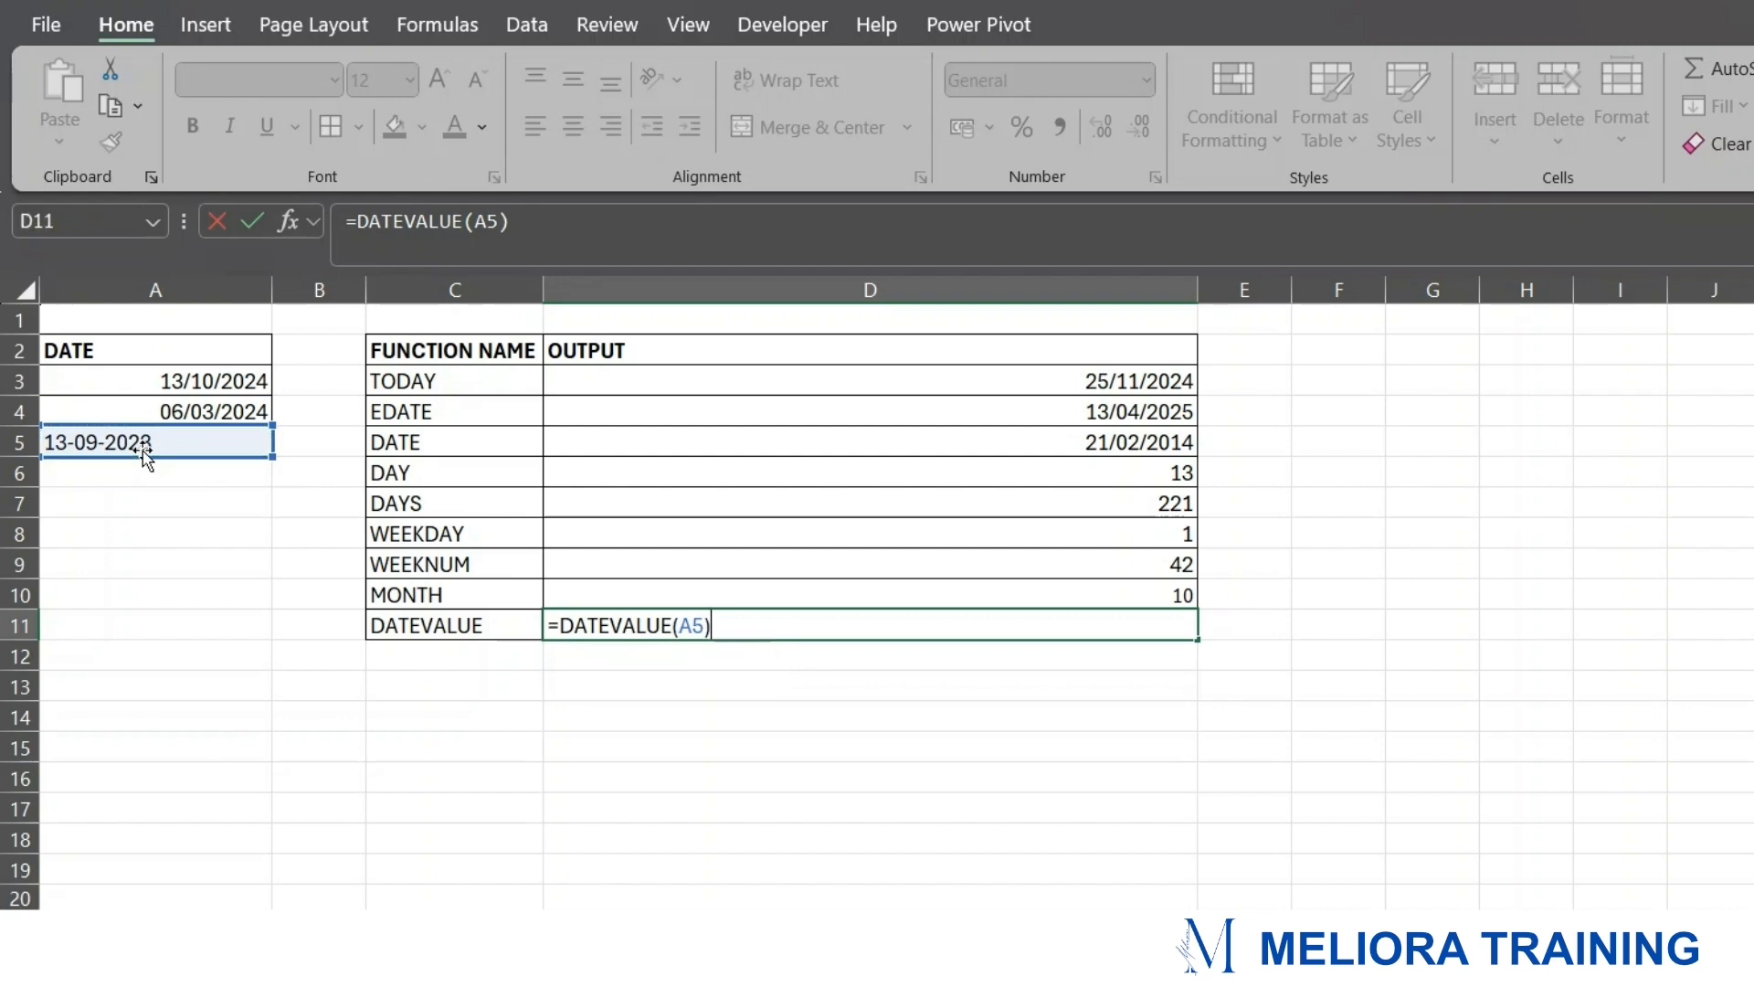
key("Return")
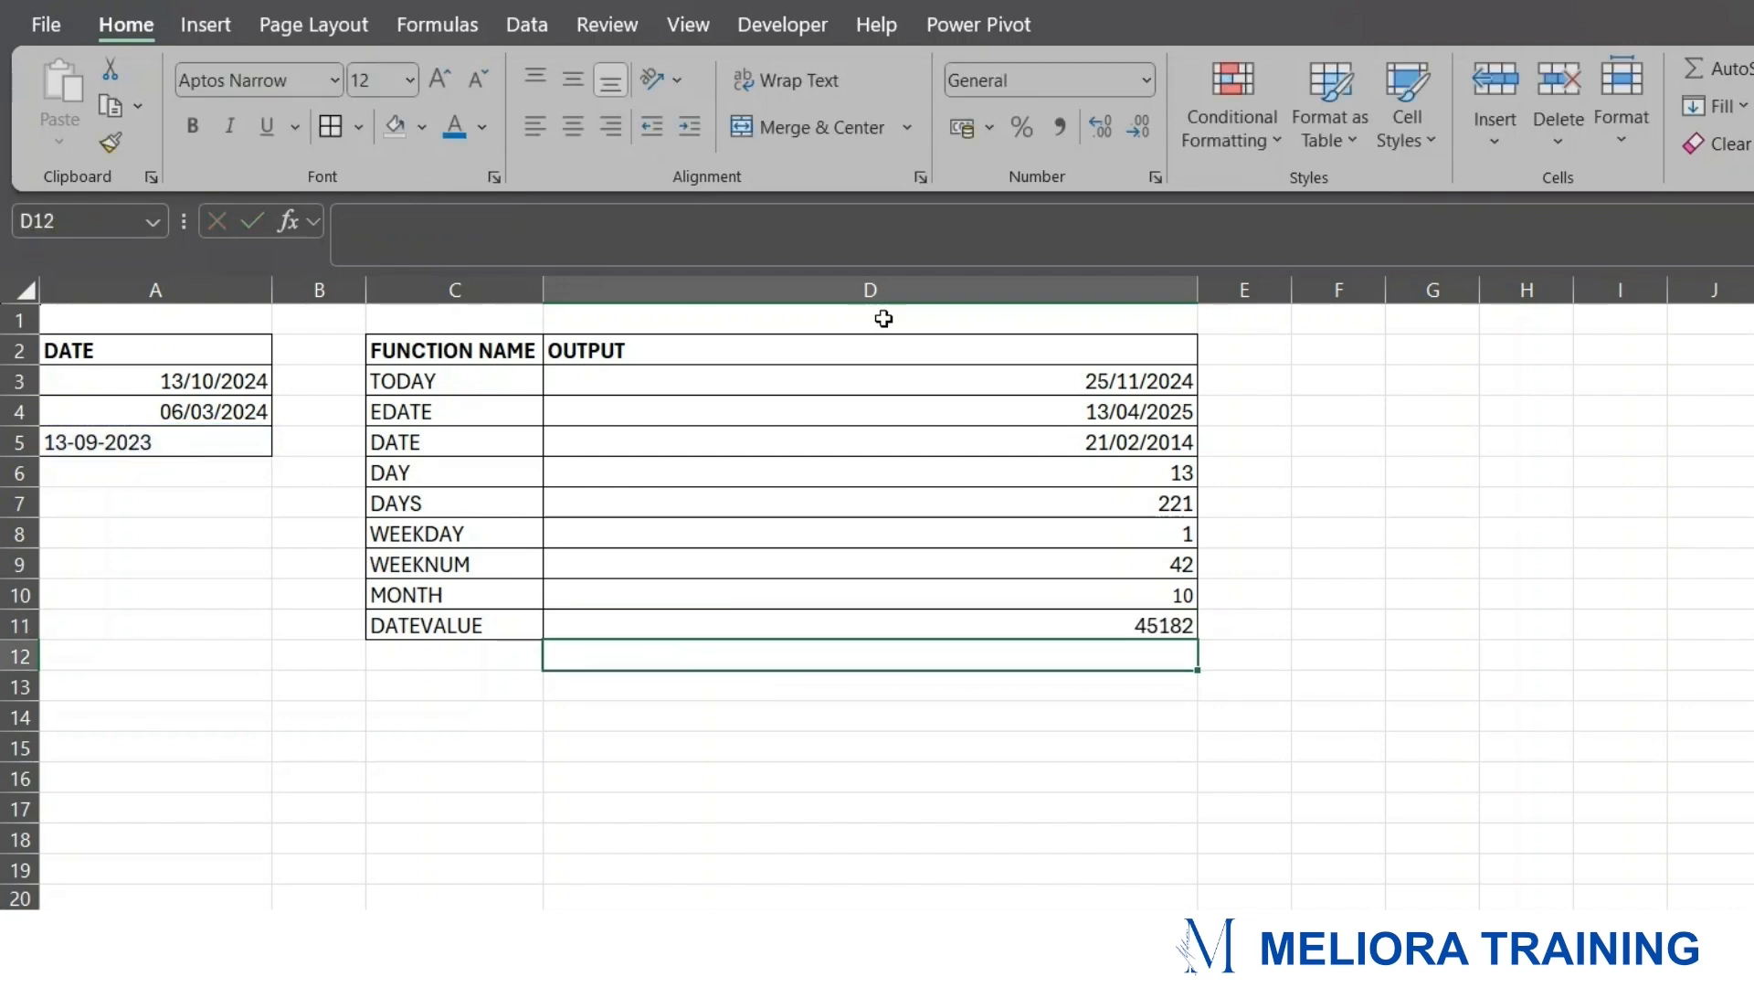
- Format the DATEVALUE result in D11 as a Short Date
left_click(1275, 592)
left_click(1331, 587)
left_click(1134, 632)
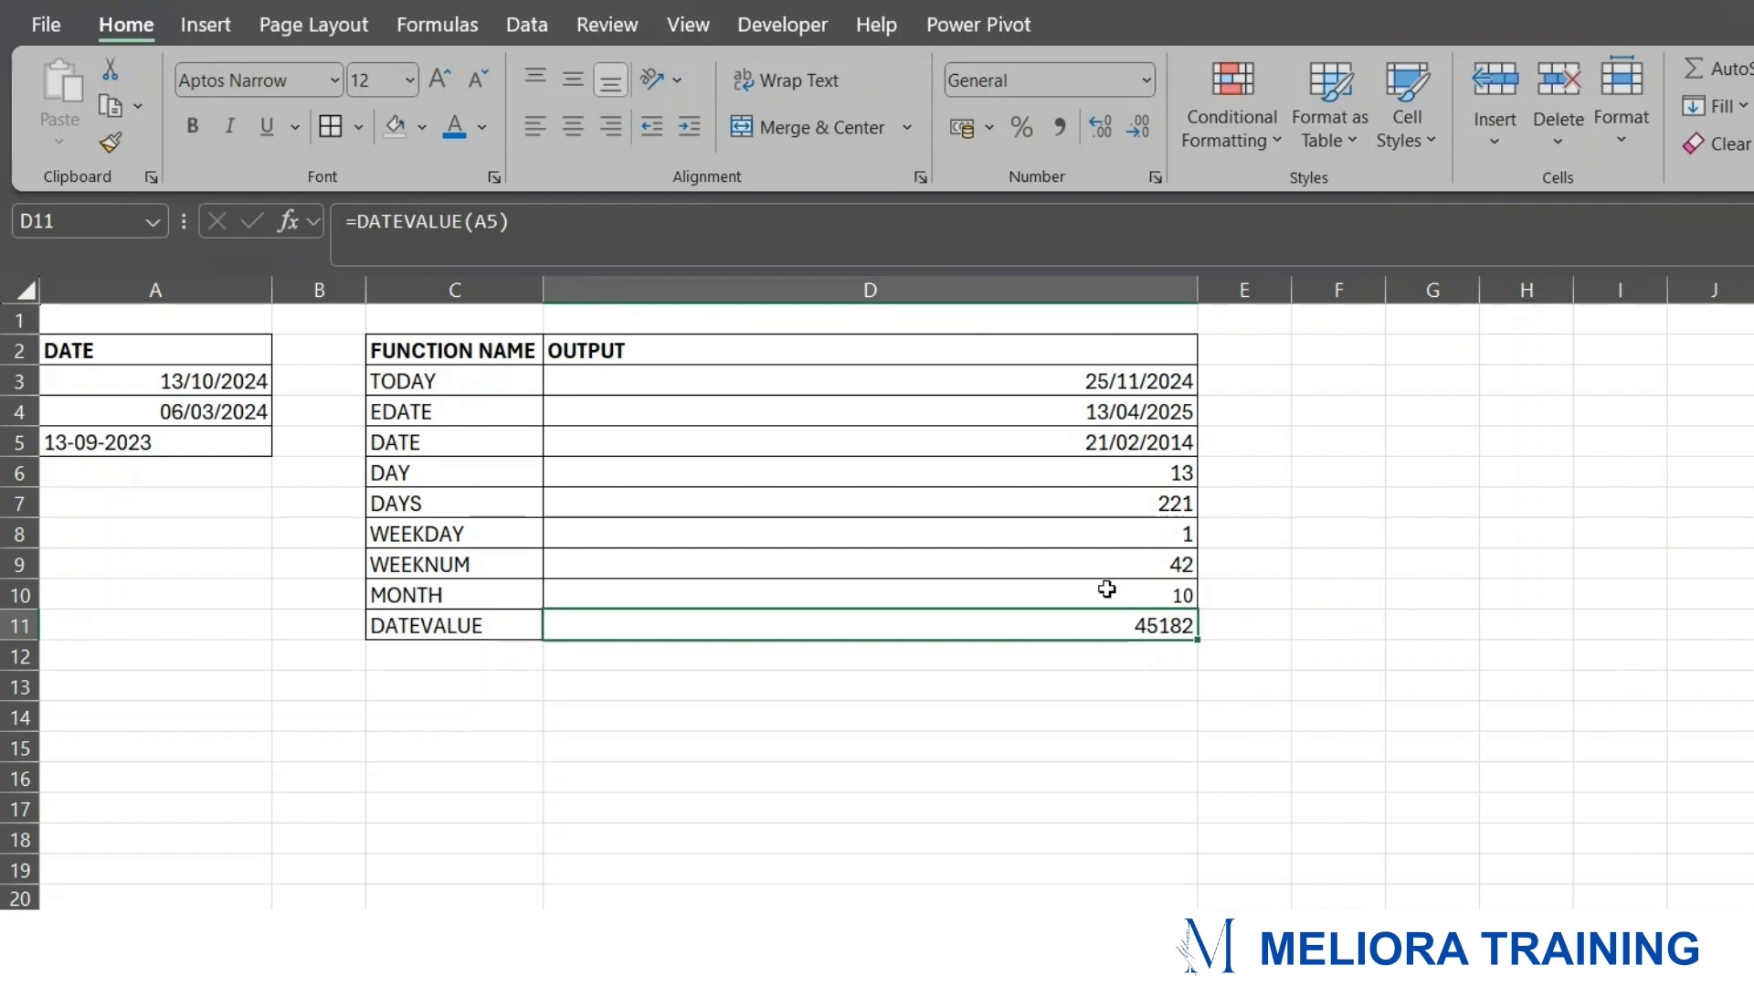
left_click(1175, 715)
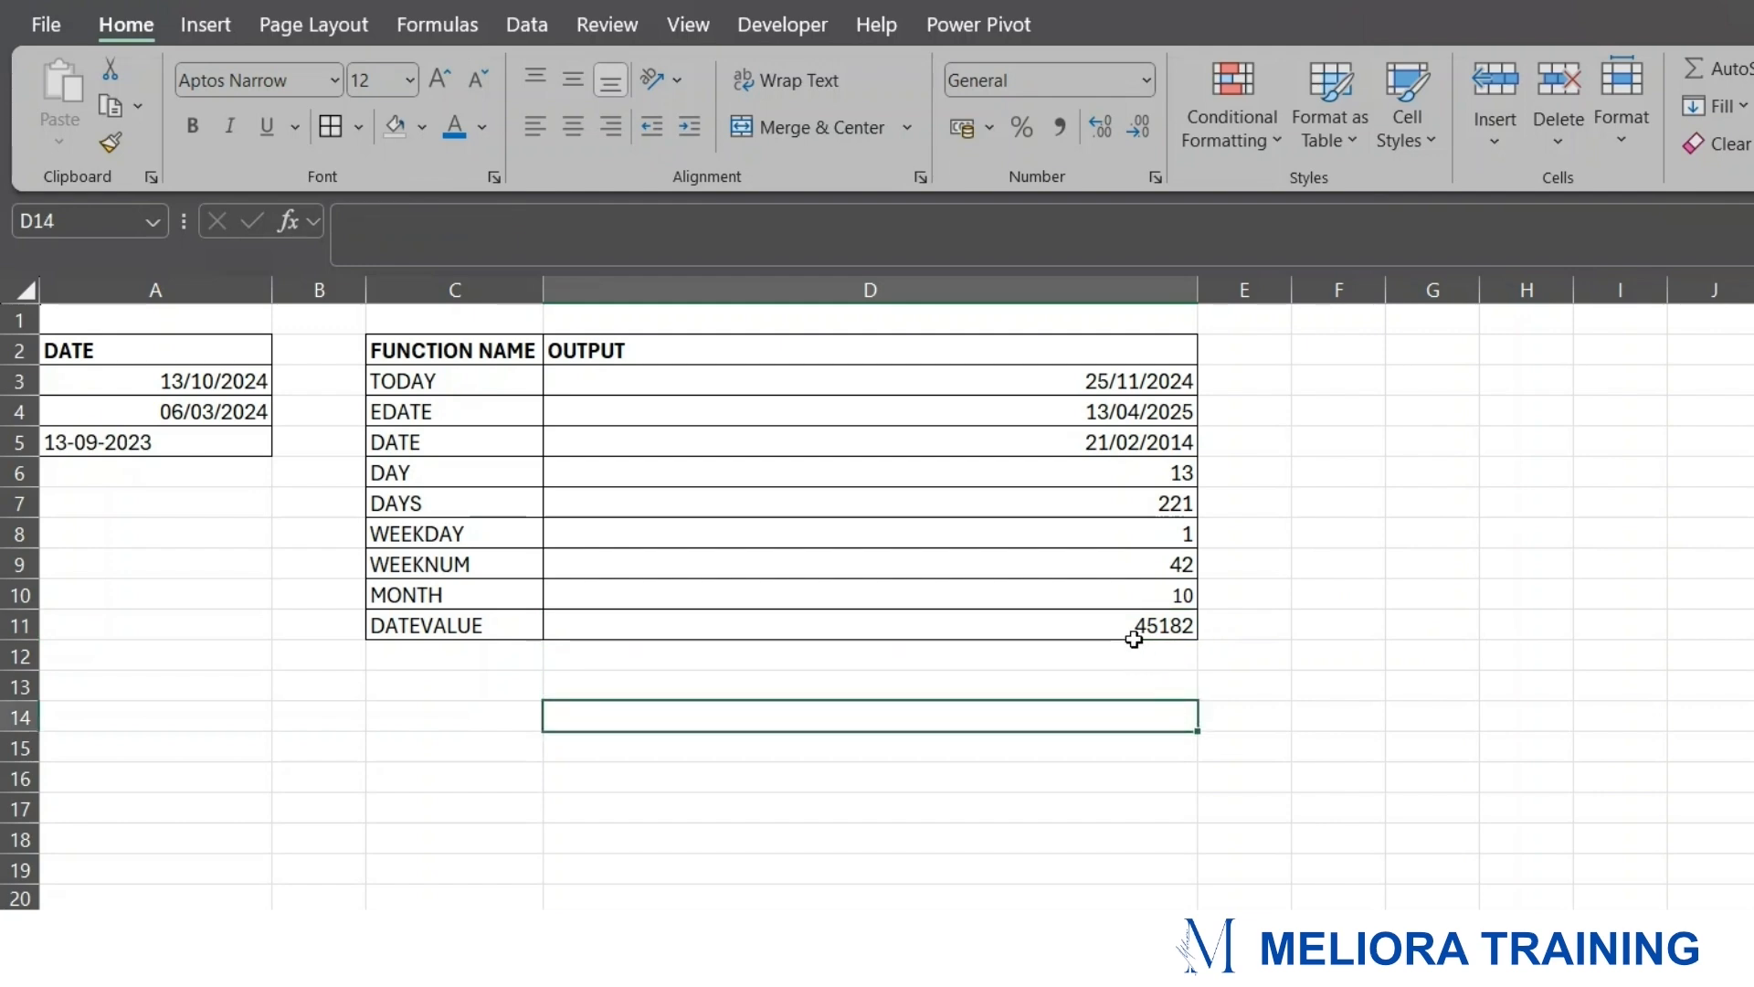
left_click(1129, 627)
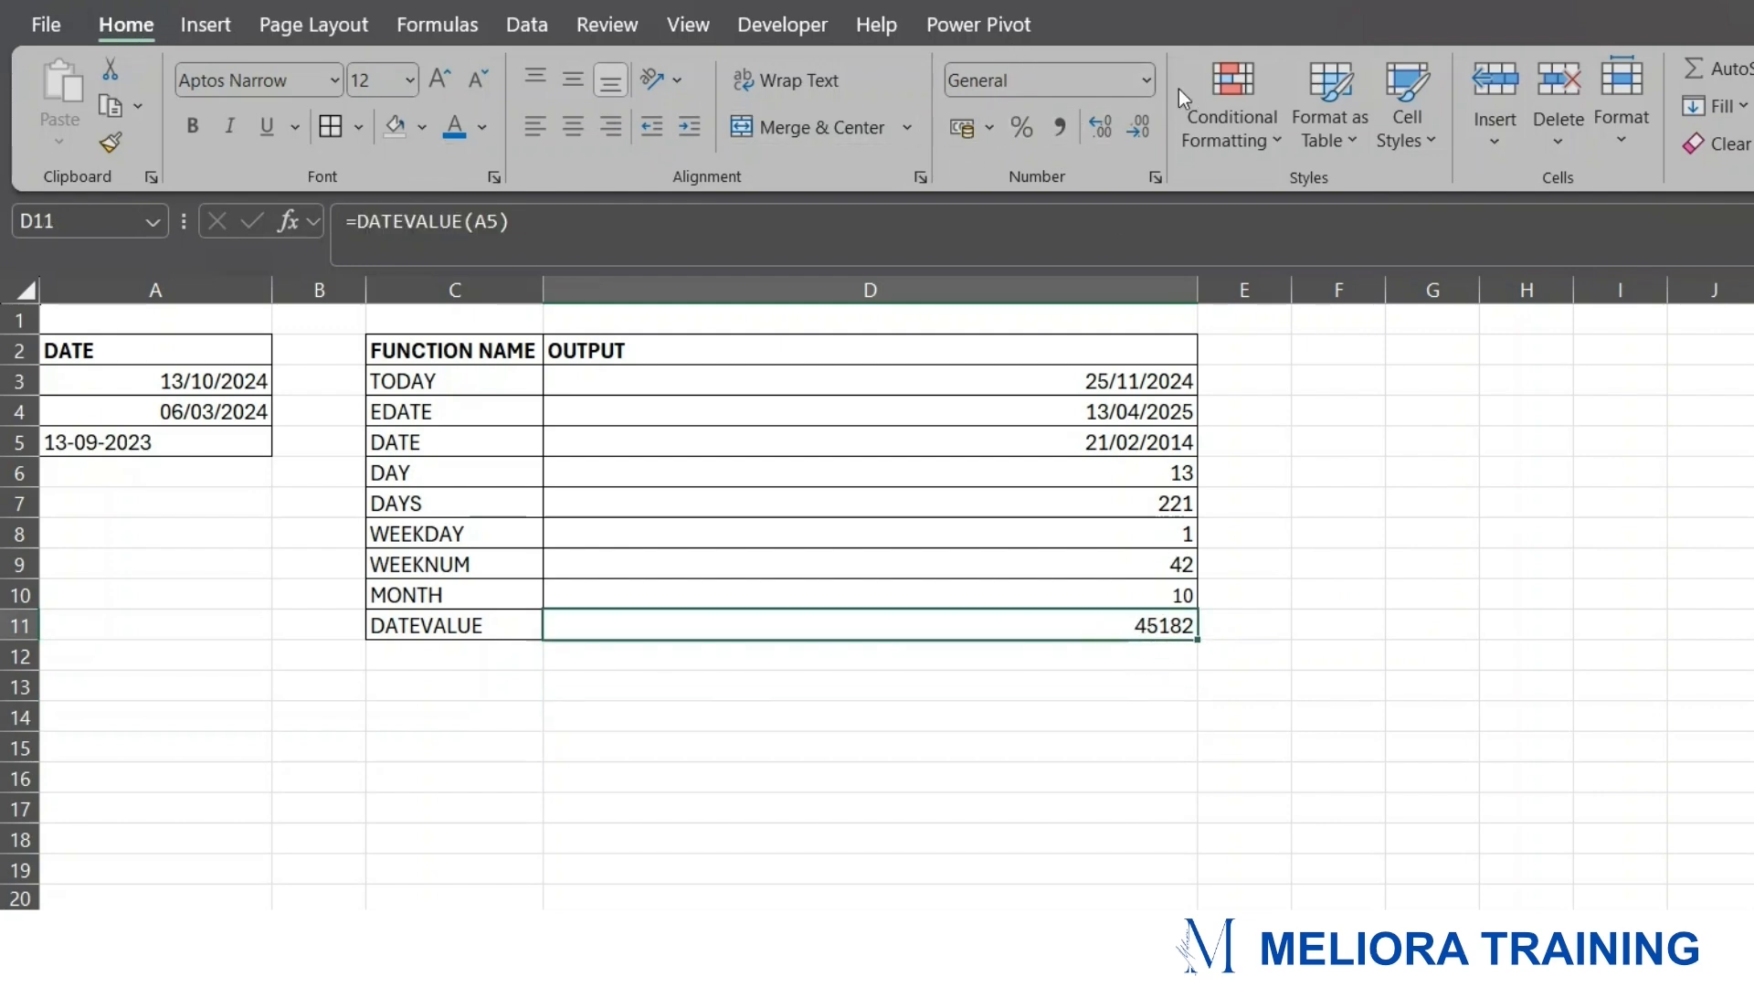
left_click(1142, 80)
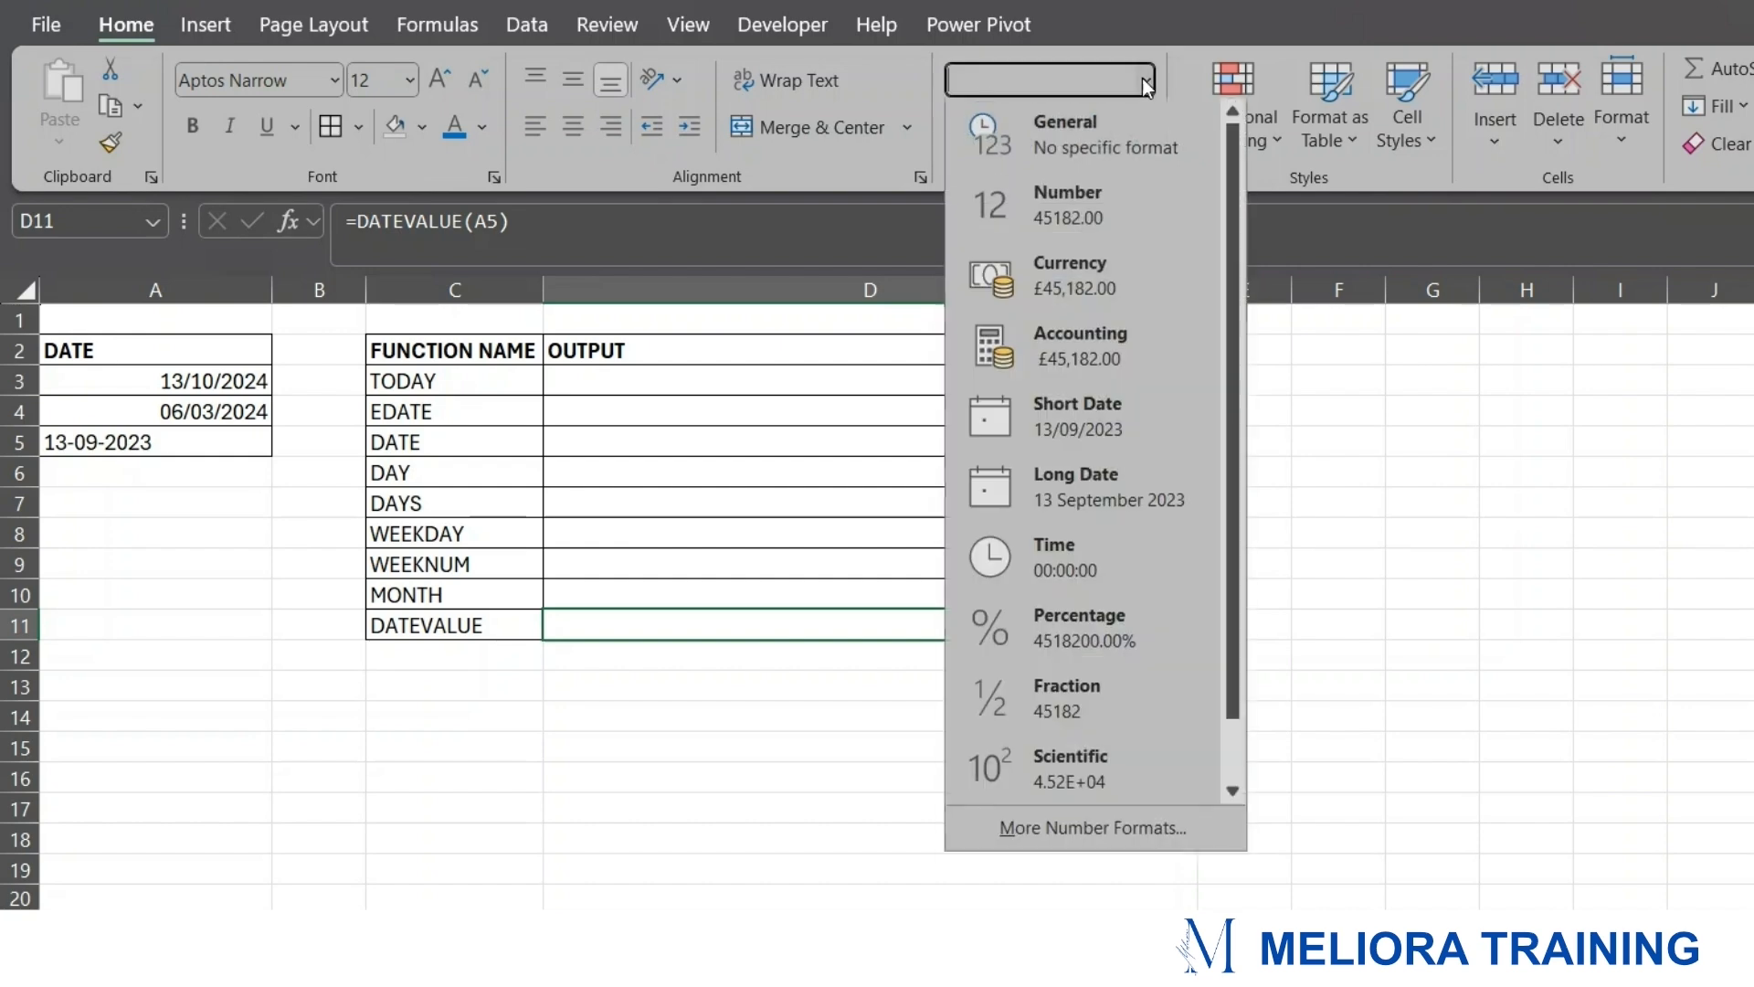
left_click(1096, 417)
left_click(1277, 660)
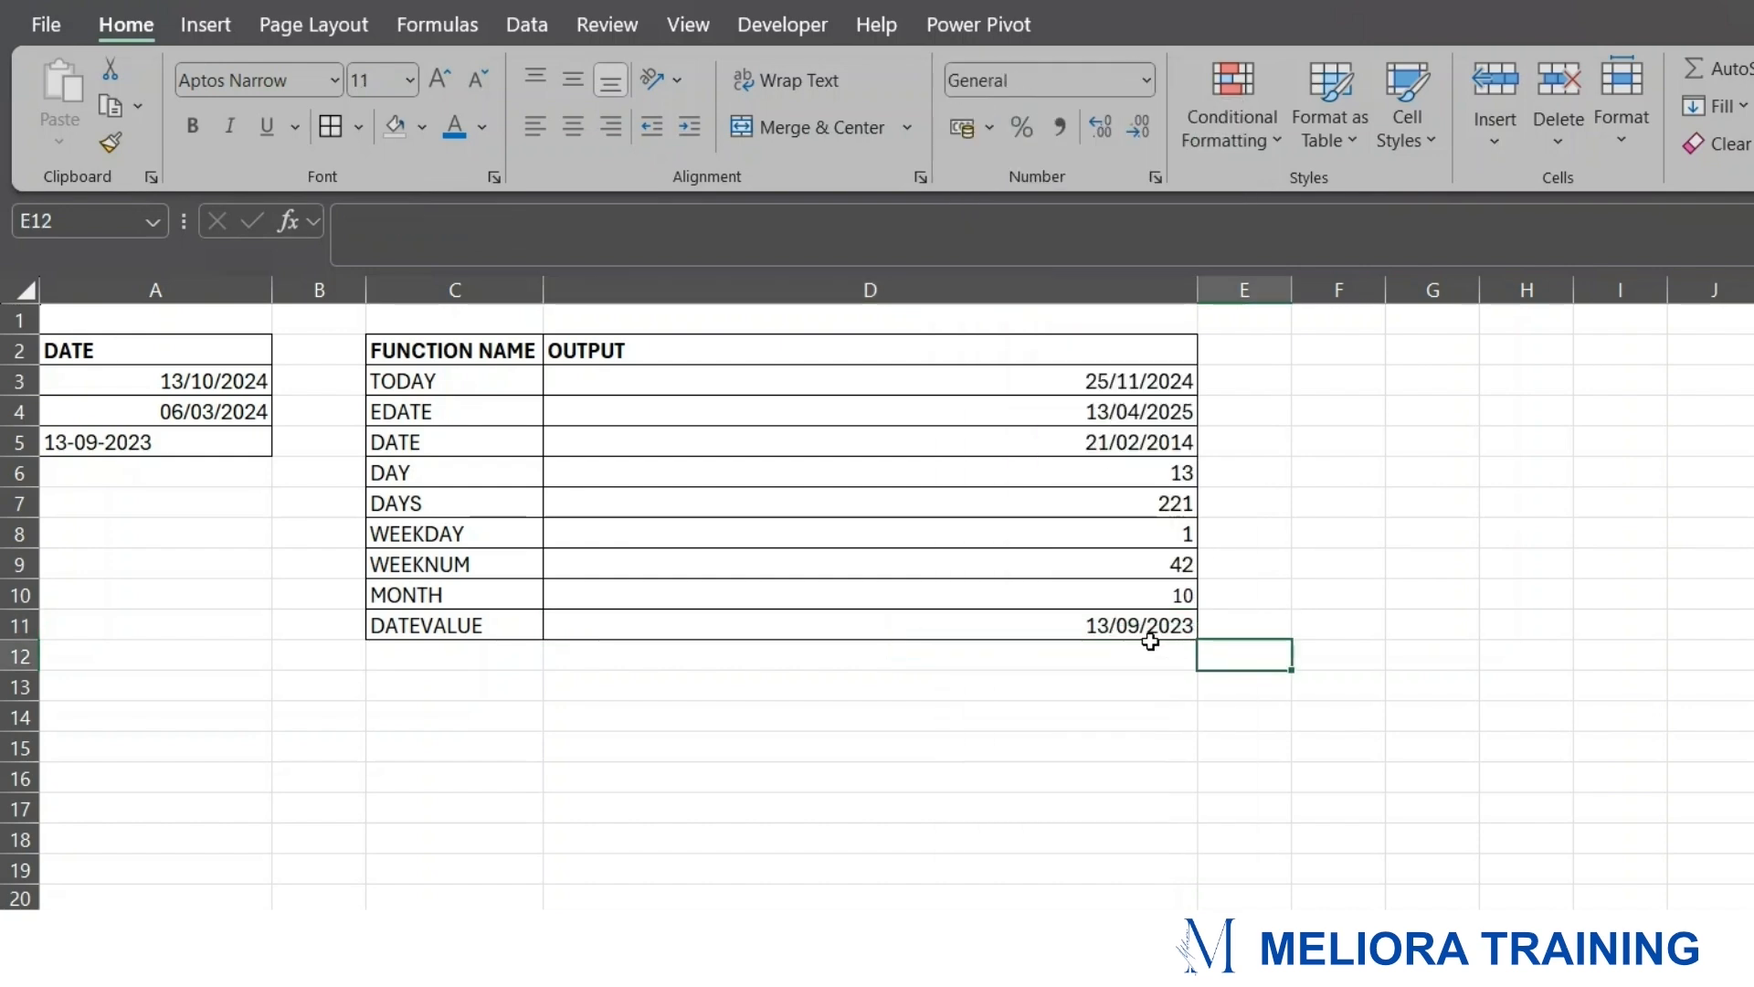
- Compare the formatted DATEVALUE result in D11 with the quoted text date in A5
left_click(1149, 633)
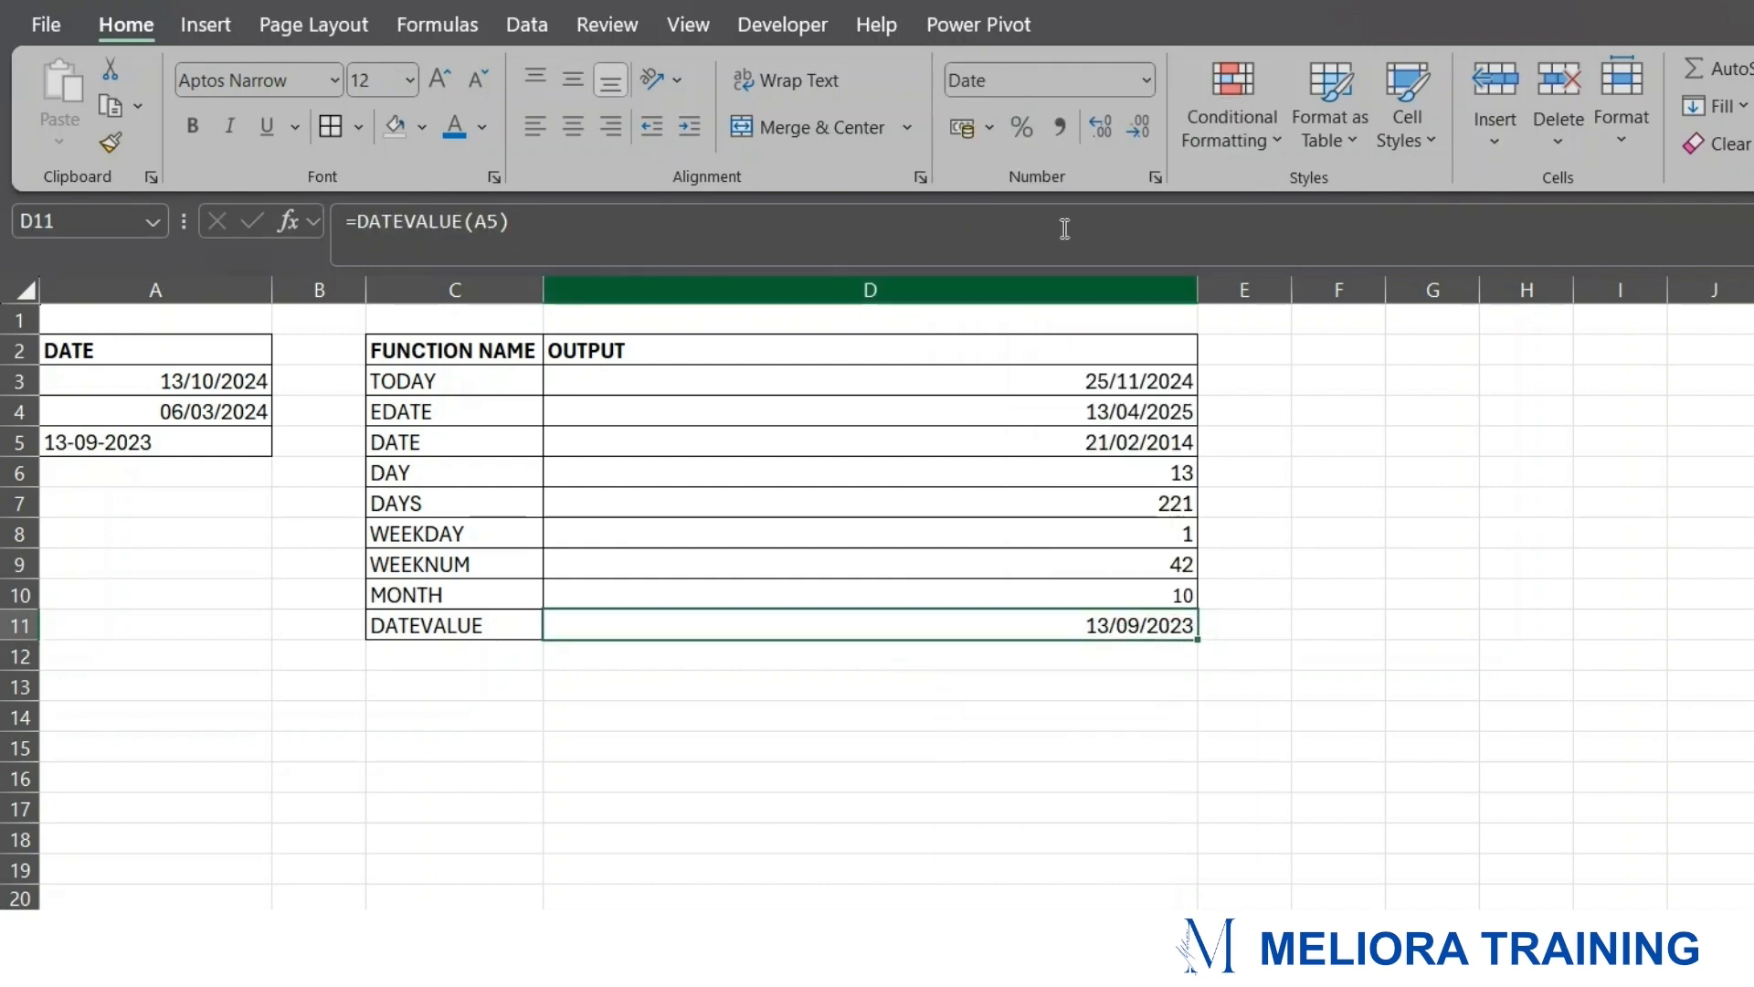
left_click(1337, 625)
left_click(87, 442)
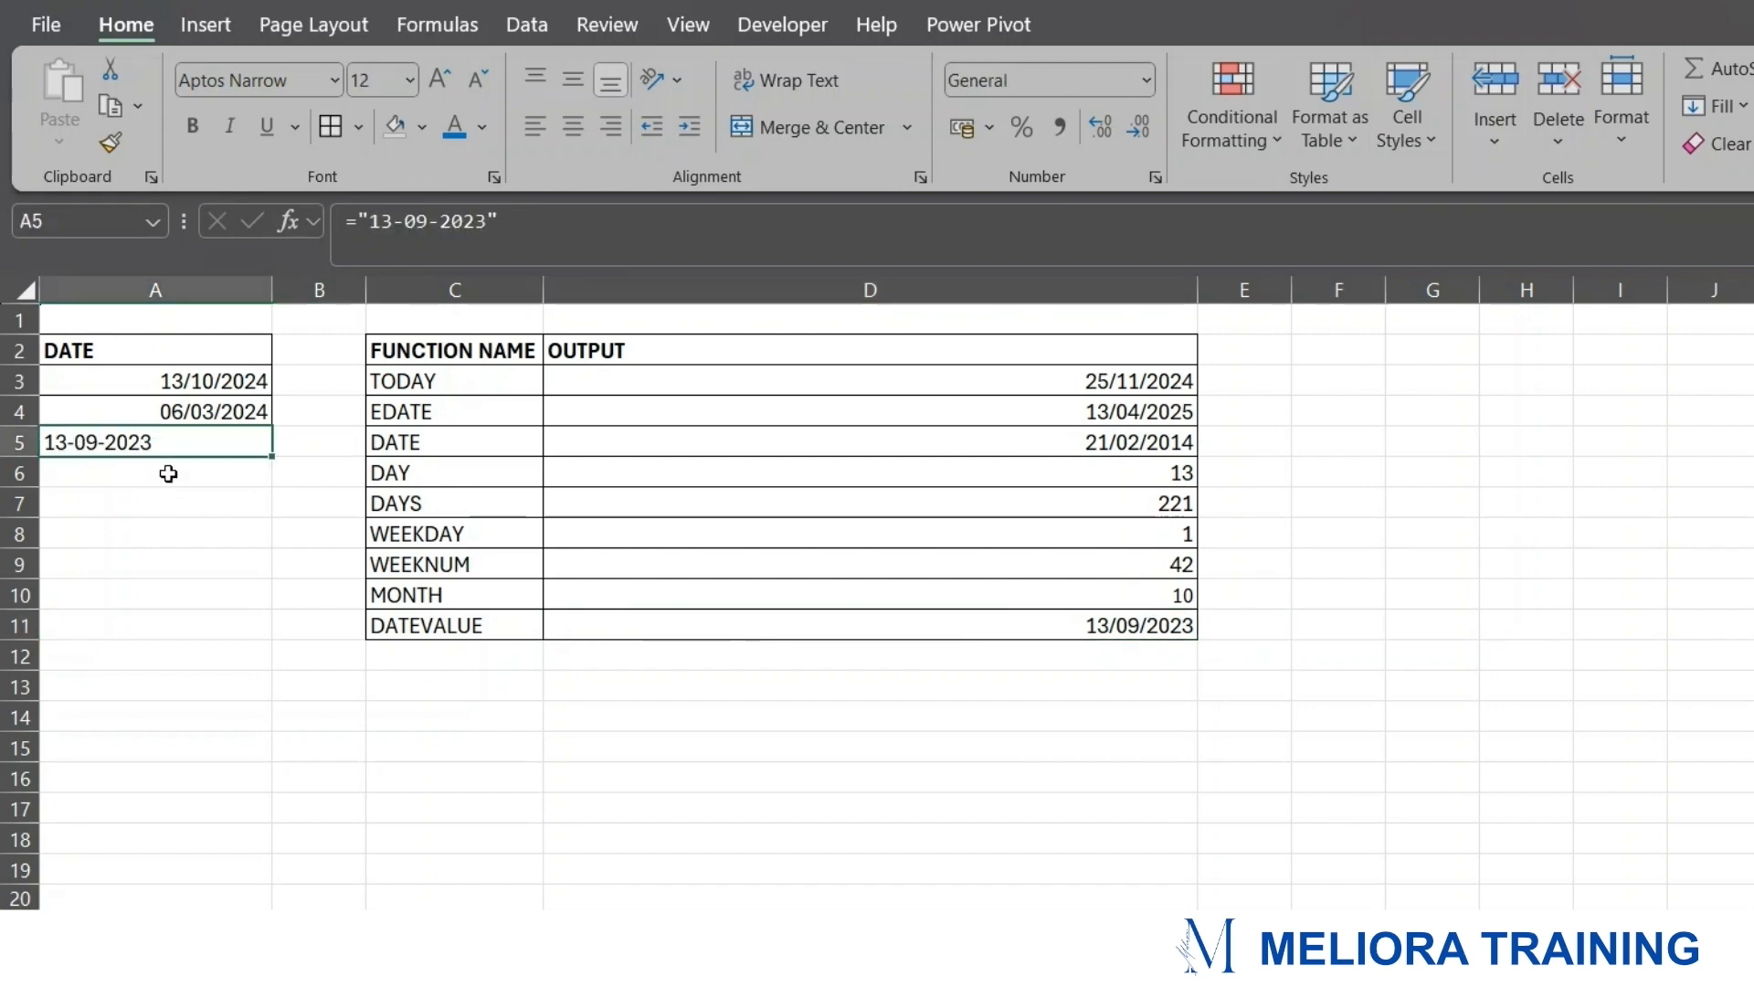
left_click(1126, 639)
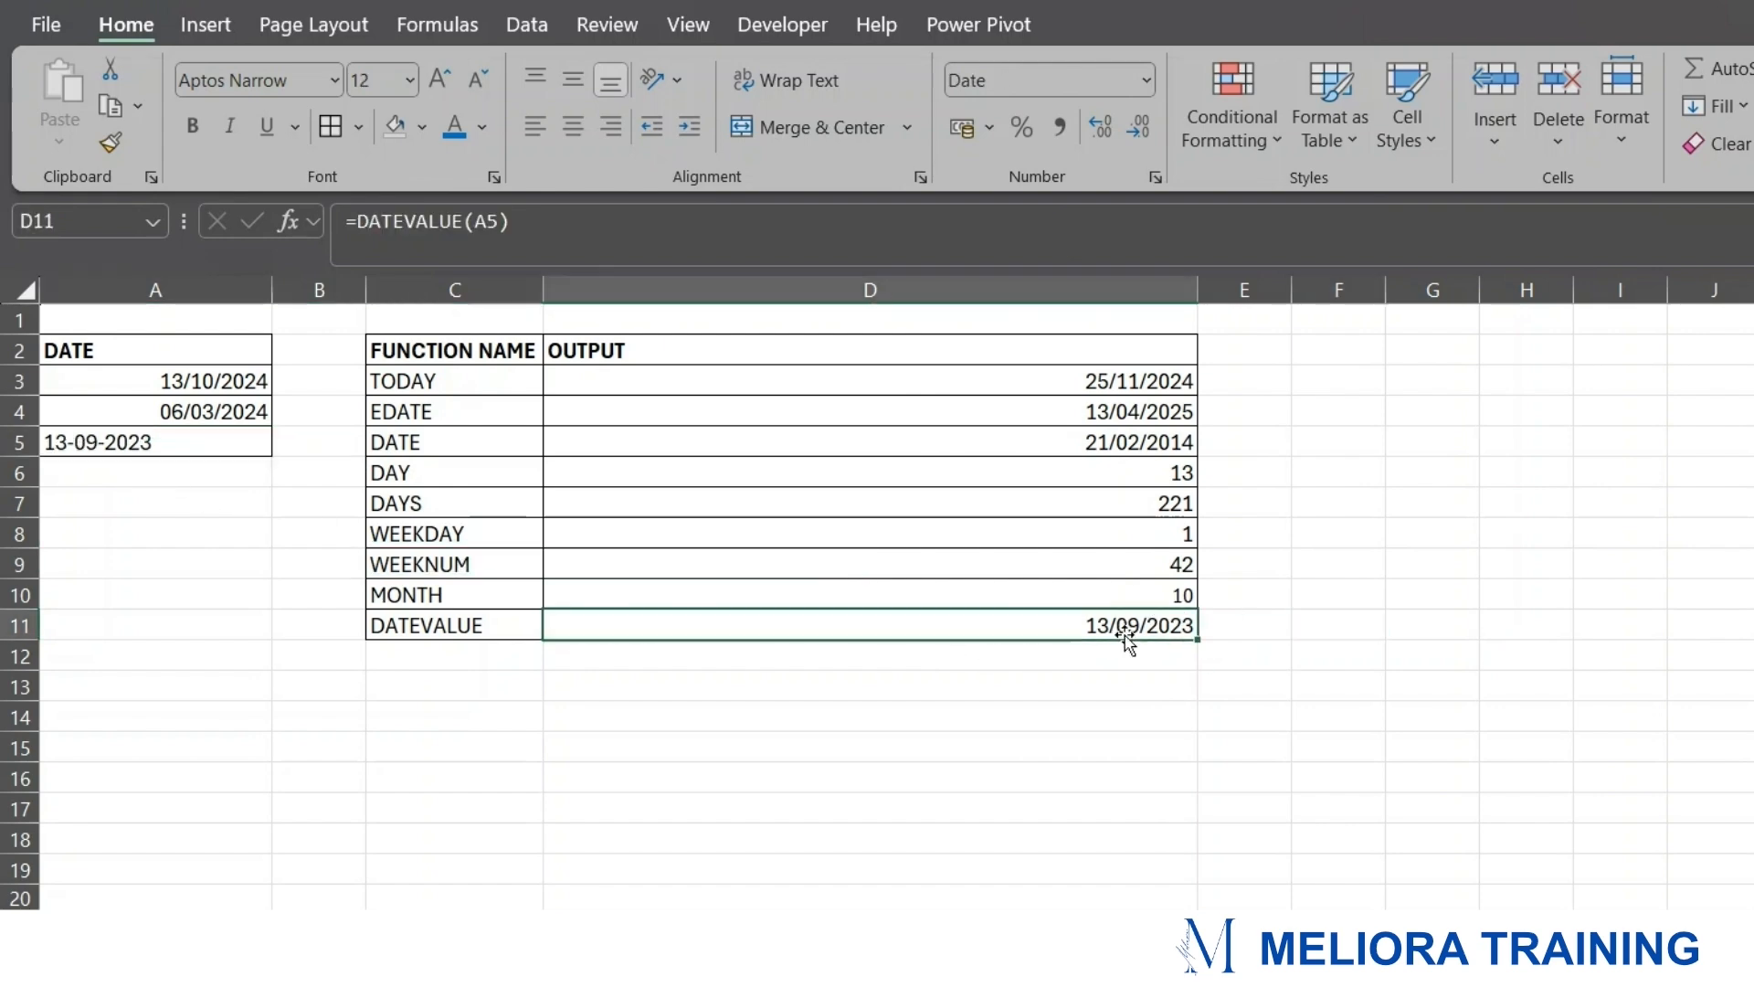
left_click(110, 449)
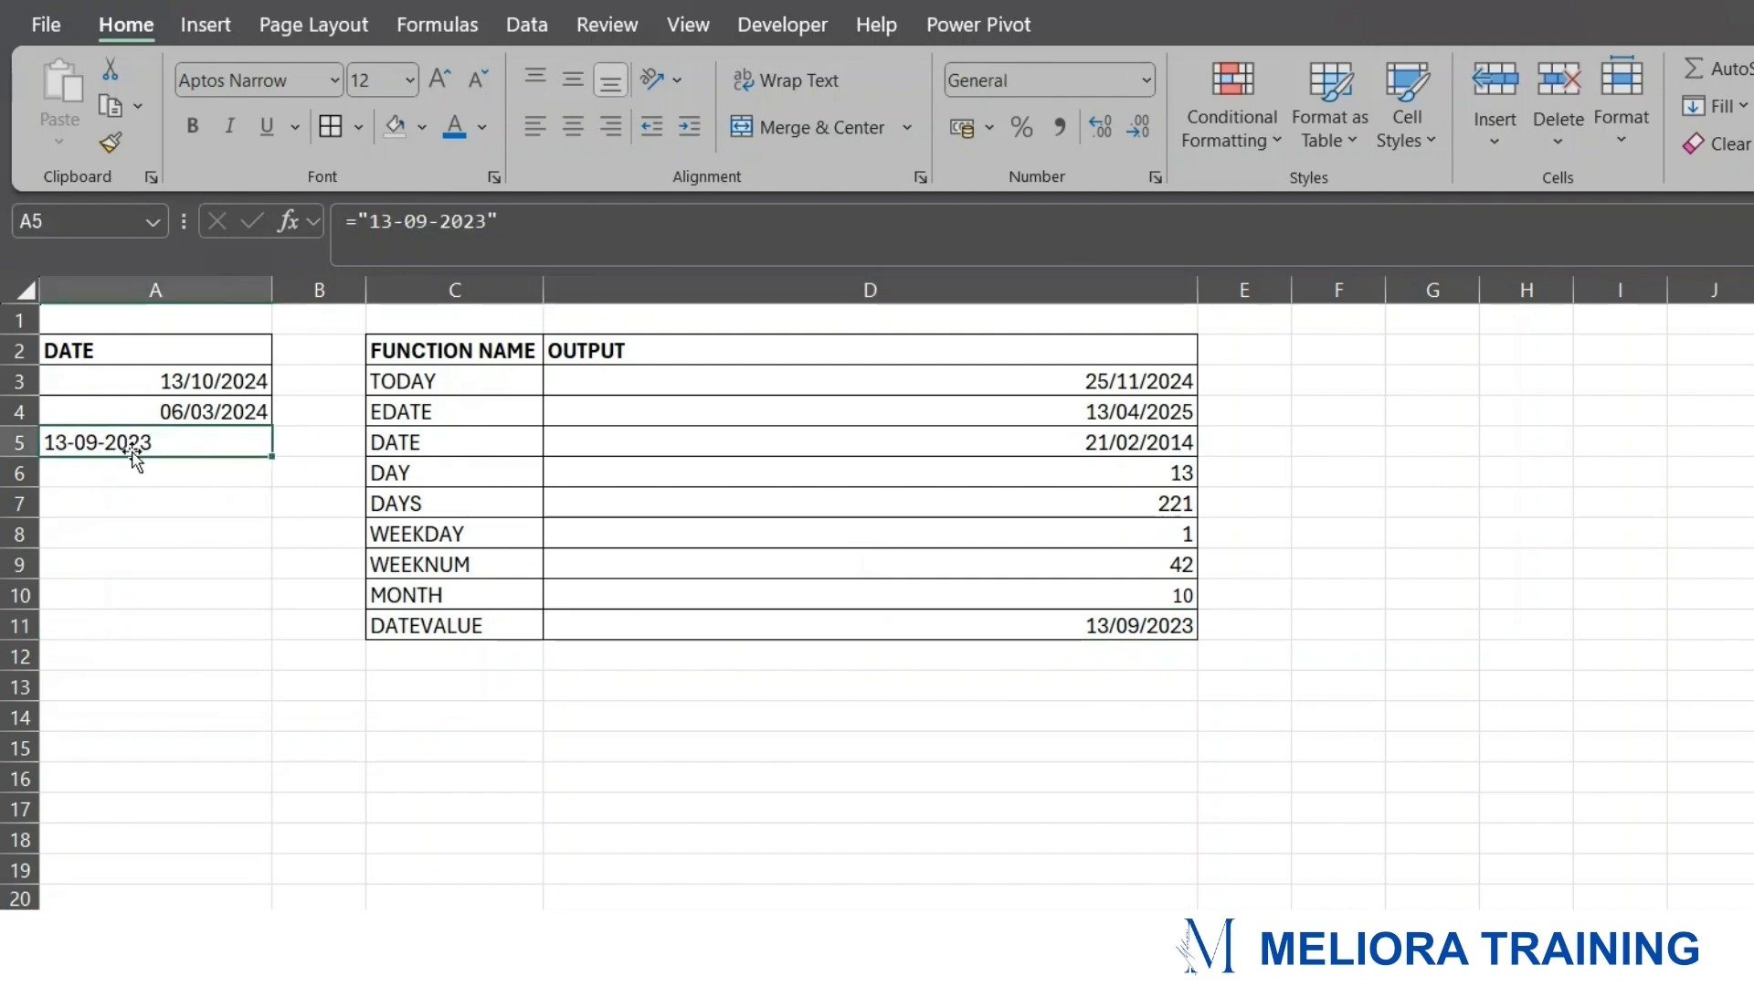
left_click(1113, 712)
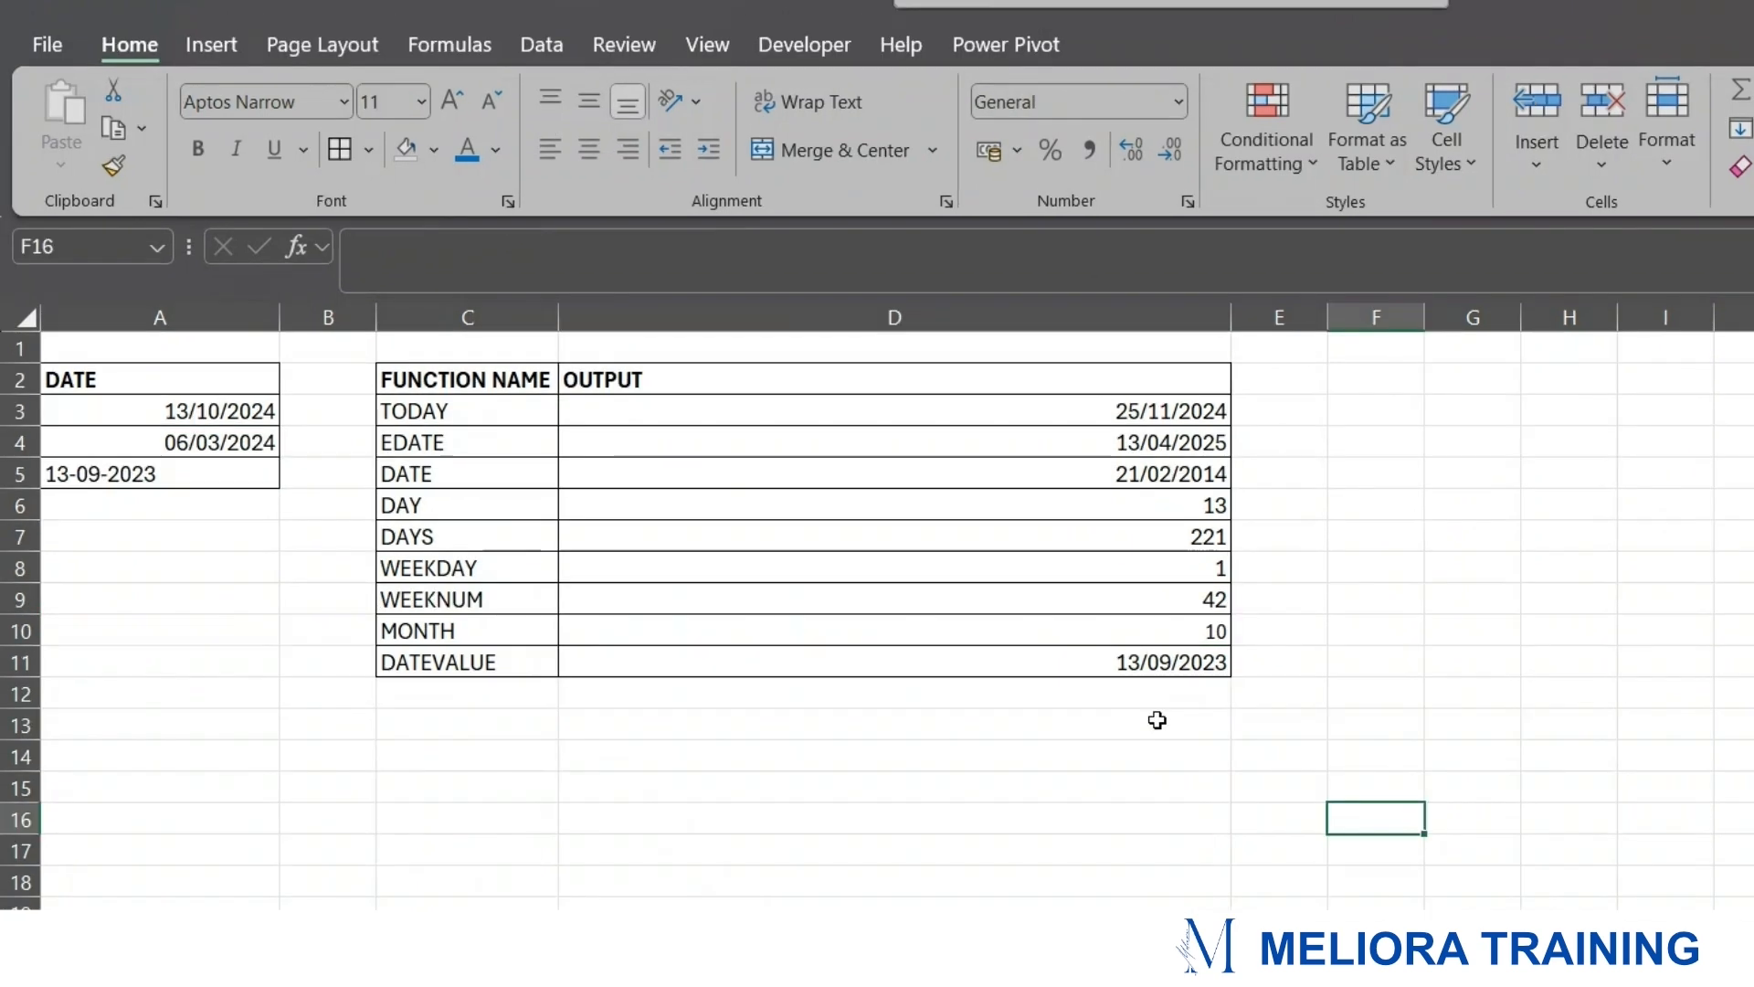
- Add the function name WORKDAY in C12, below DATEVALUE
left_click(446, 701)
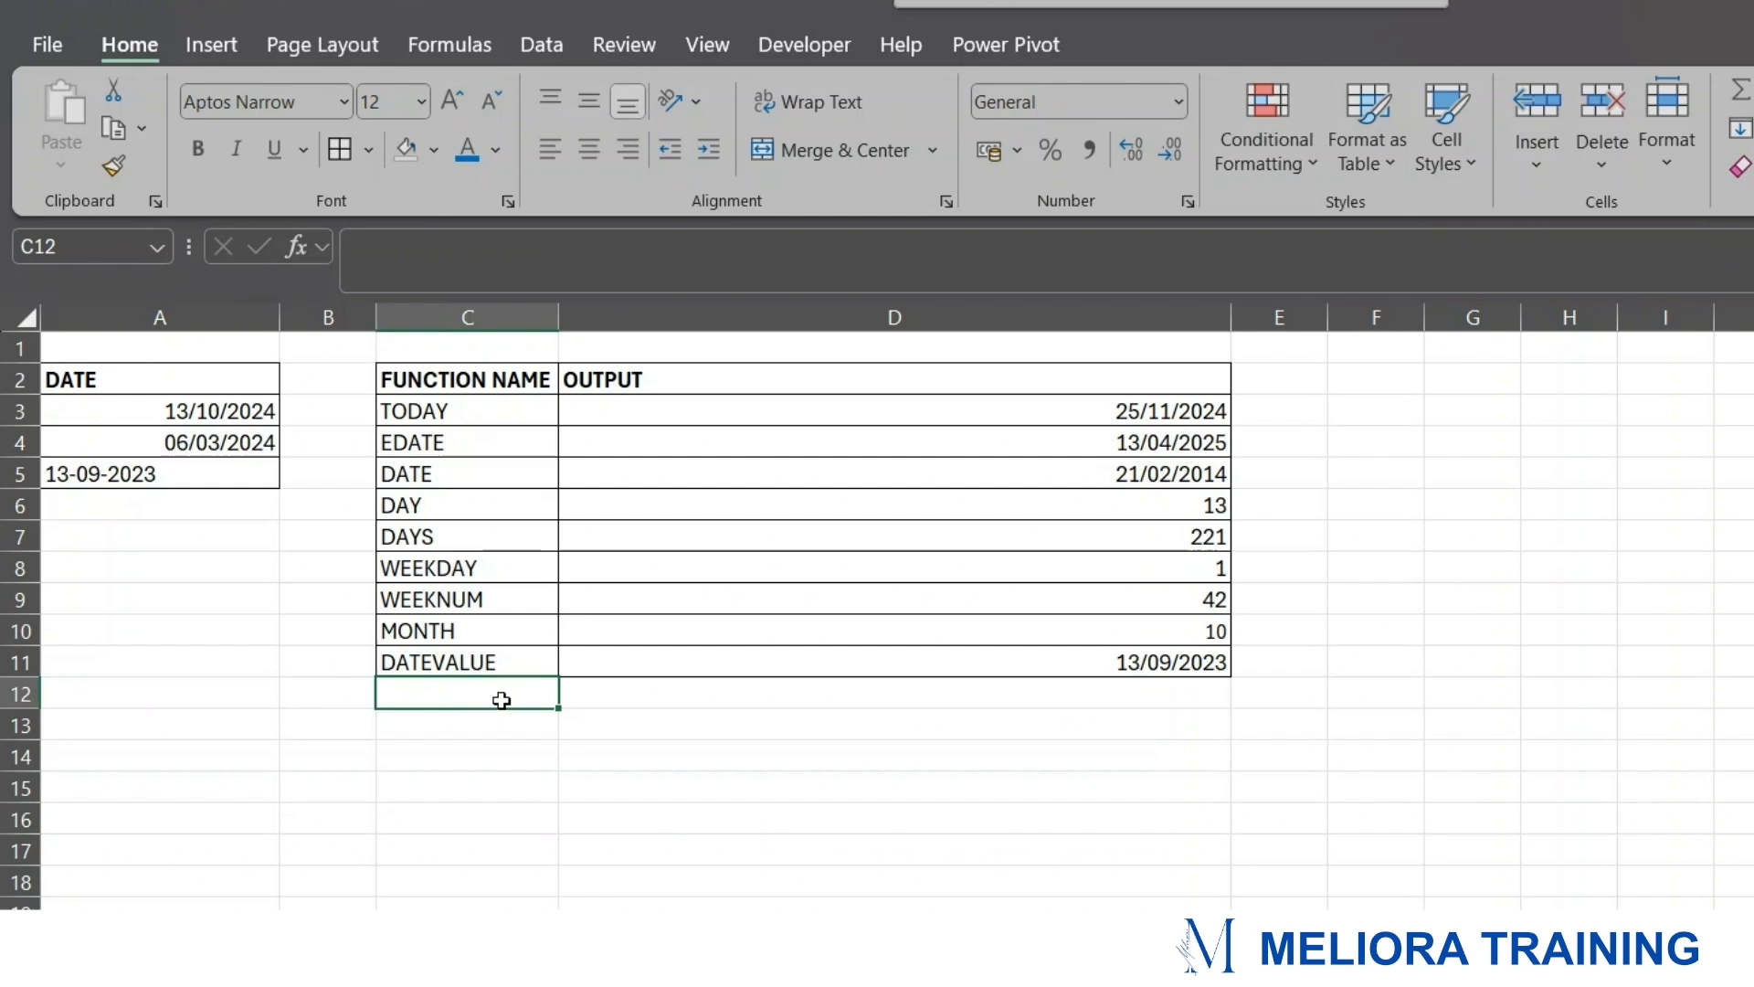
type("WOR")
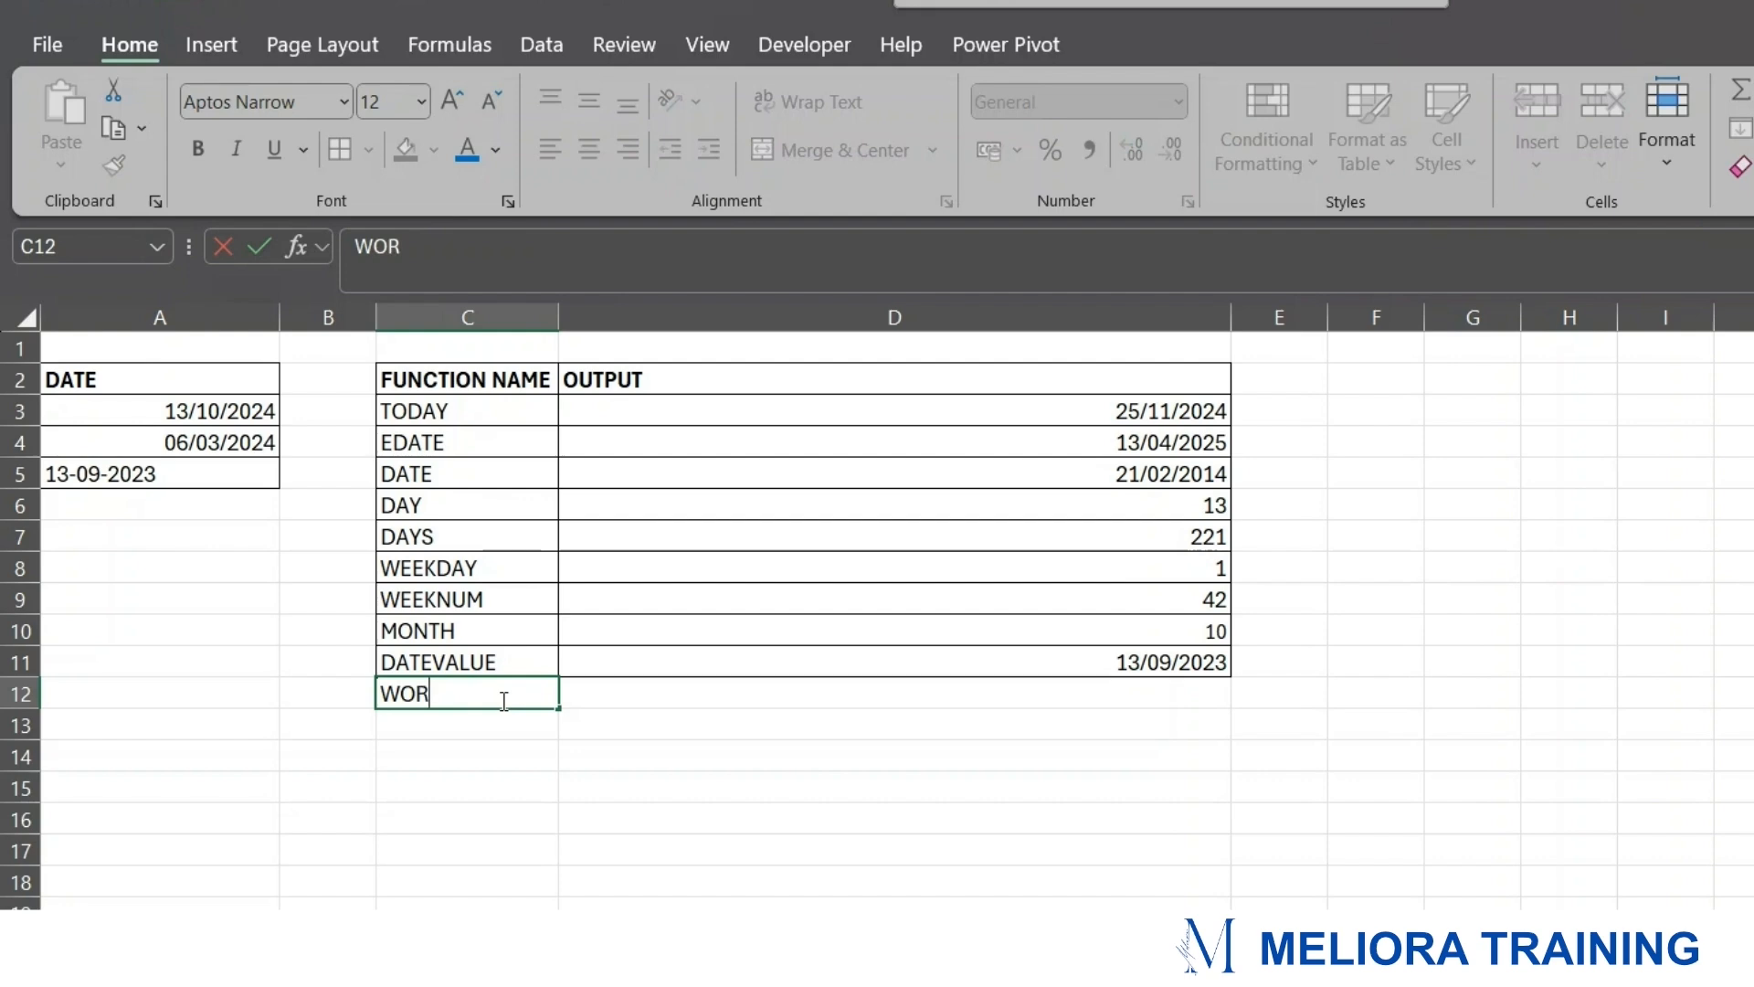
type("KDAY")
- In the WORKDAY output cell D12, calculate the date 10 working days after the date in A3 with =WORKDAY(A3,10)
left_click(626, 688)
type("=WORK")
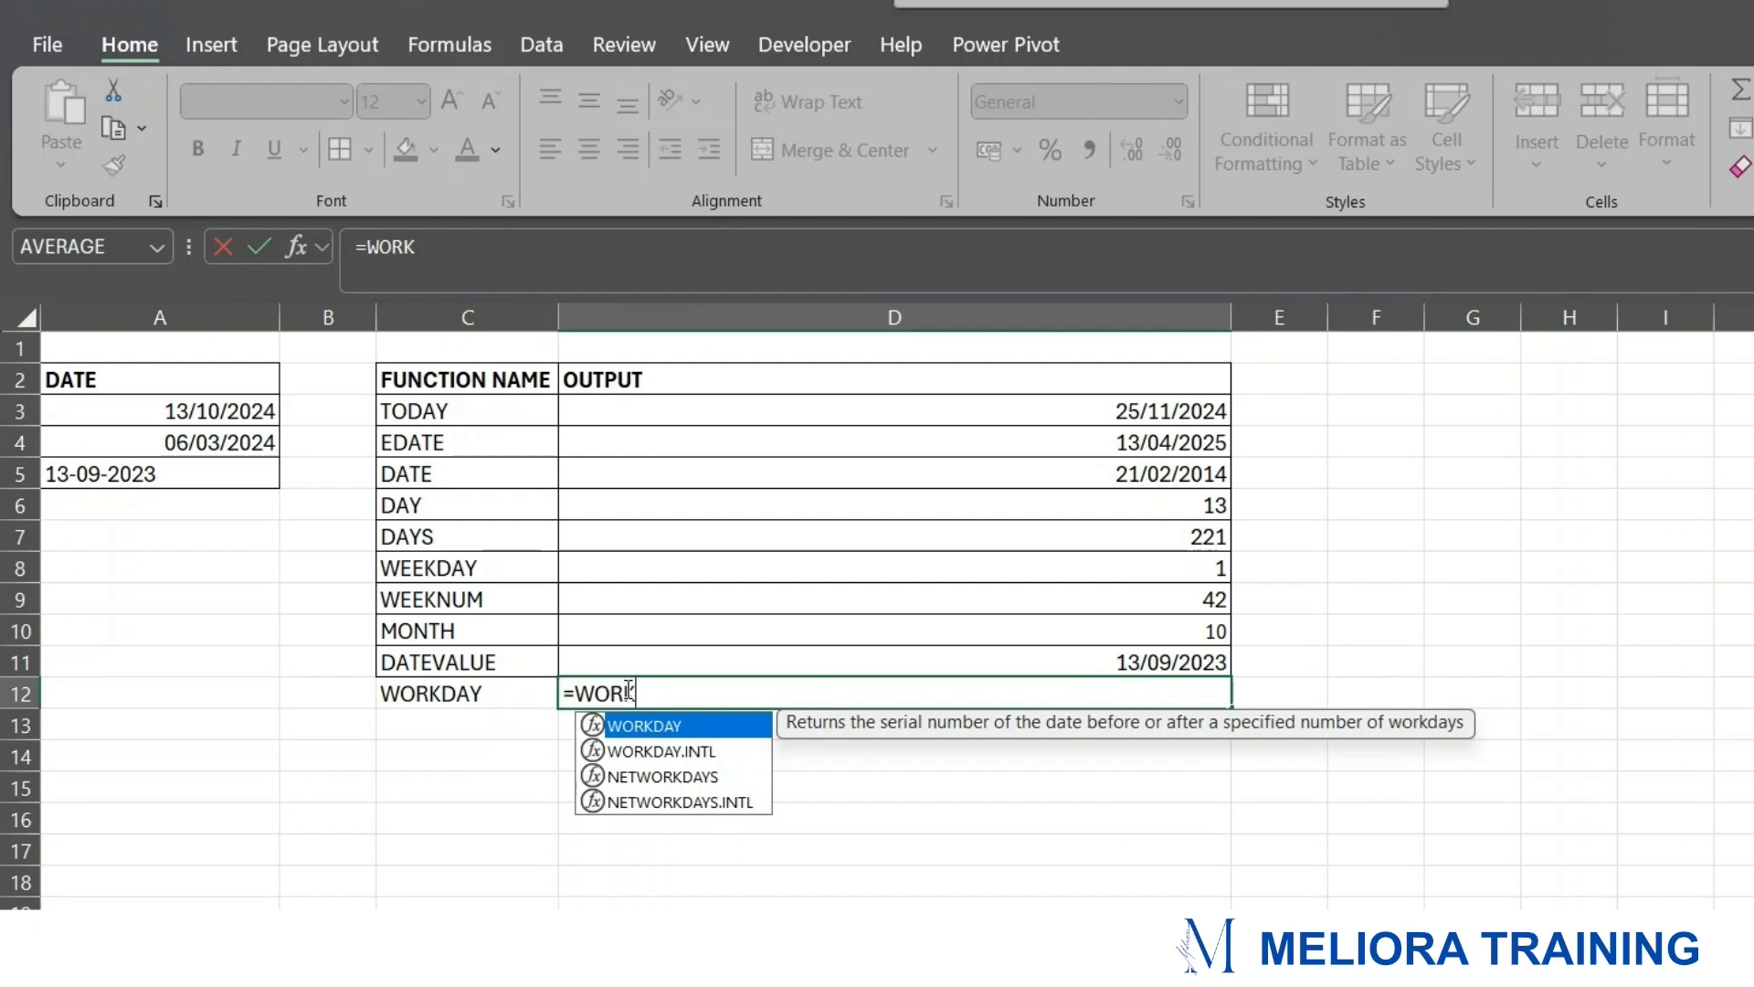
key("Tab")
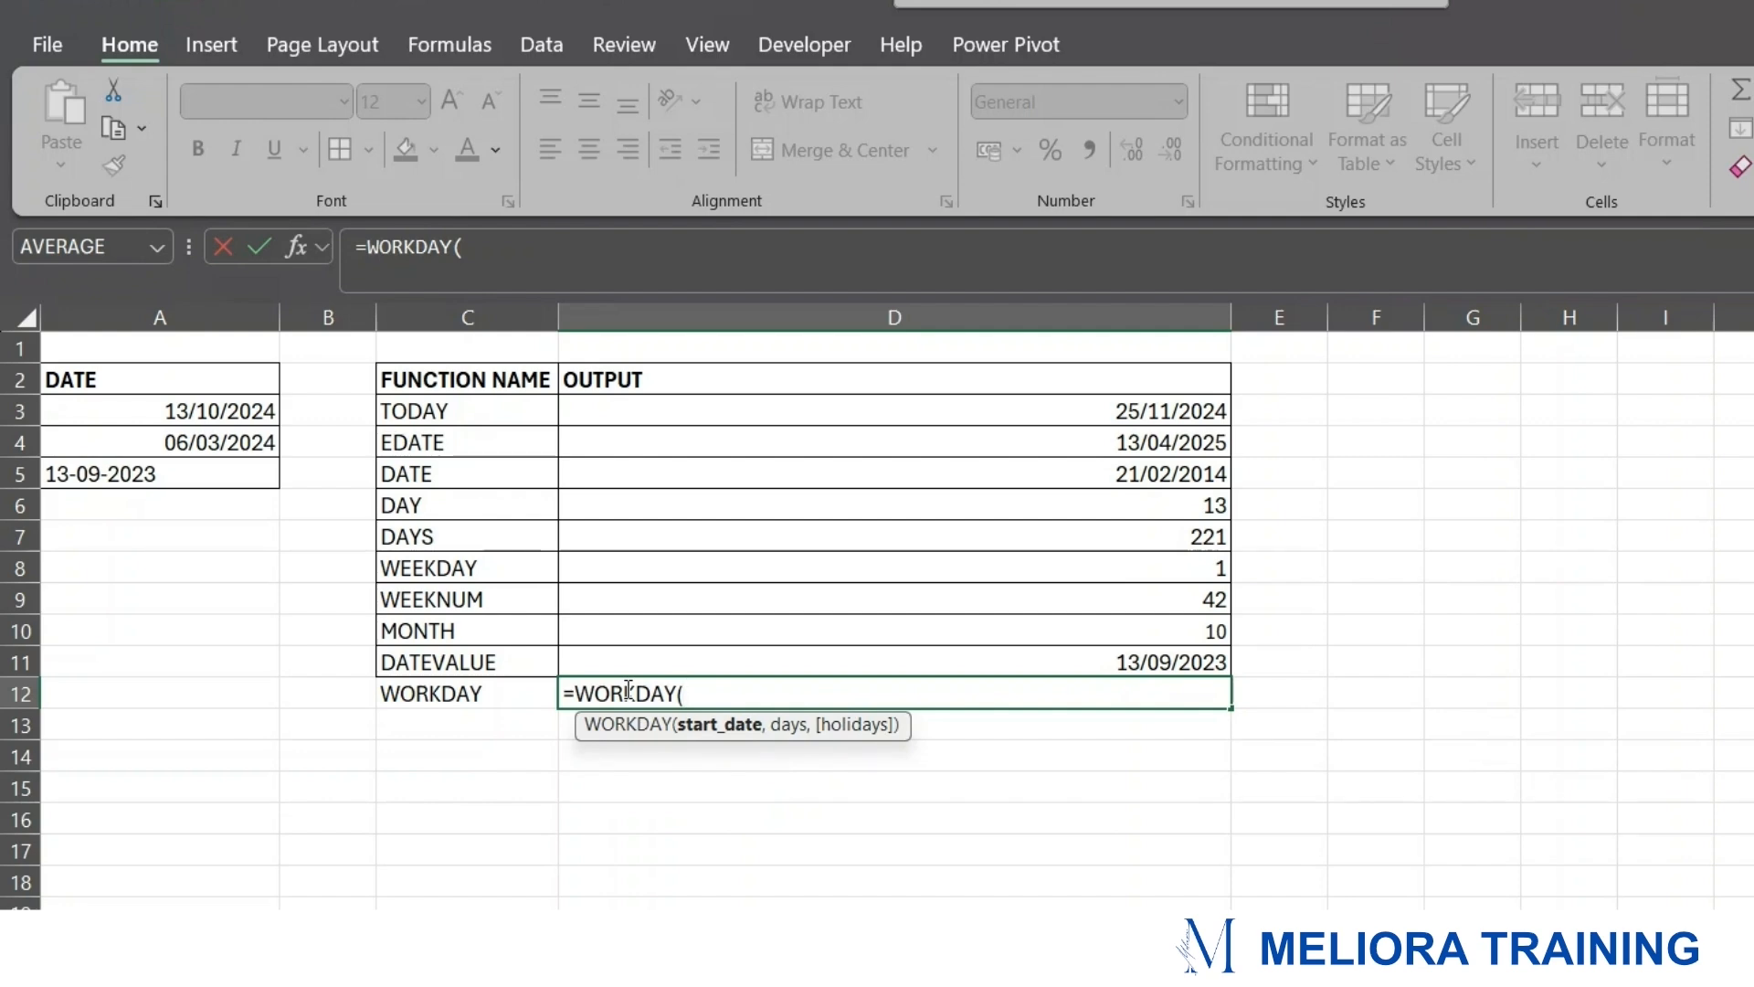
left_click(223, 412)
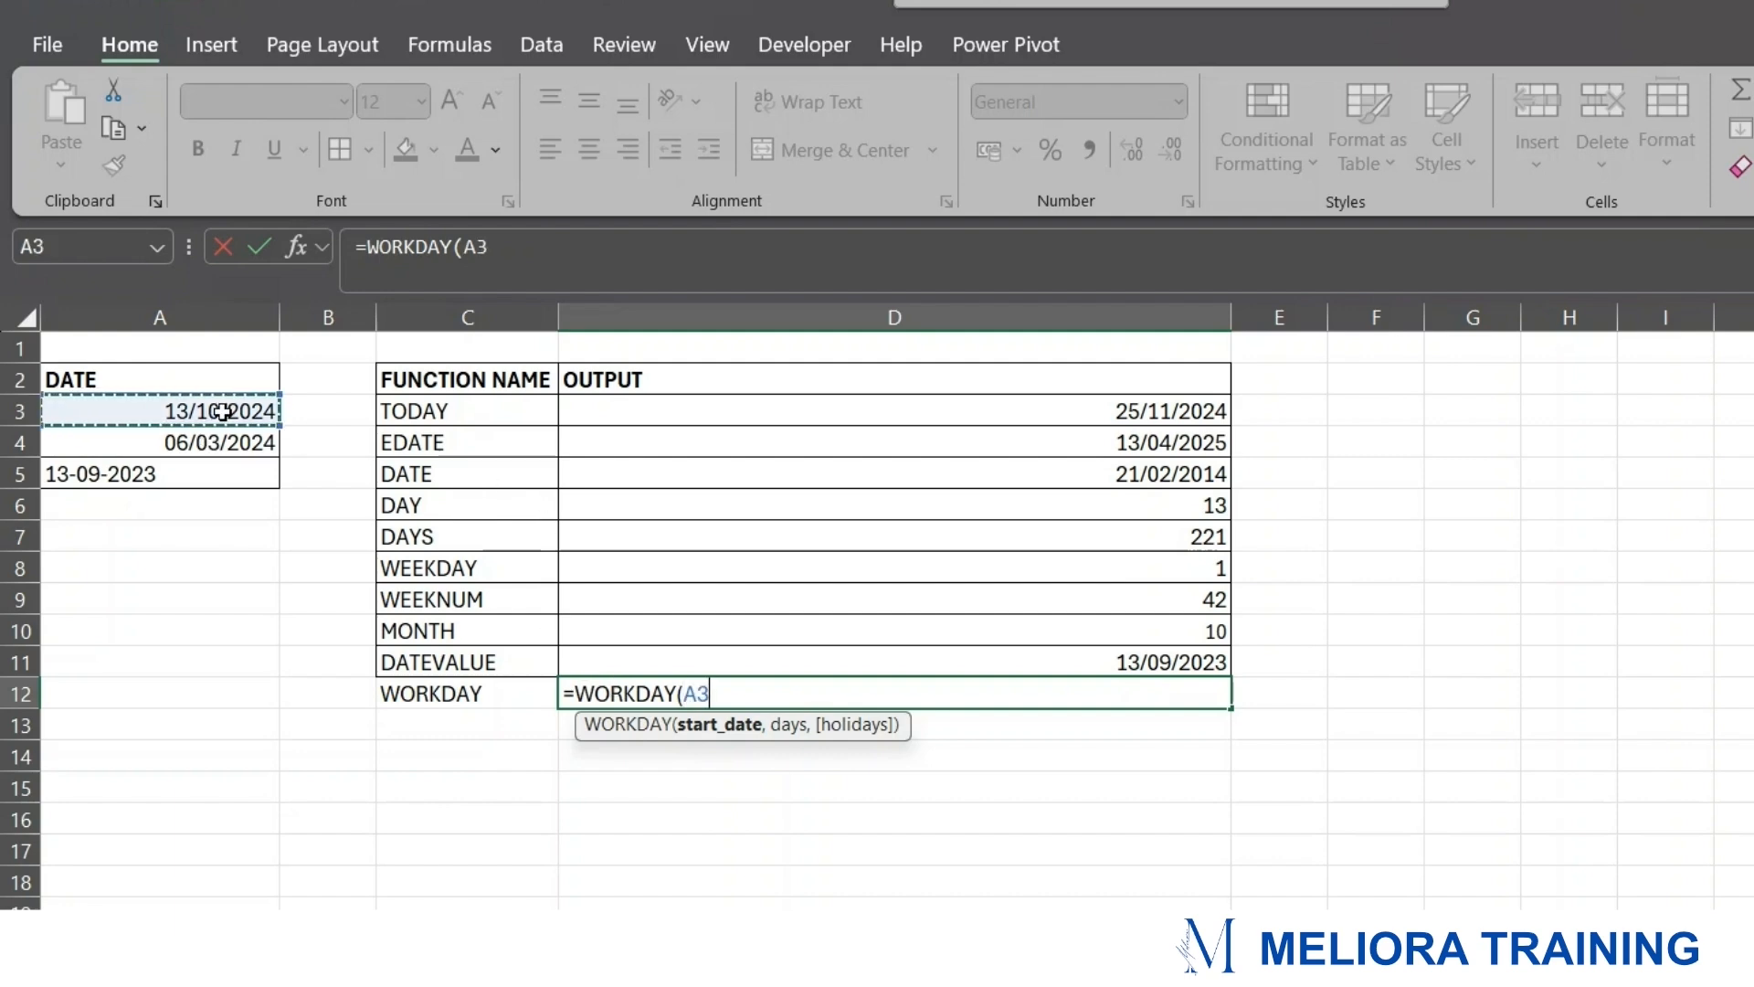
type(",")
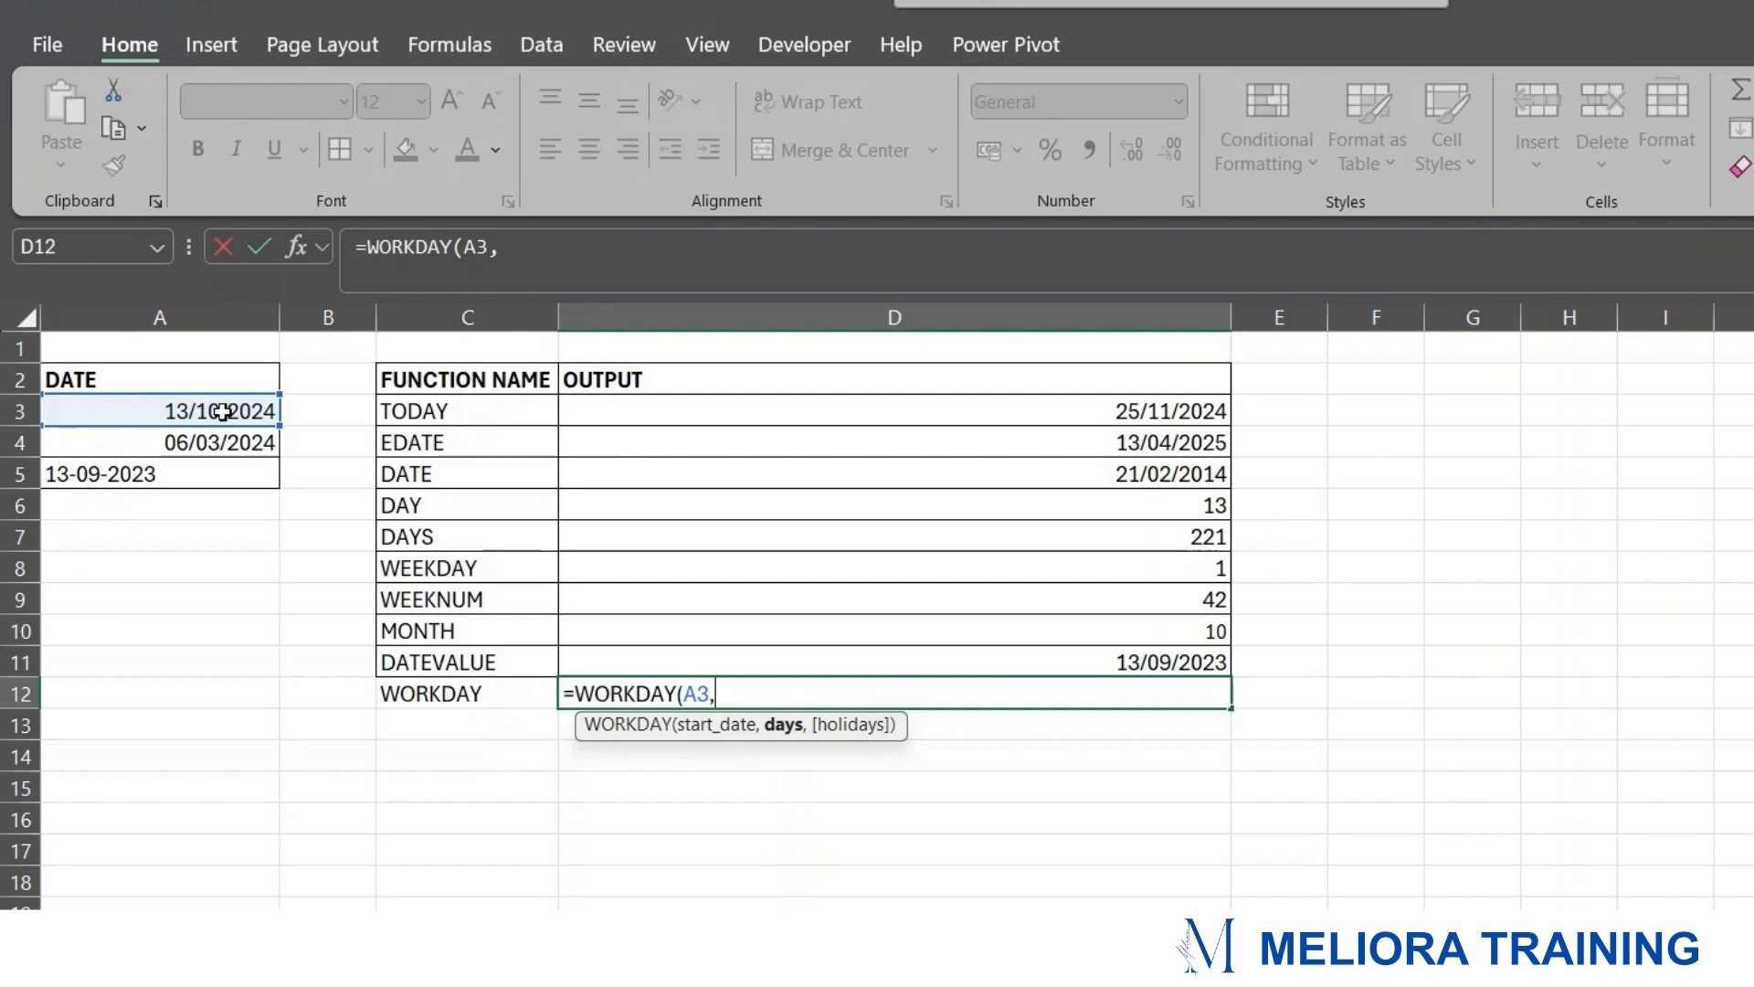
type("10)")
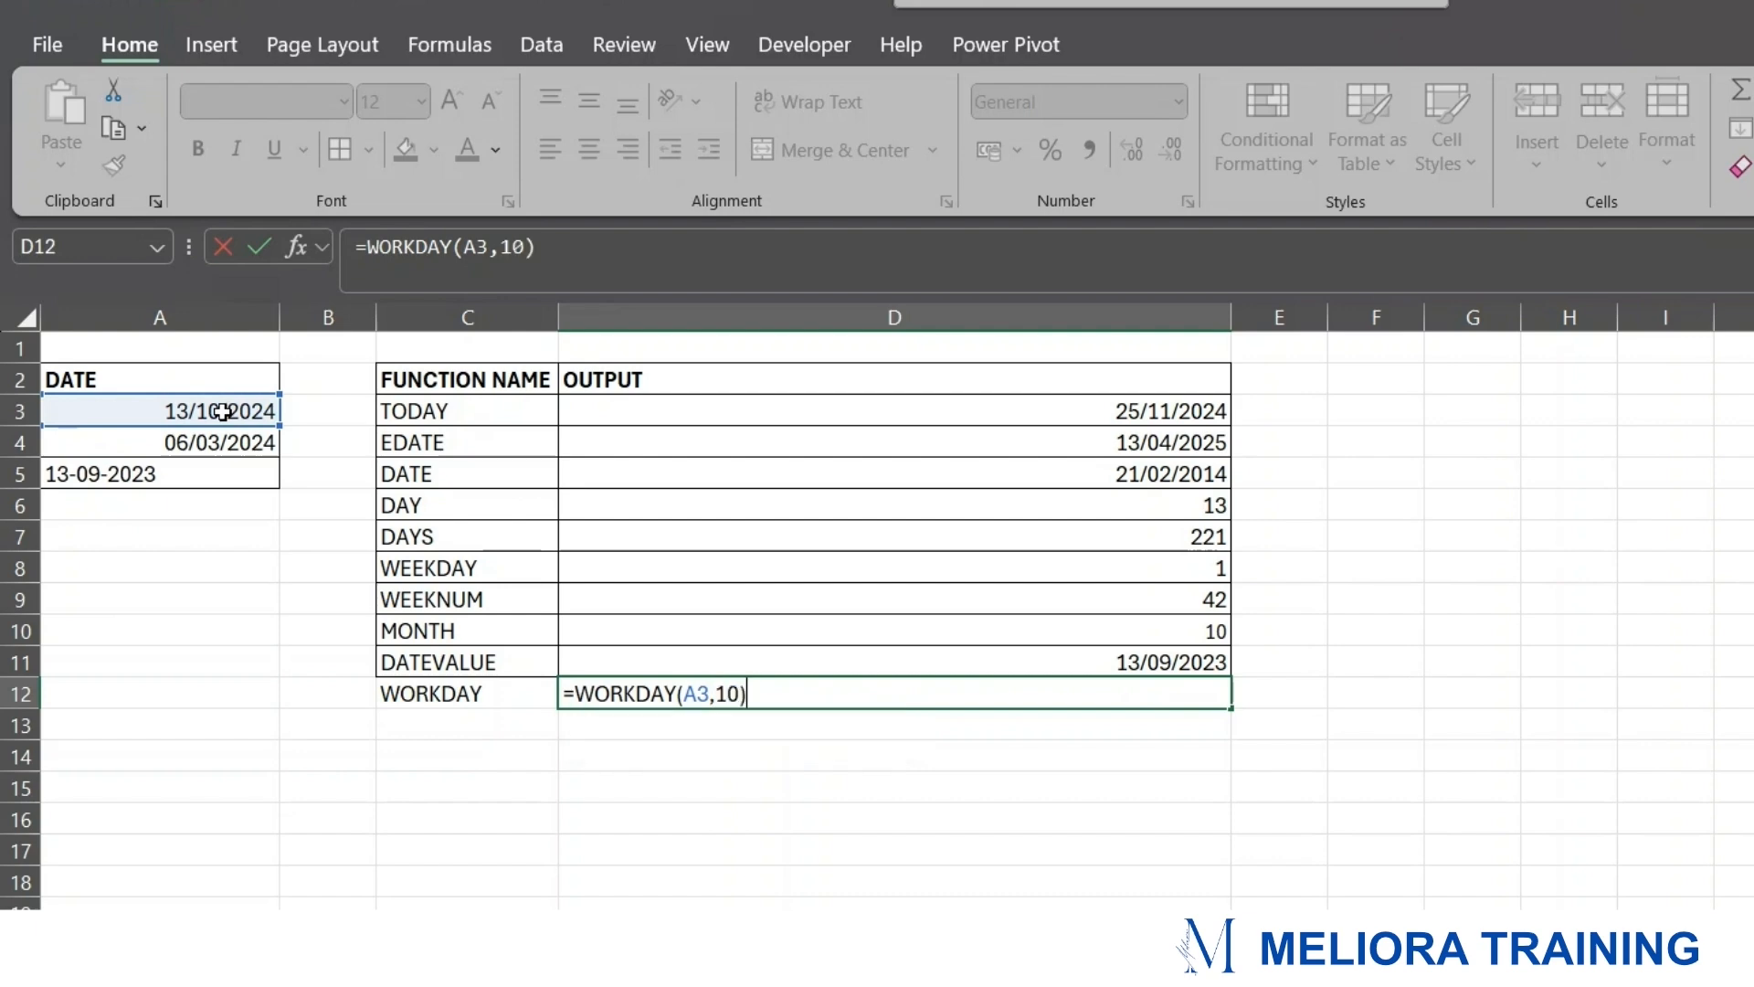
key("Return")
- Format the WORKDAY result in D12 as a Short Date and check it
left_click(1116, 694)
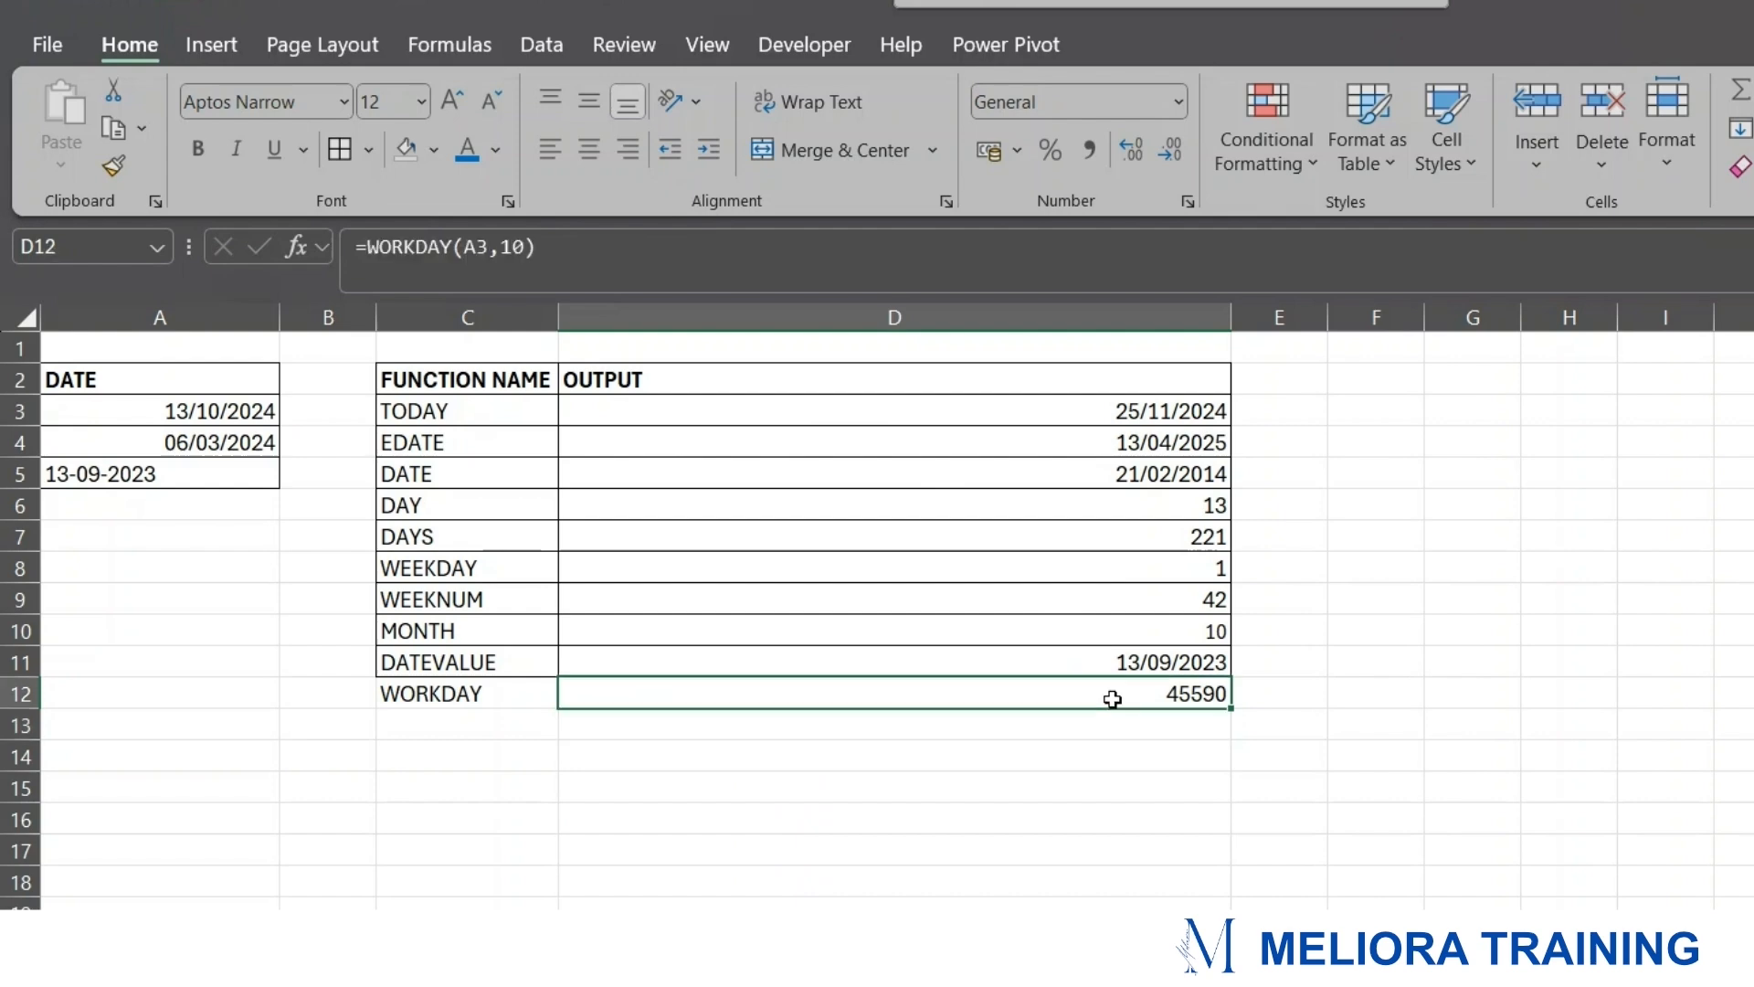
left_click(1178, 103)
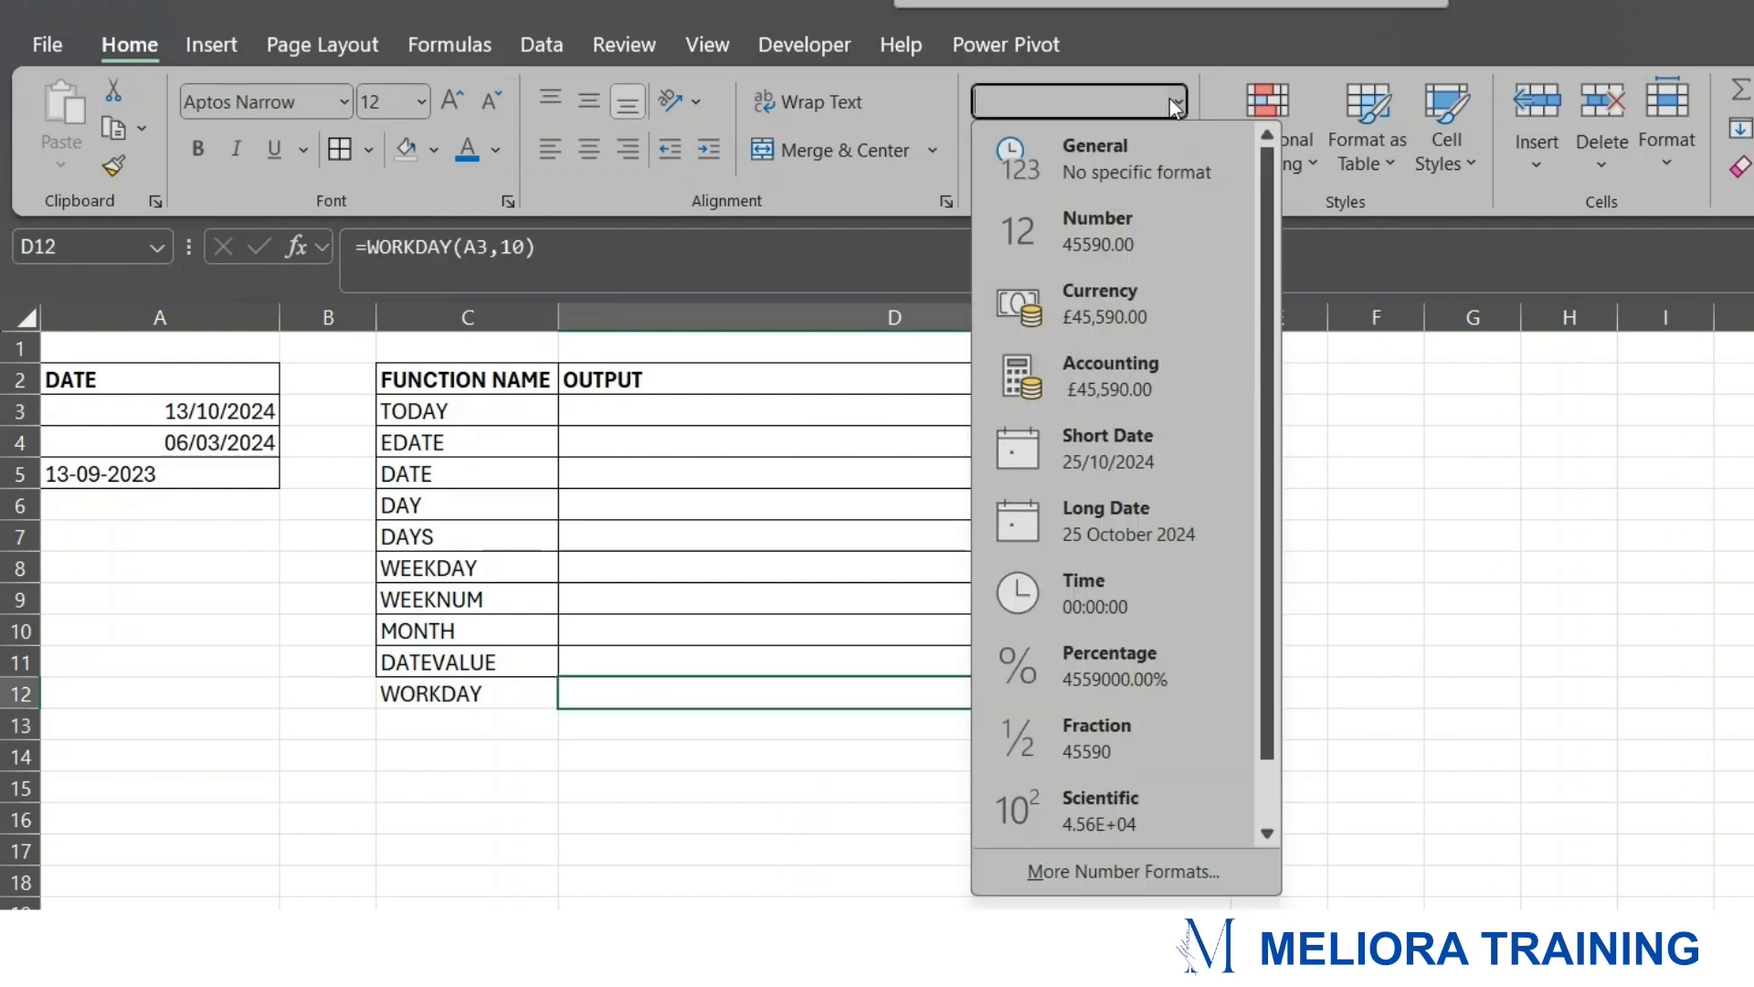
left_click(1187, 454)
left_click(1539, 700)
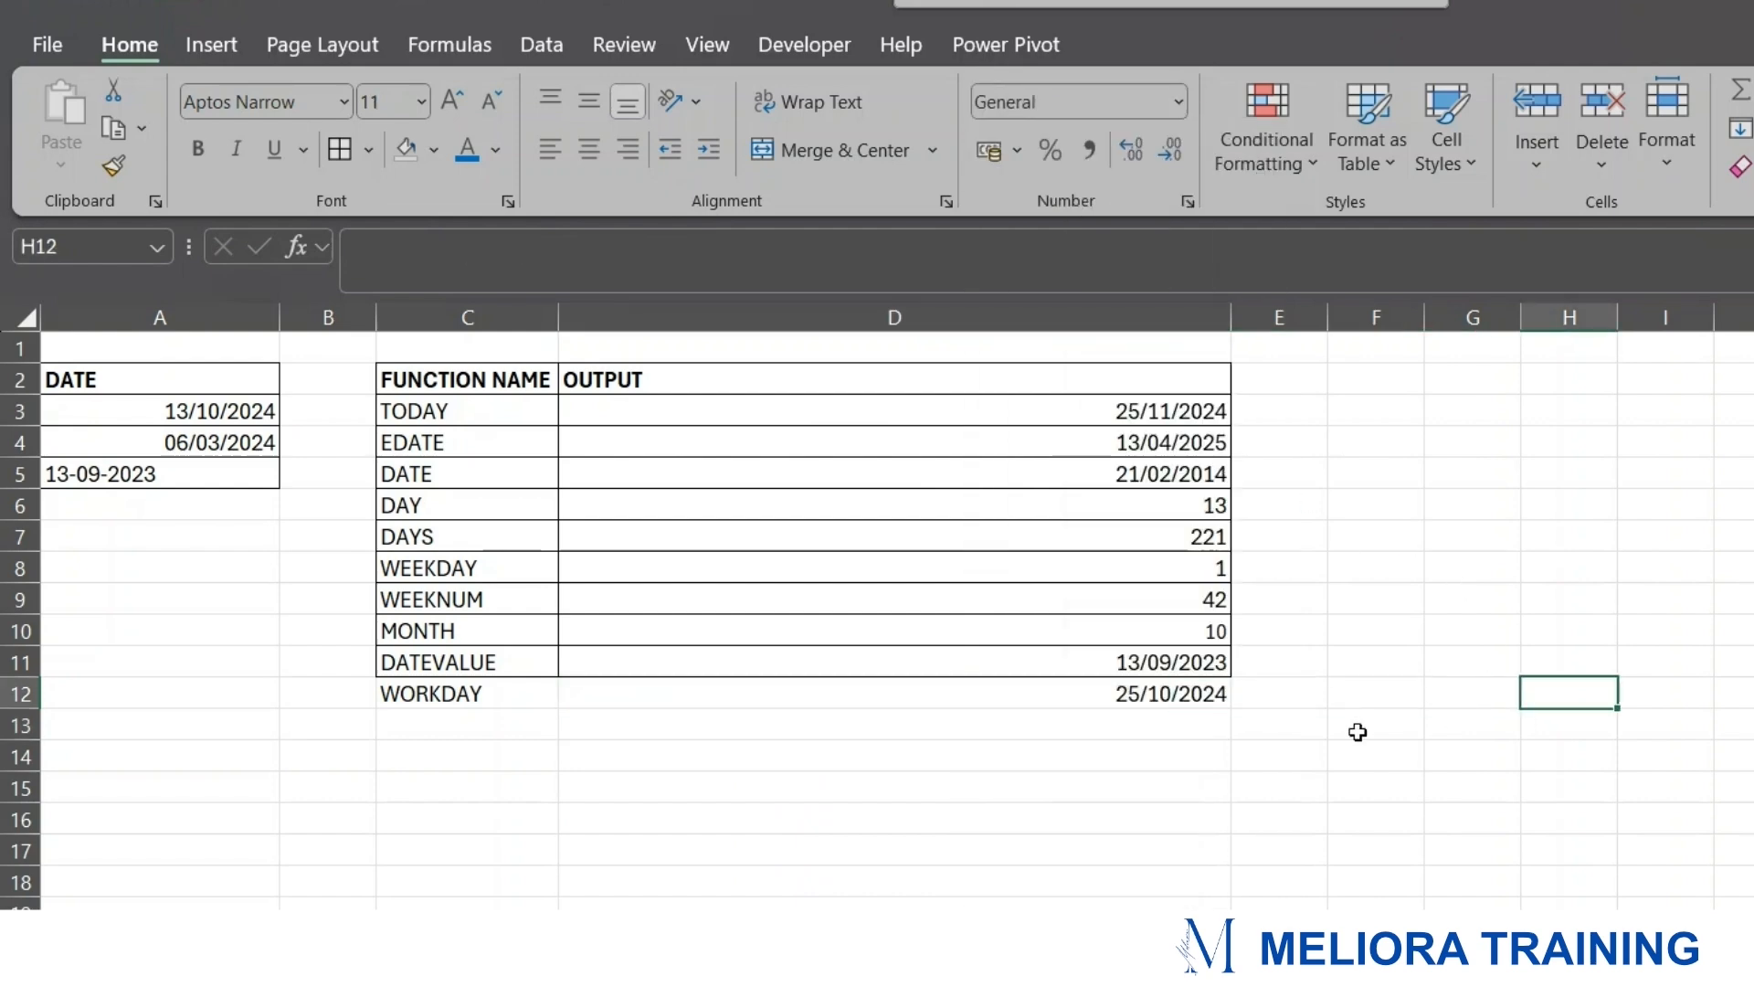
left_click(1149, 699)
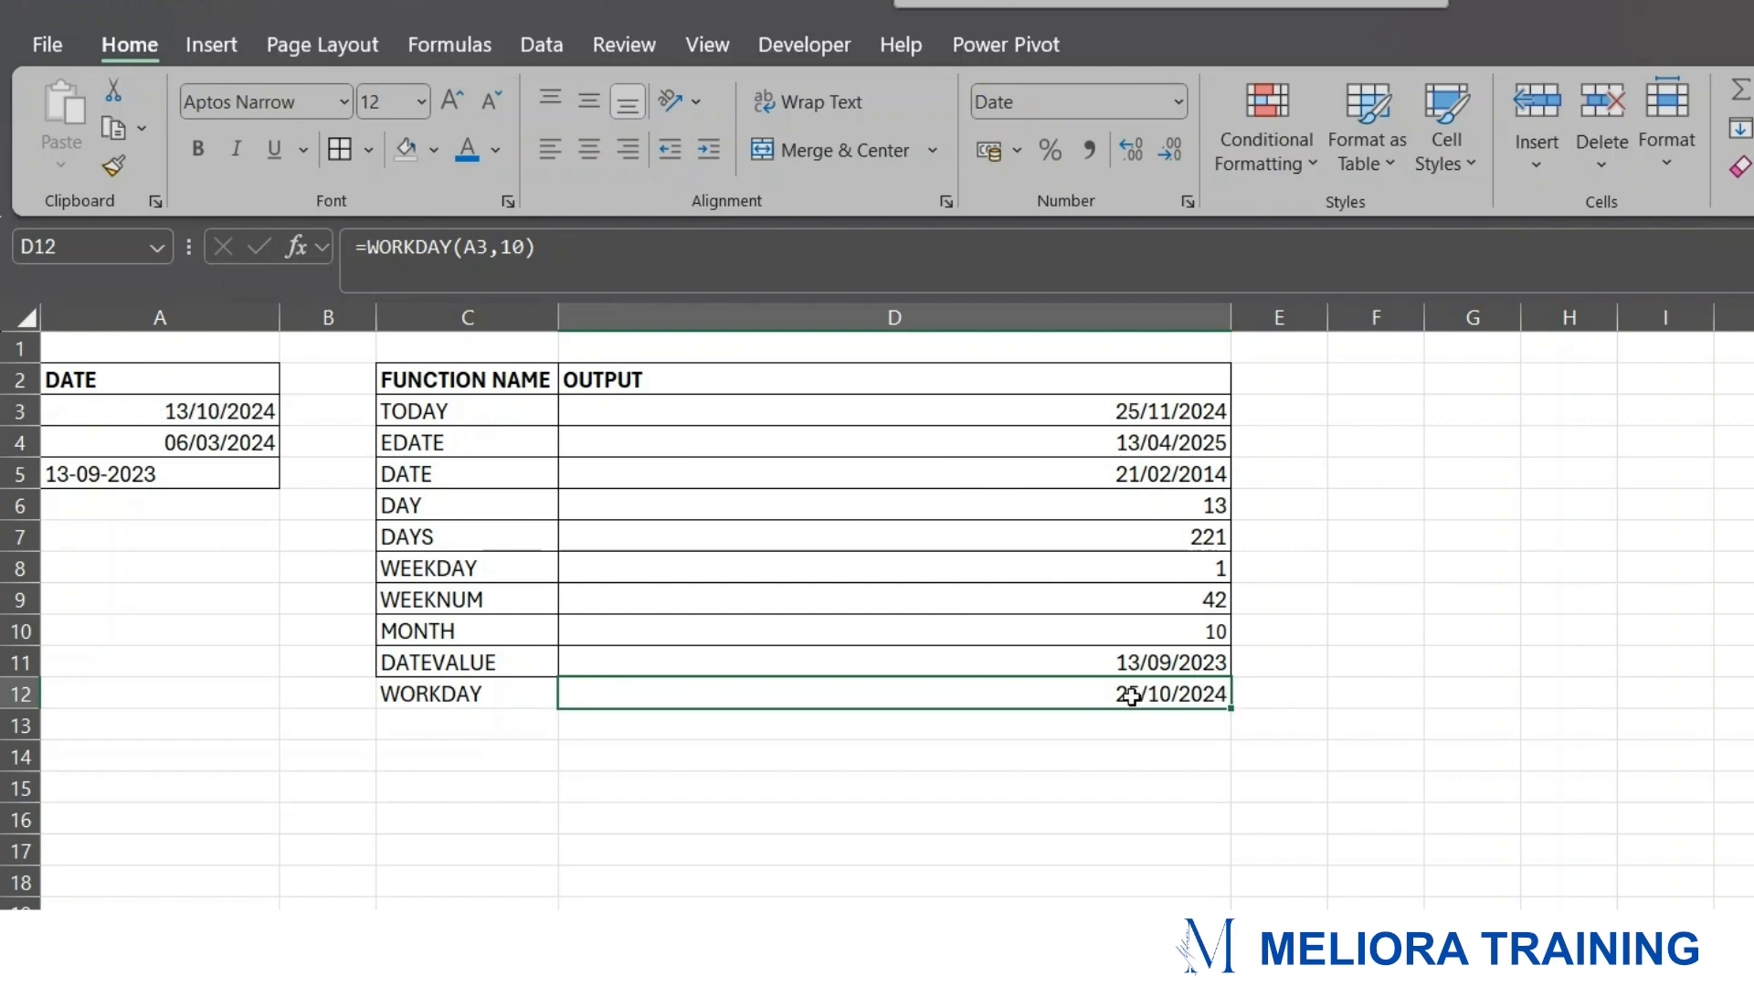
- Add cell borders to the WORKDAY row, C12:D12, to match the table above
left_click(506, 725)
left_click_drag(506, 694, 1001, 693)
left_click(1472, 660)
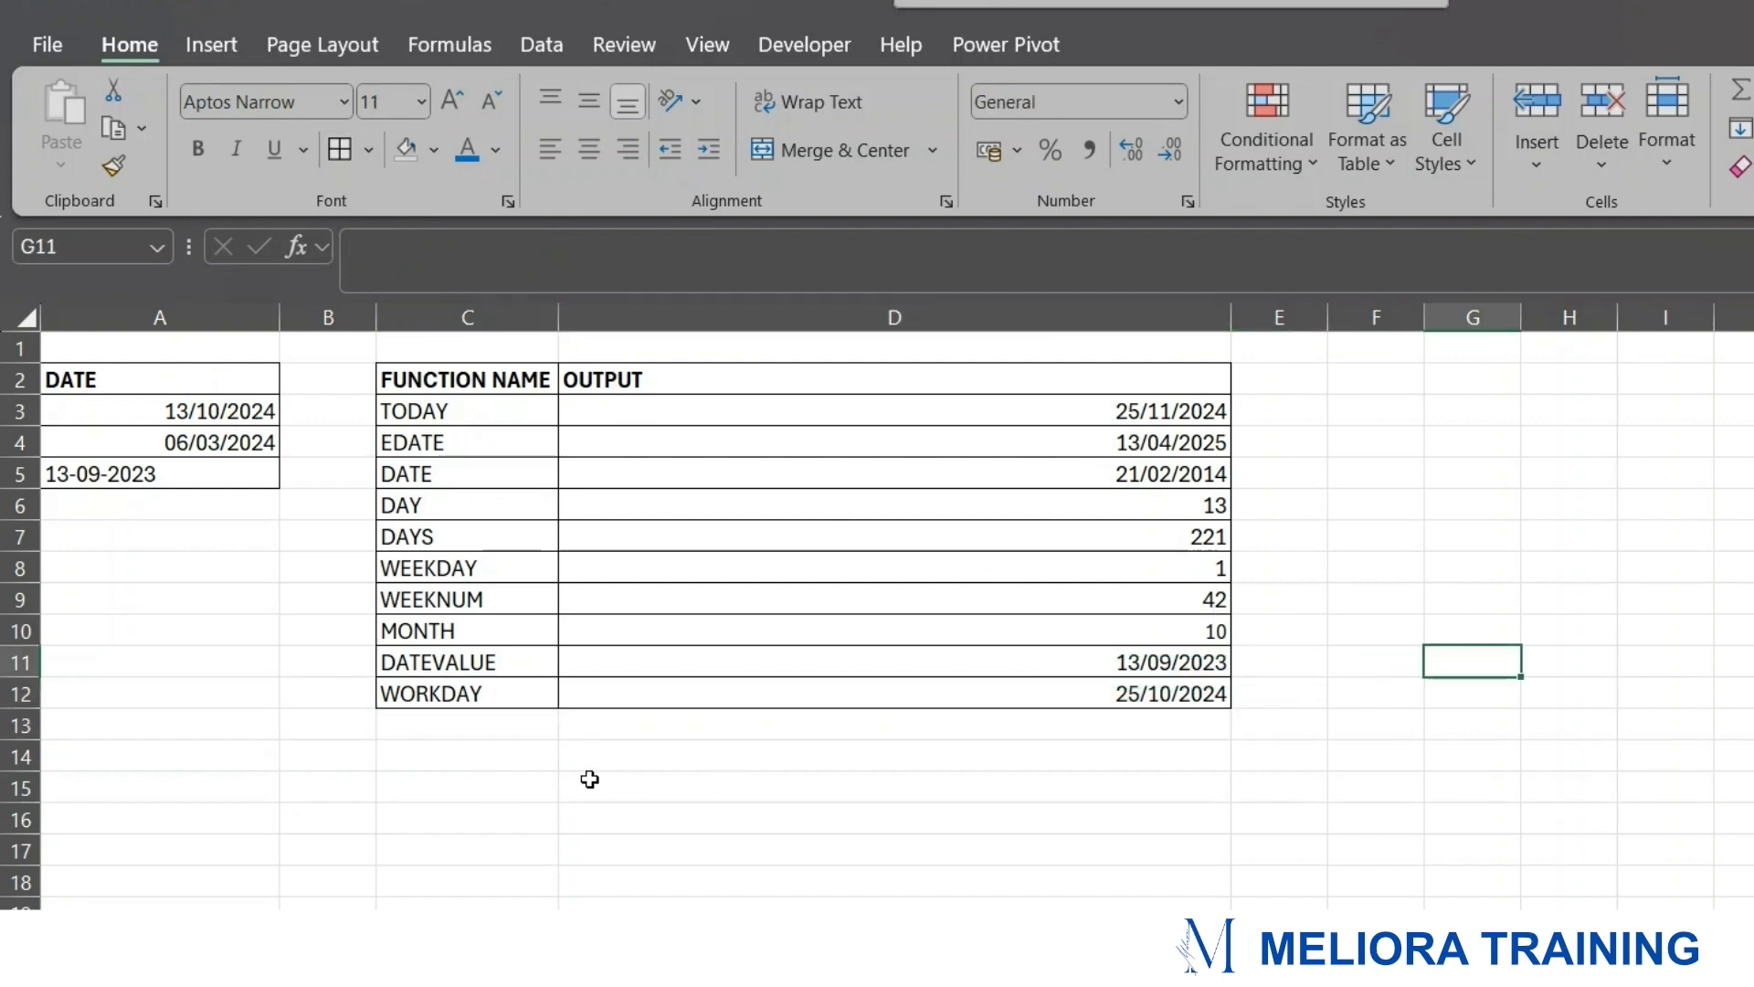
- Add the function name NETWORKDAYS in C13, below WORKDAY
left_click(447, 717)
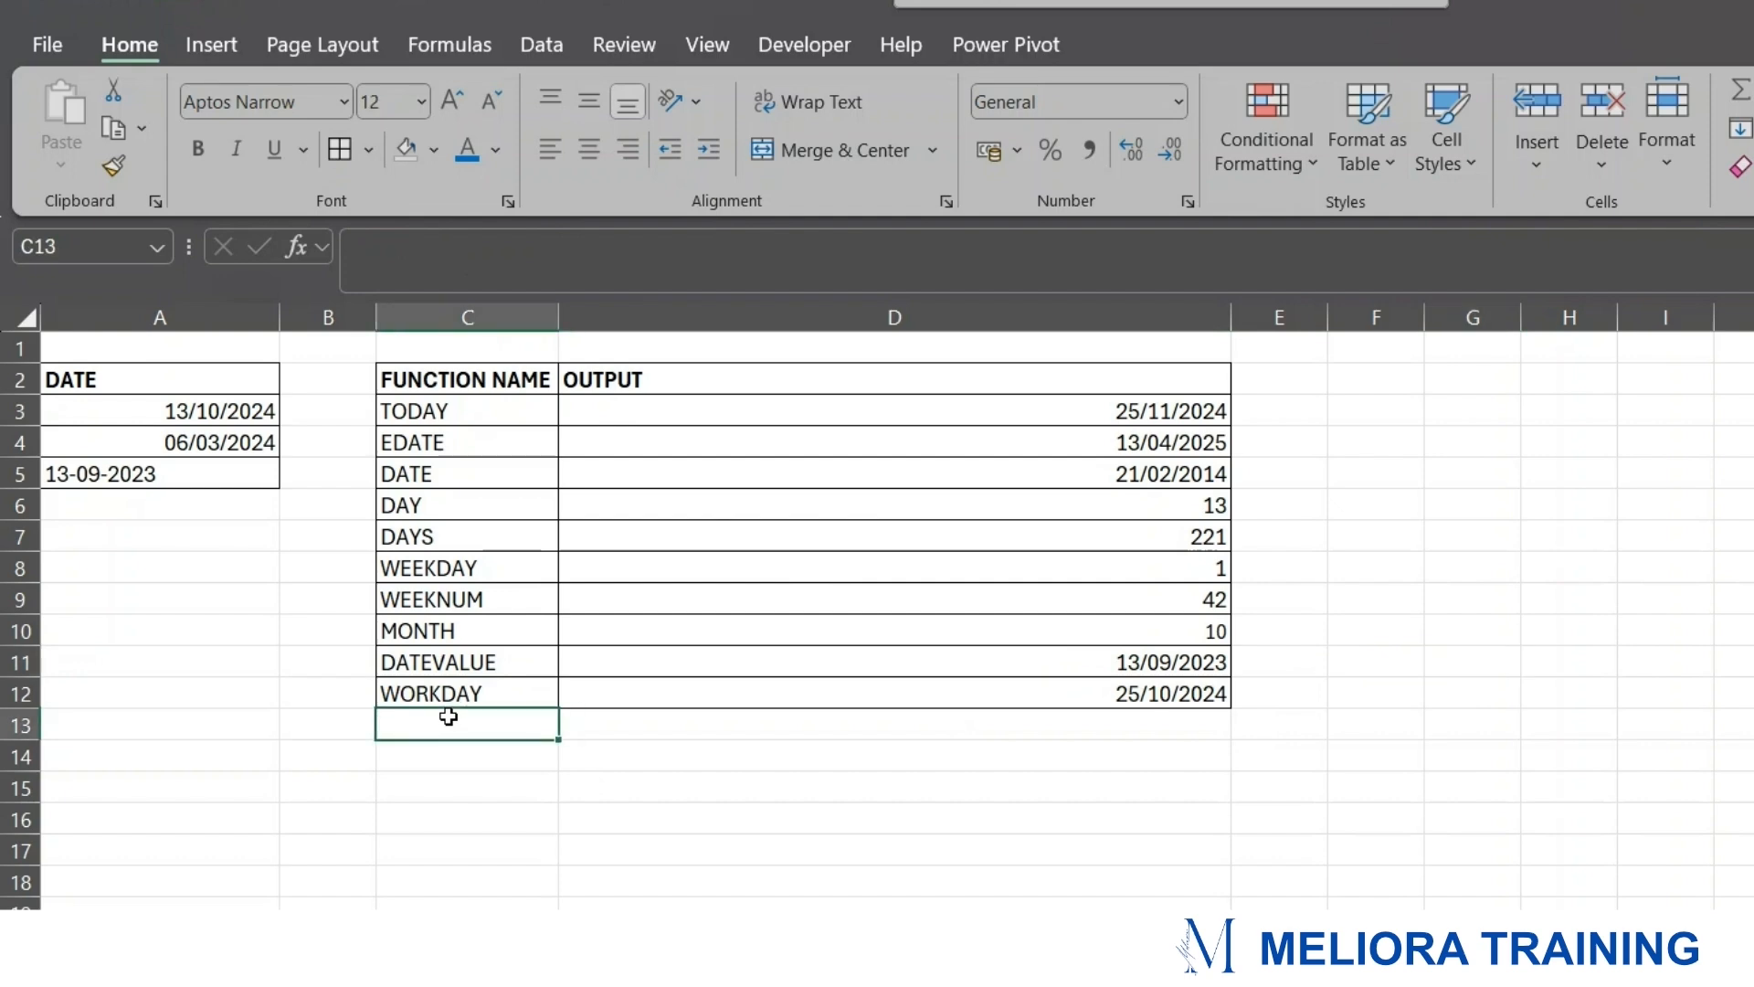
type("NETW")
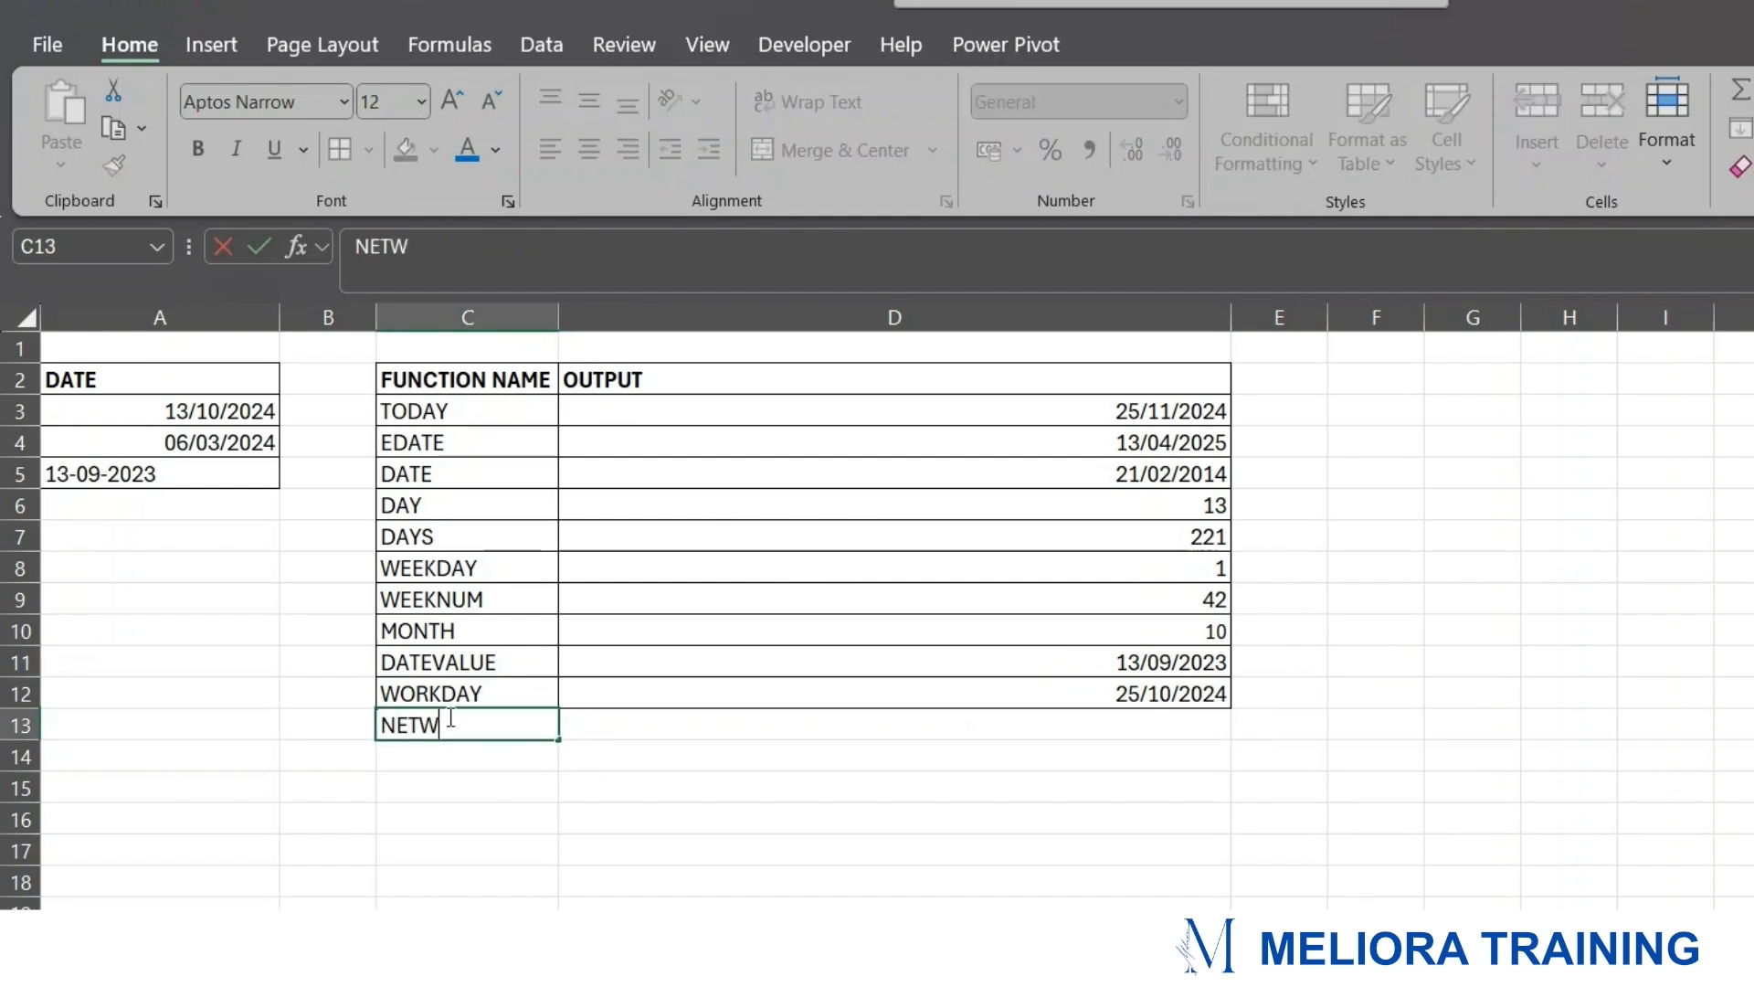
type("ORKDAYS")
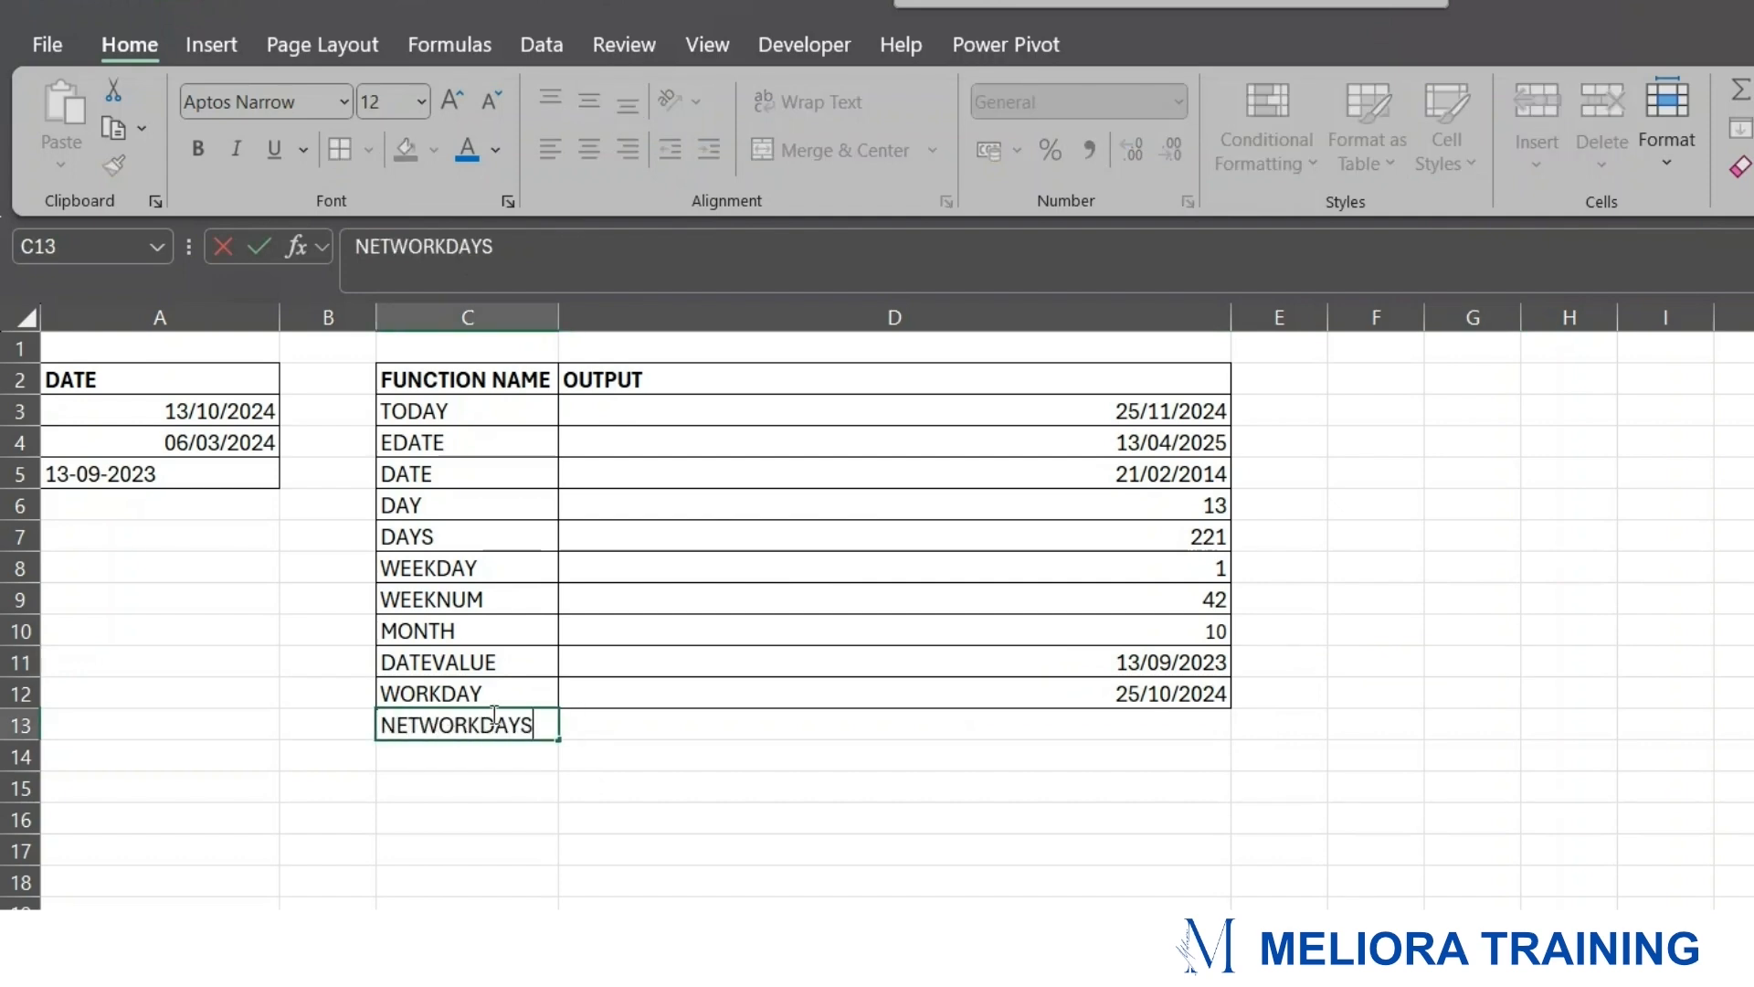
- In the NETWORKDAYS output cell D13, count the working days from the date in A4 to the date in A3 with =NETWORKDAYS(A4,A3)
left_click(644, 721)
type("=NET")
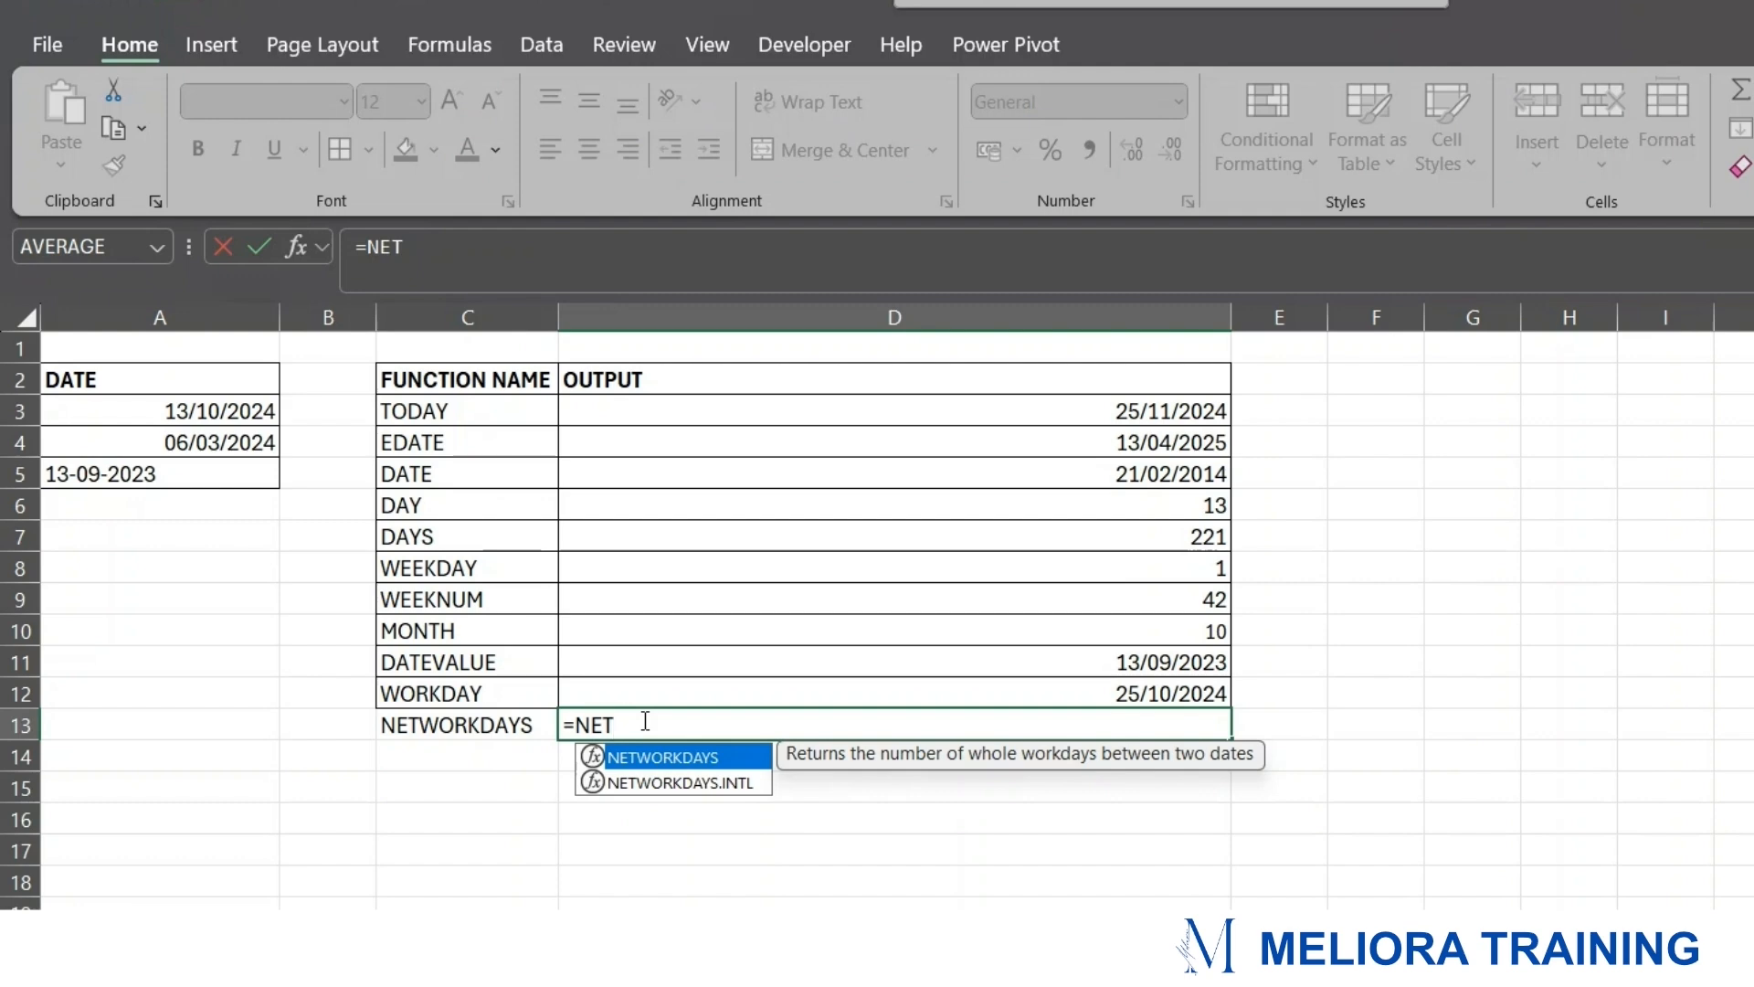
key("Tab")
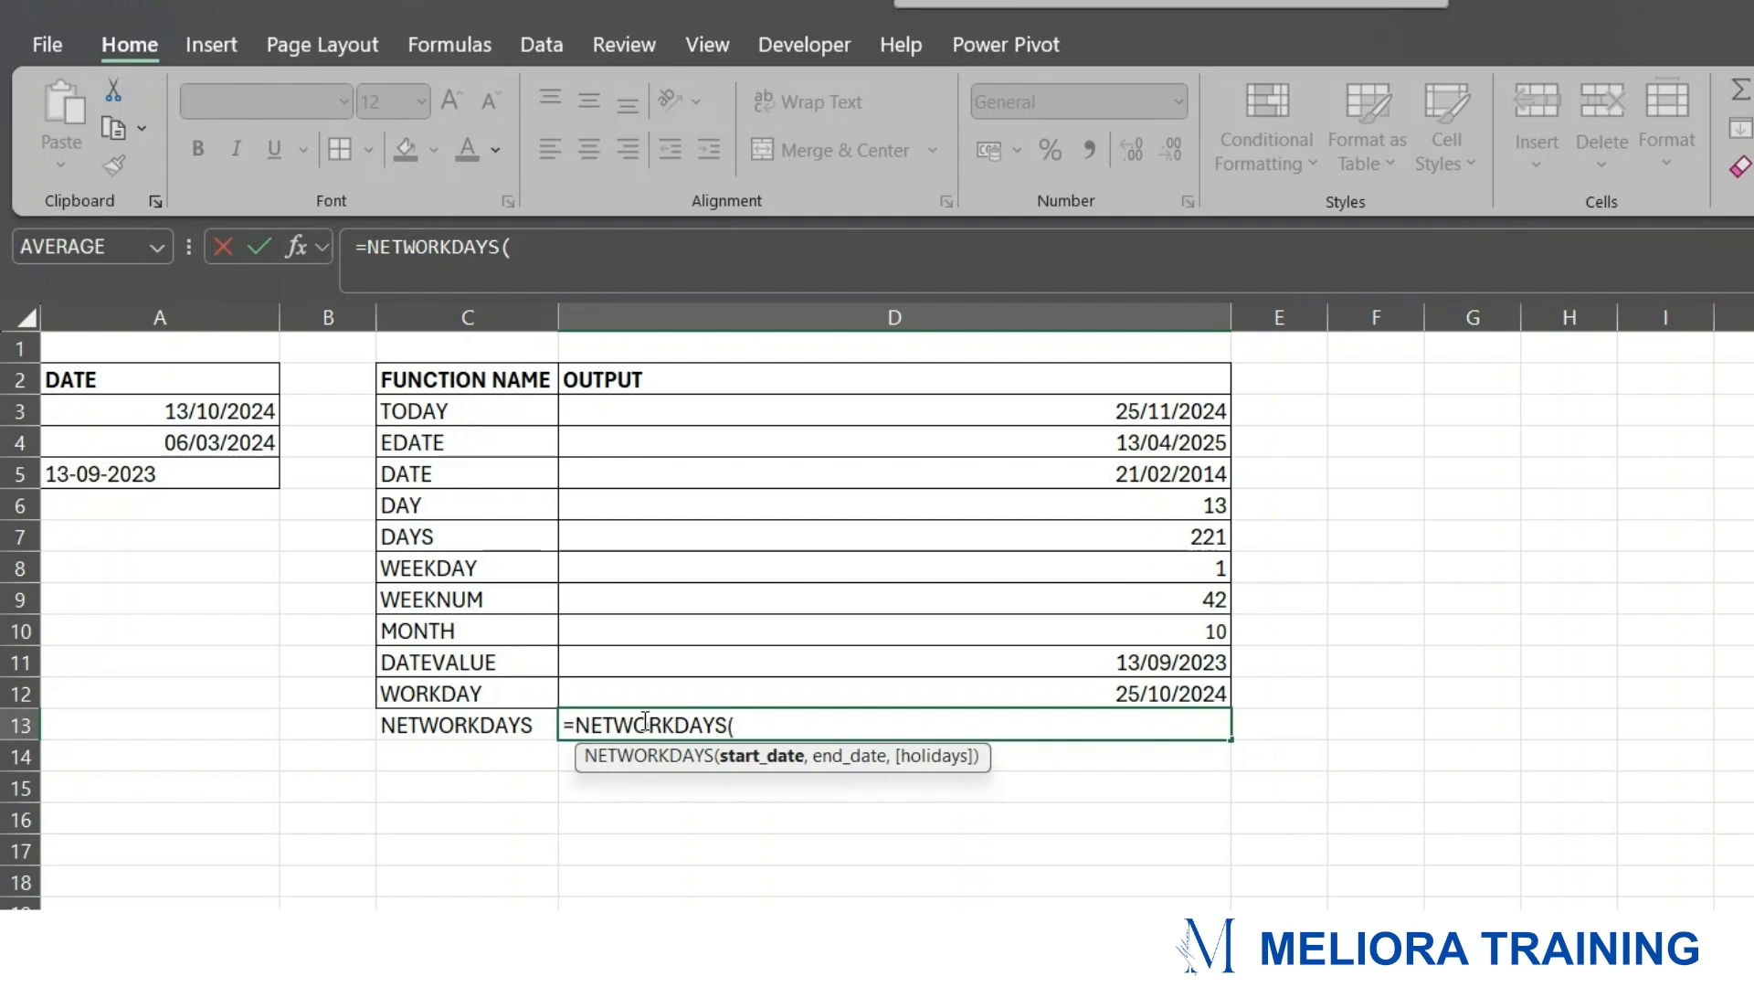
left_click(194, 446)
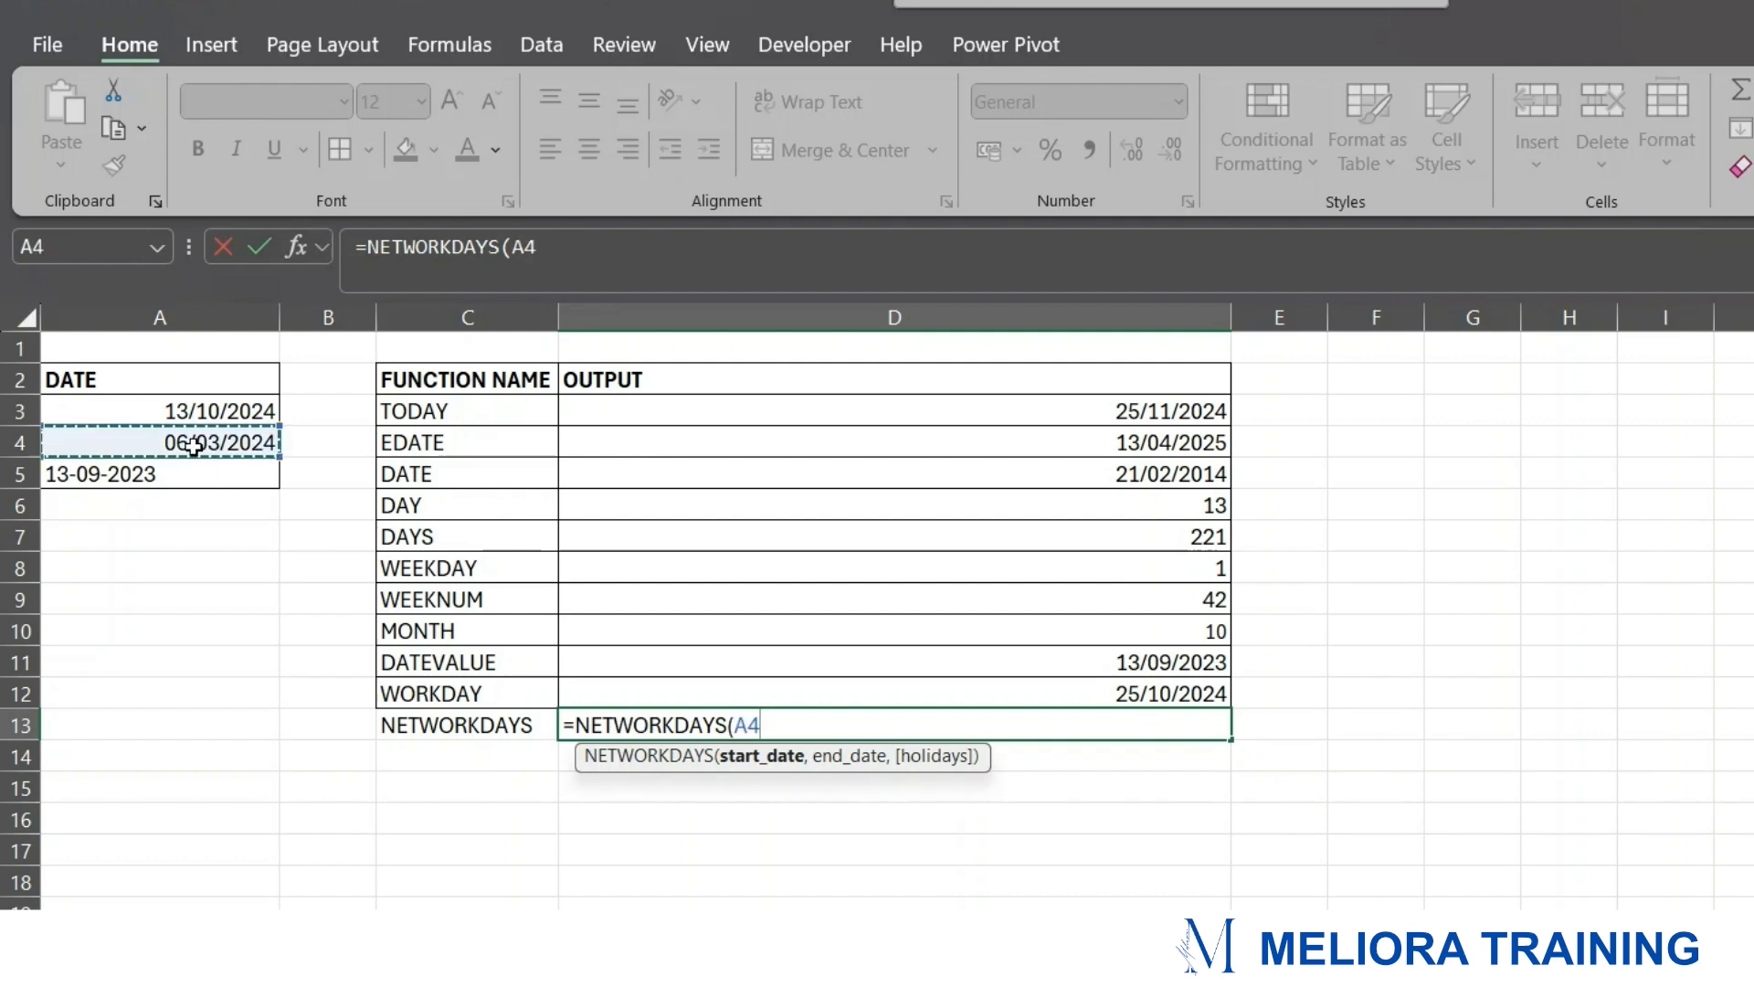
type(",")
left_click(195, 414)
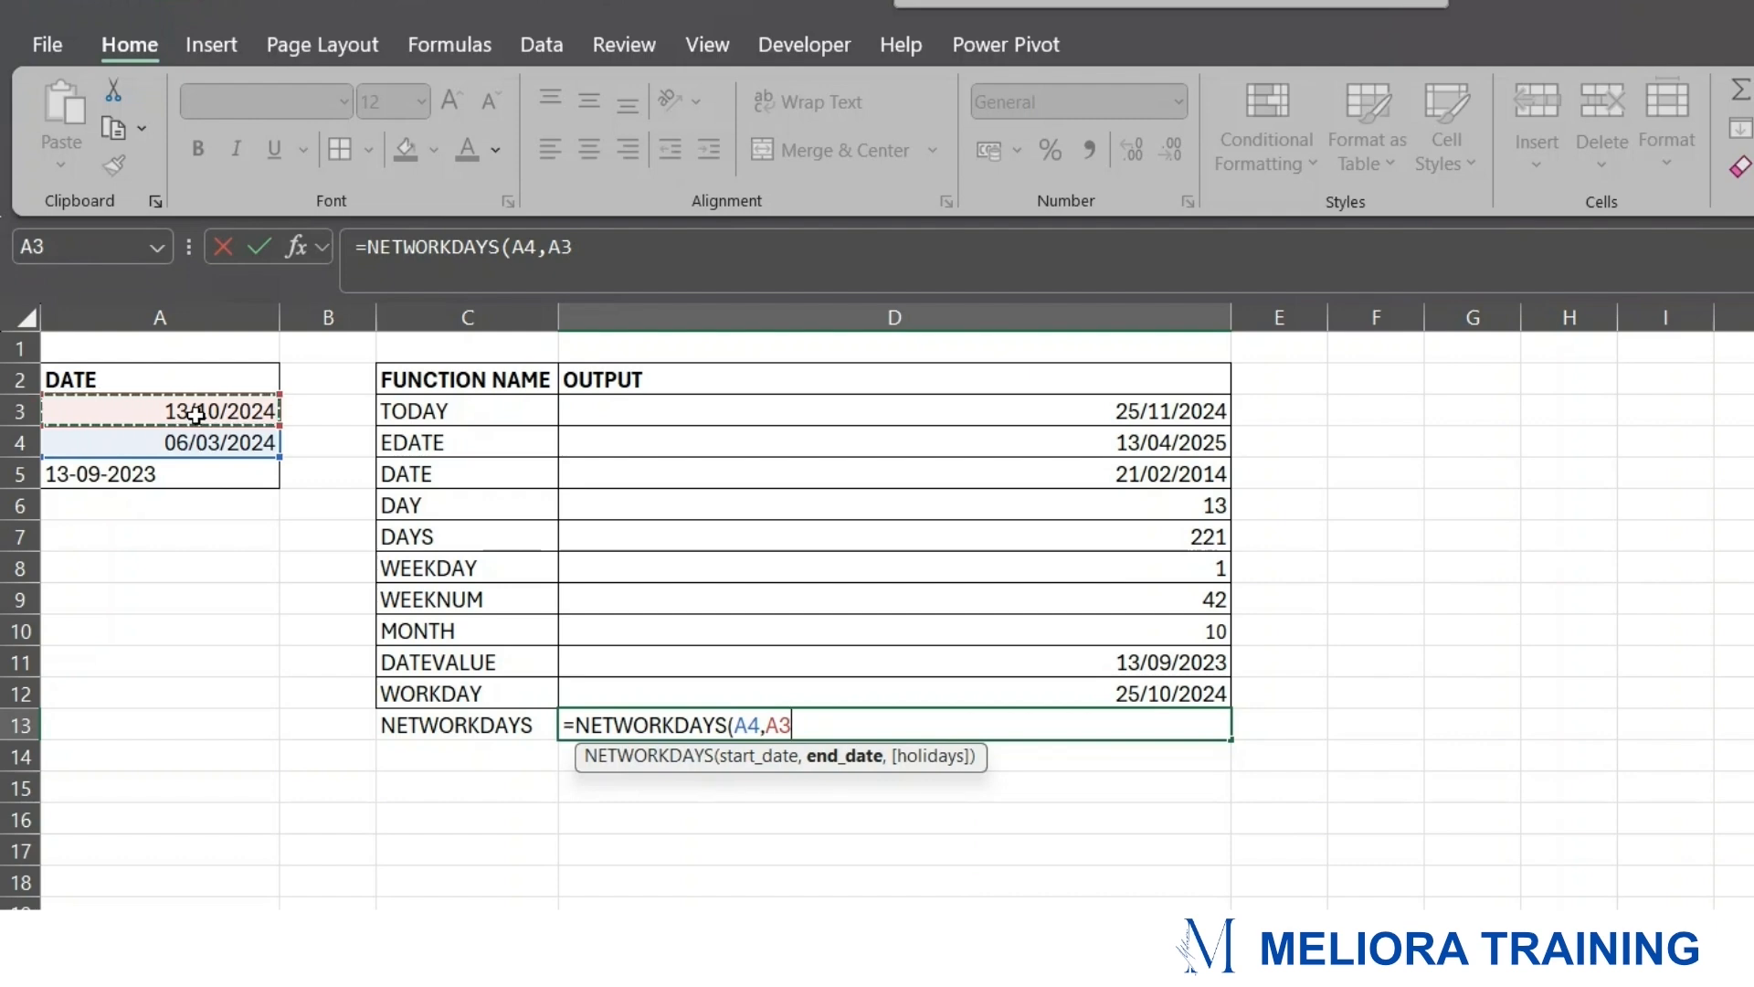
type(")")
key("Return")
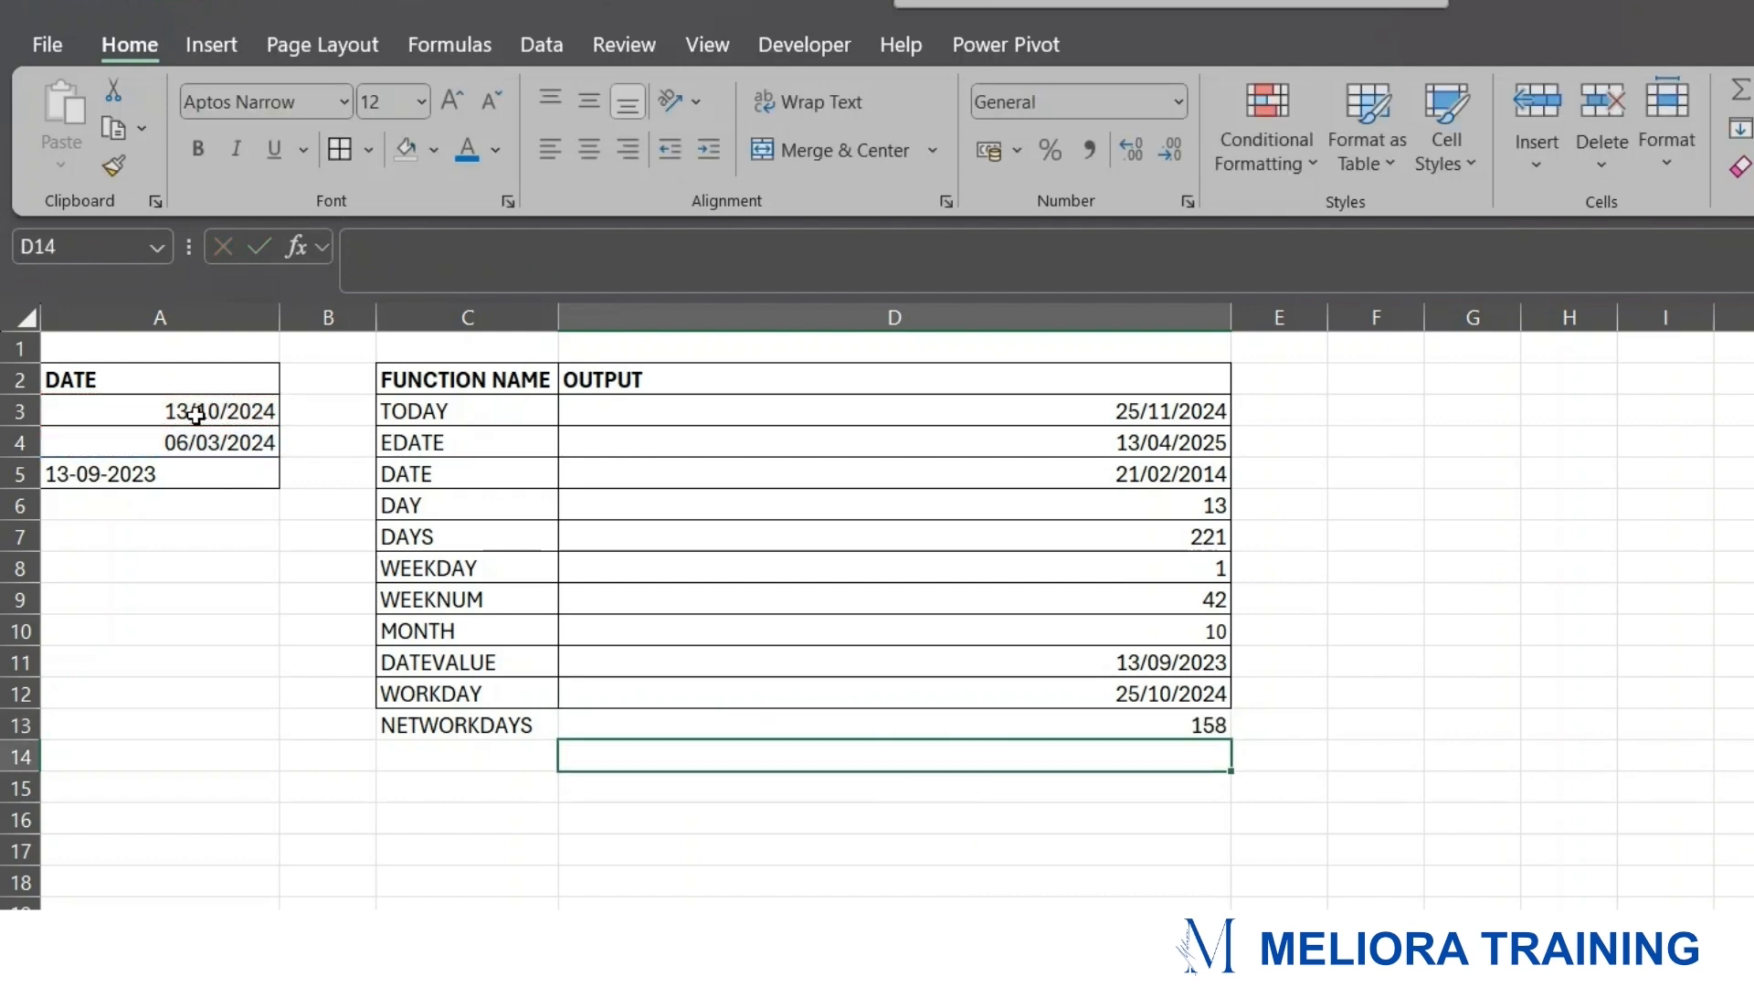
- Add cell borders to the NETWORKDAYS row, C13:D13, to match the table above
left_click(520, 762)
left_click_drag(442, 726, 974, 721)
left_click(343, 149)
left_click(1373, 812)
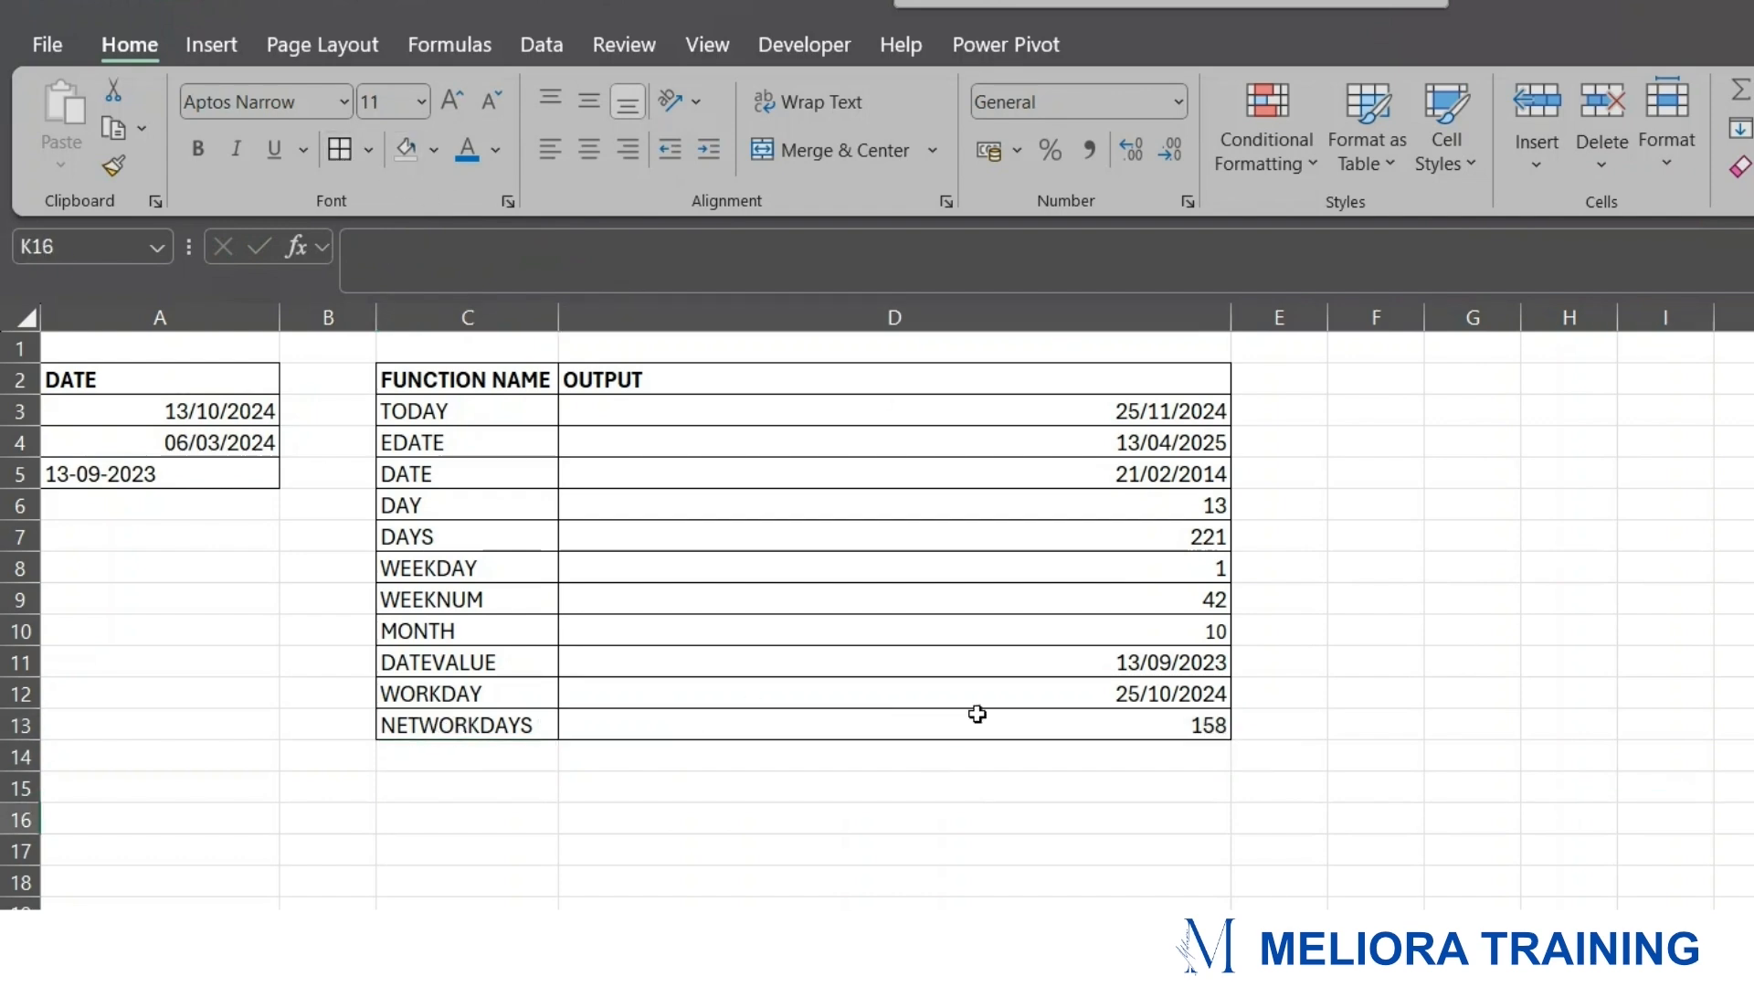
- Compare the NETWORKDAYS result in D13 with the DAYS result in D7
left_click(1203, 728)
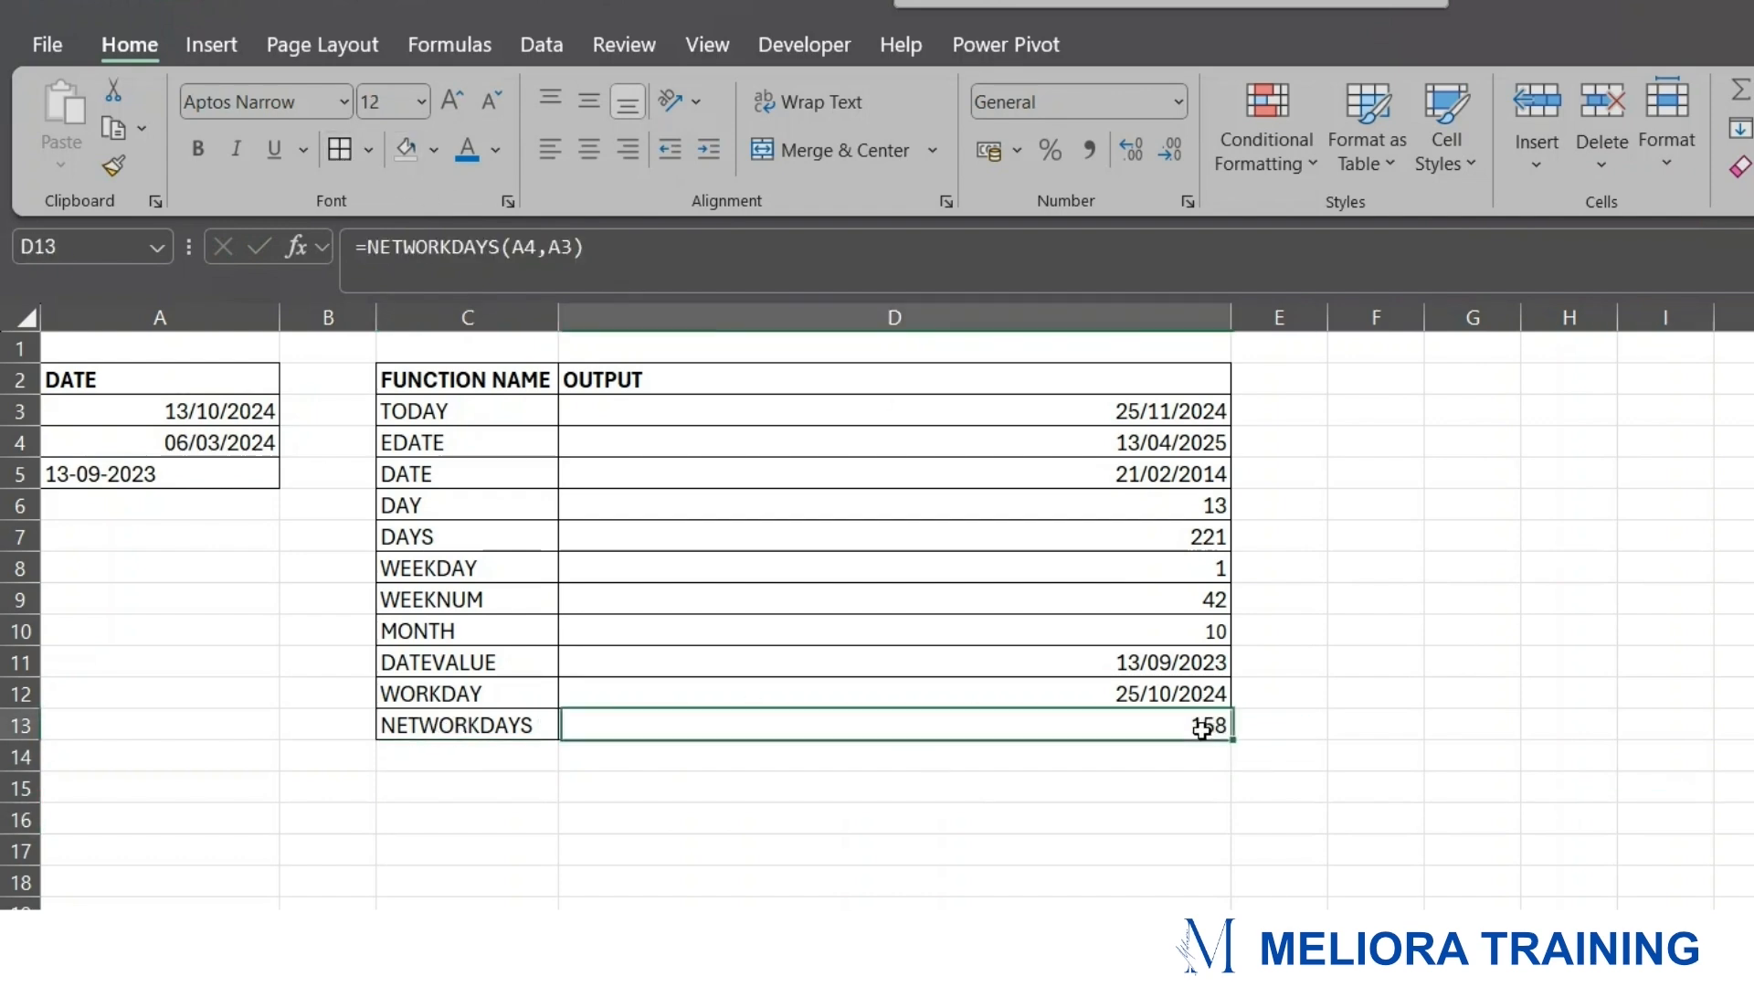
left_click(1206, 540)
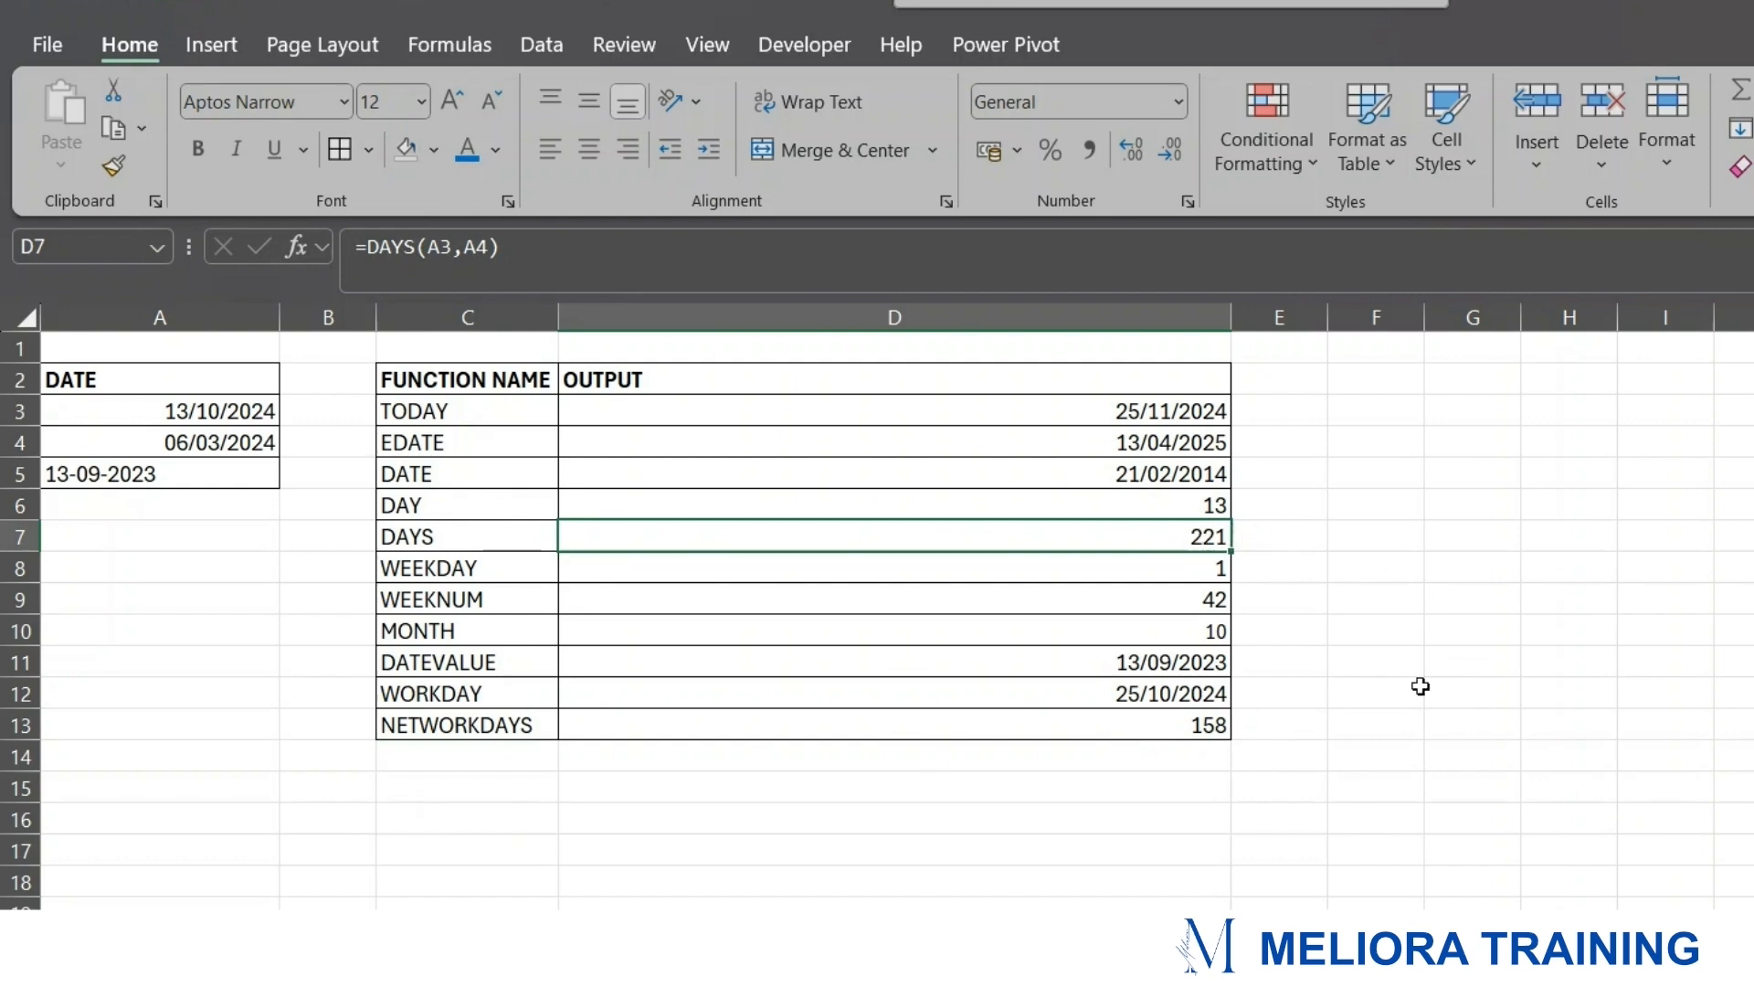
left_click(995, 810)
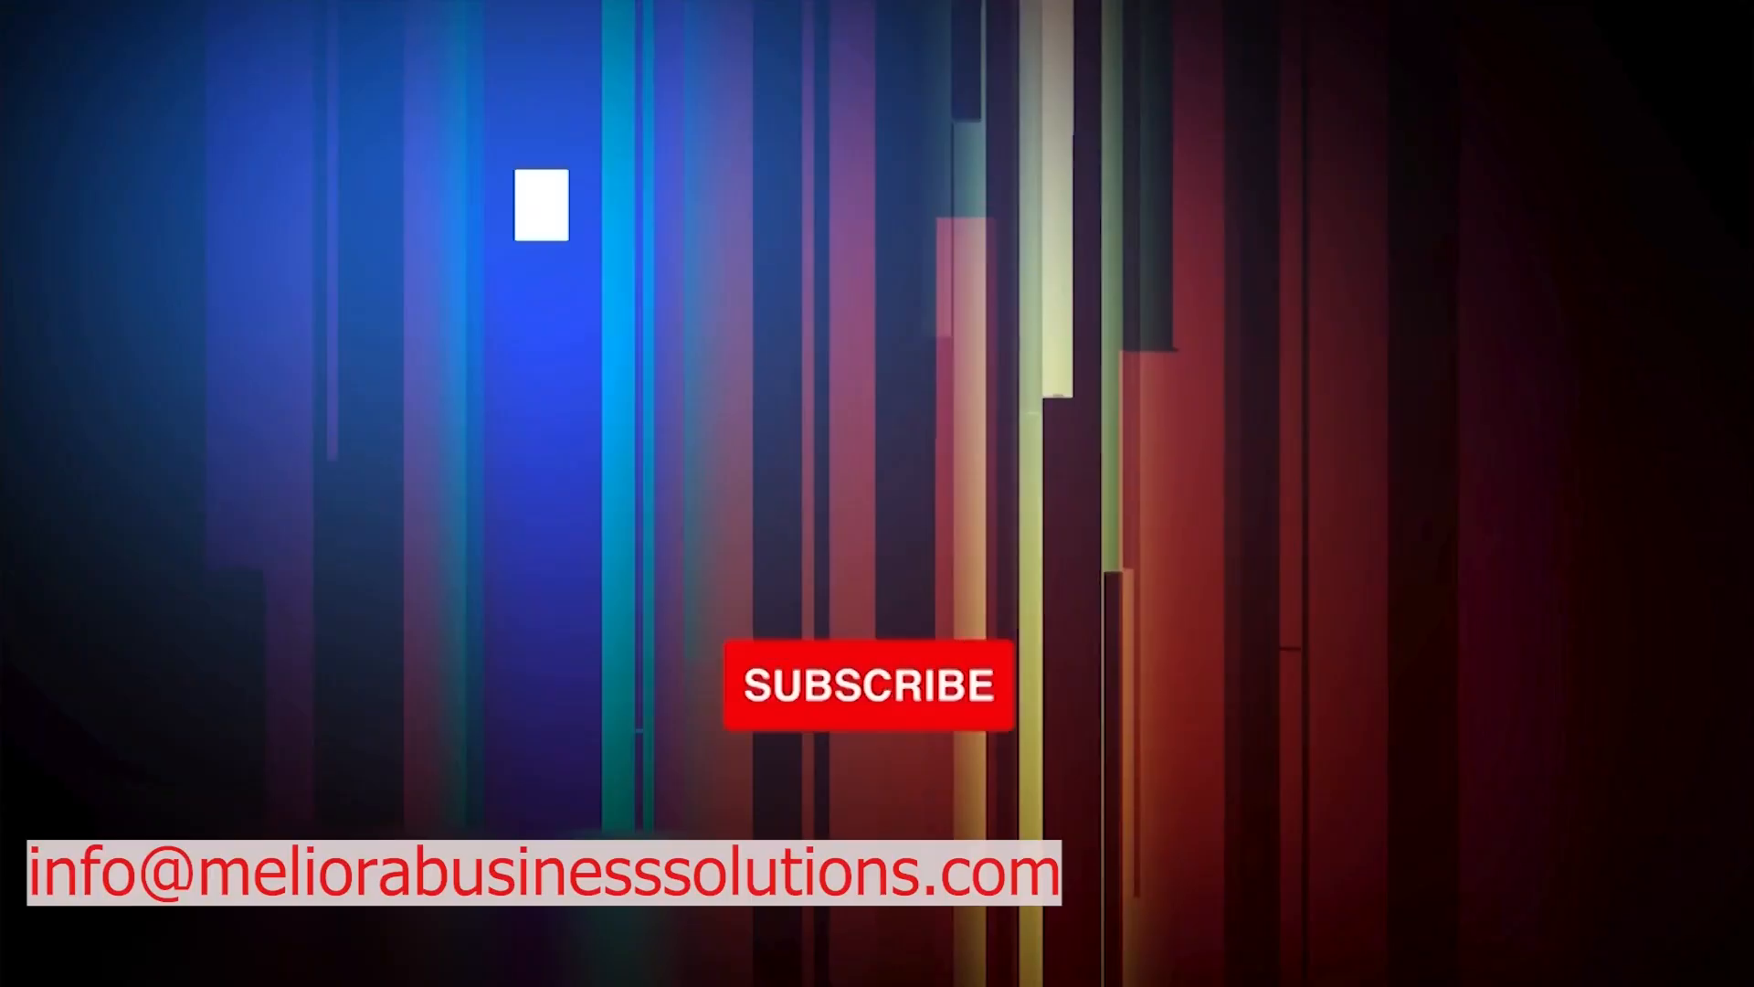